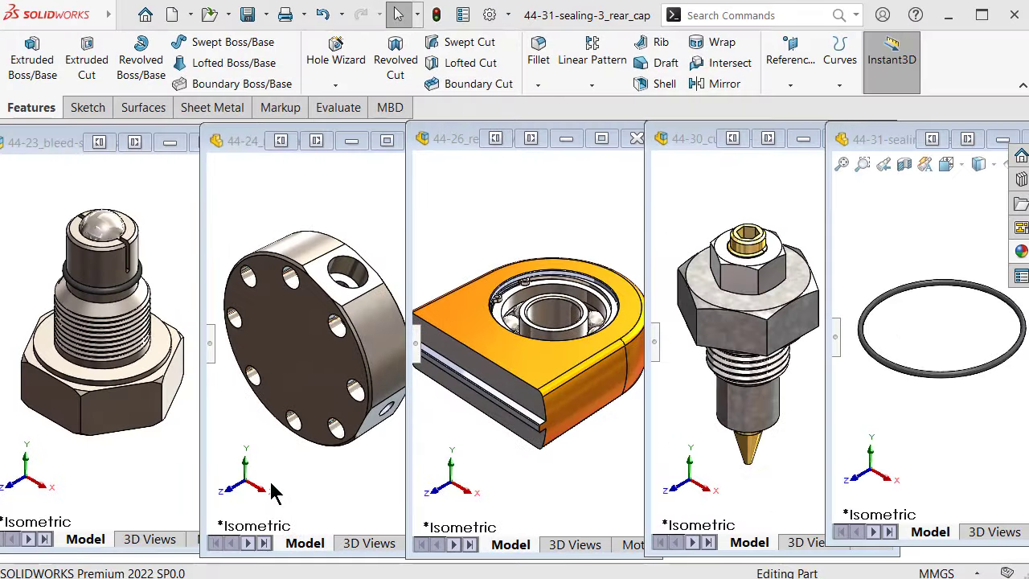
# Step: Cycle through the five tiled windows 44-23, 44-24, 44-26, 44-30 and 44-31, then start a new document
pyautogui.click(29, 143)
pyautogui.click(294, 182)
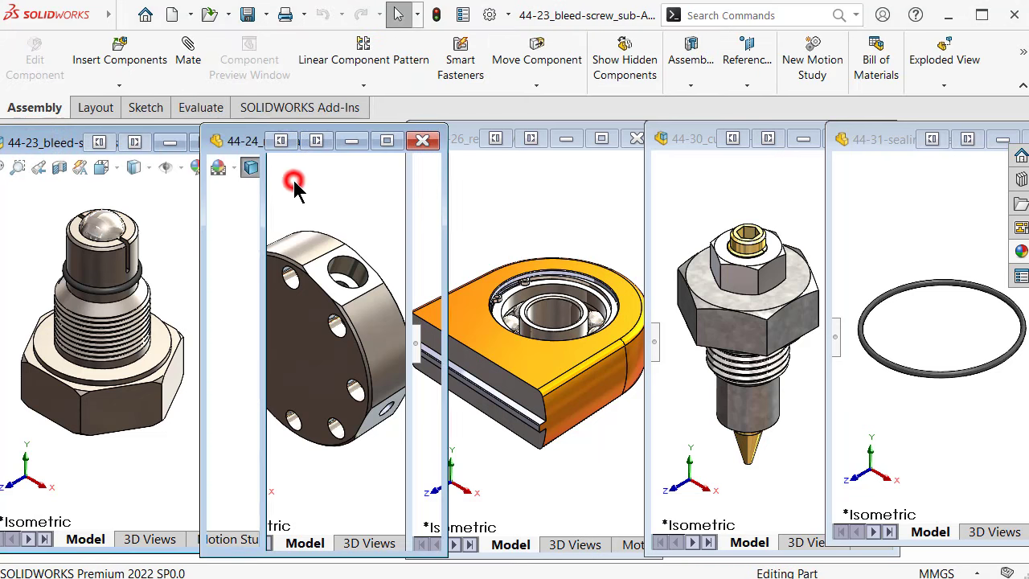
pyautogui.click(484, 213)
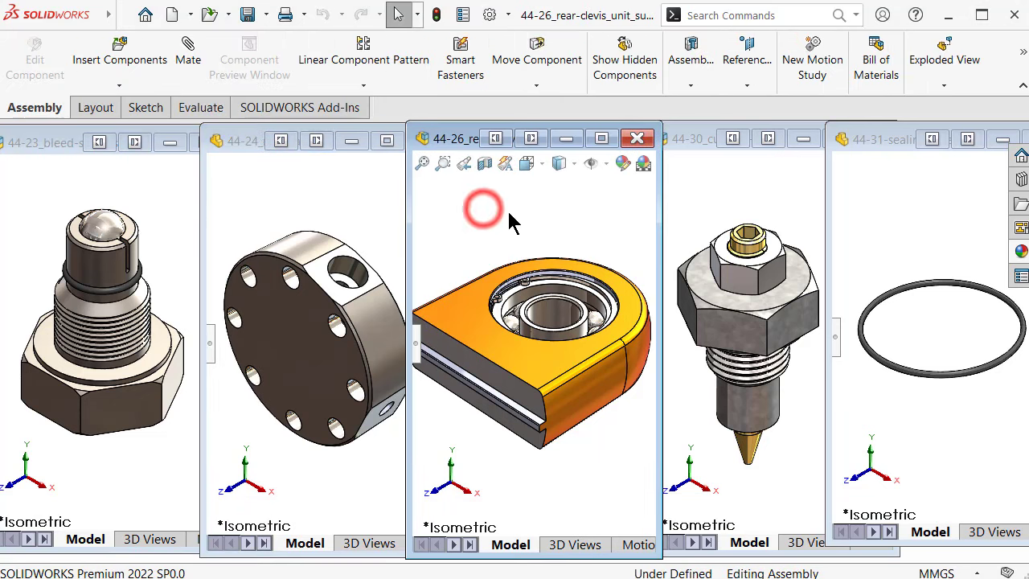
pyautogui.click(690, 210)
pyautogui.click(949, 205)
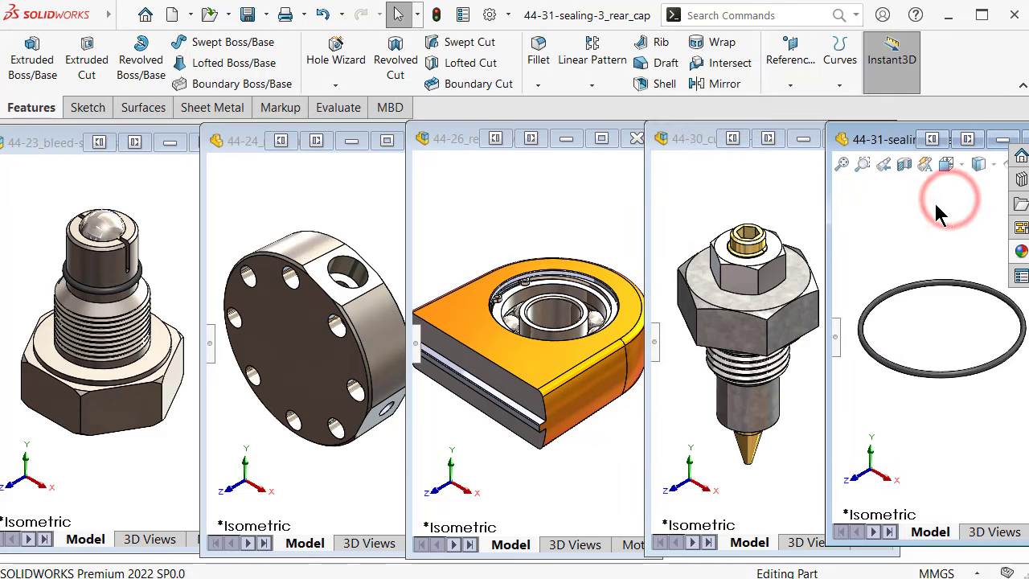
pyautogui.click(173, 14)
# Step: Create a new maximized assembly with the origin displayed
pyautogui.click(548, 277)
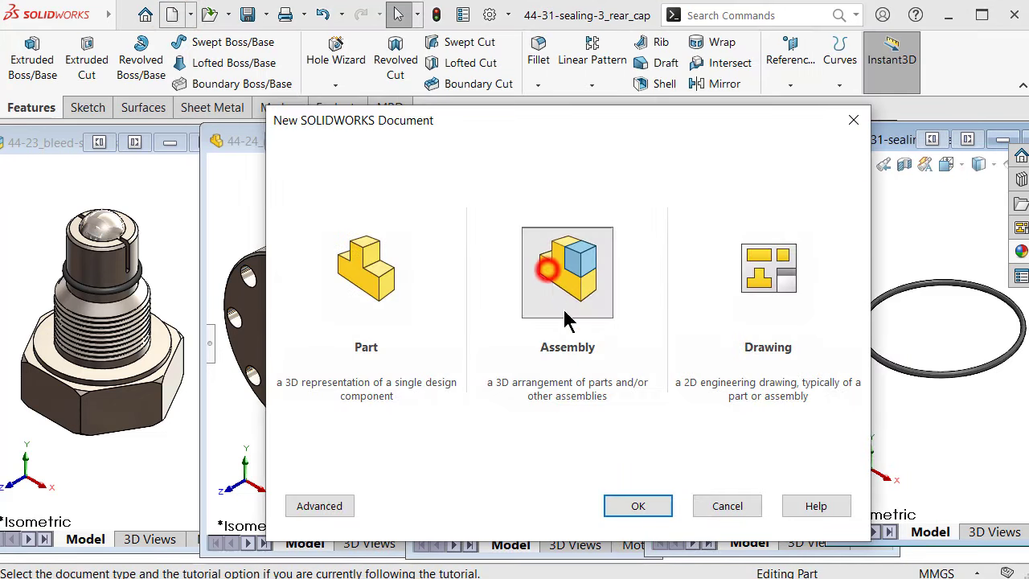
pyautogui.click(632, 506)
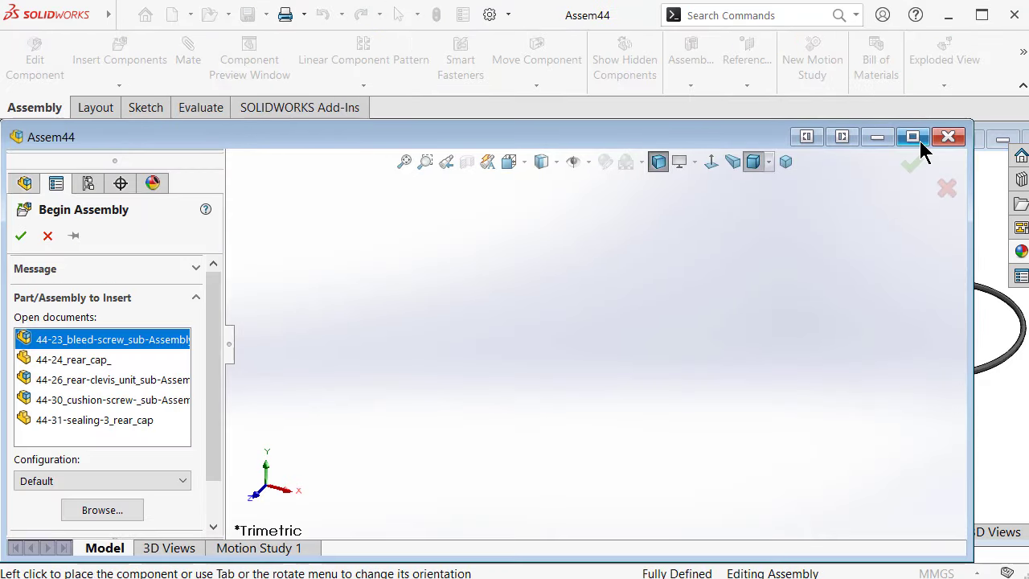
pyautogui.click(914, 139)
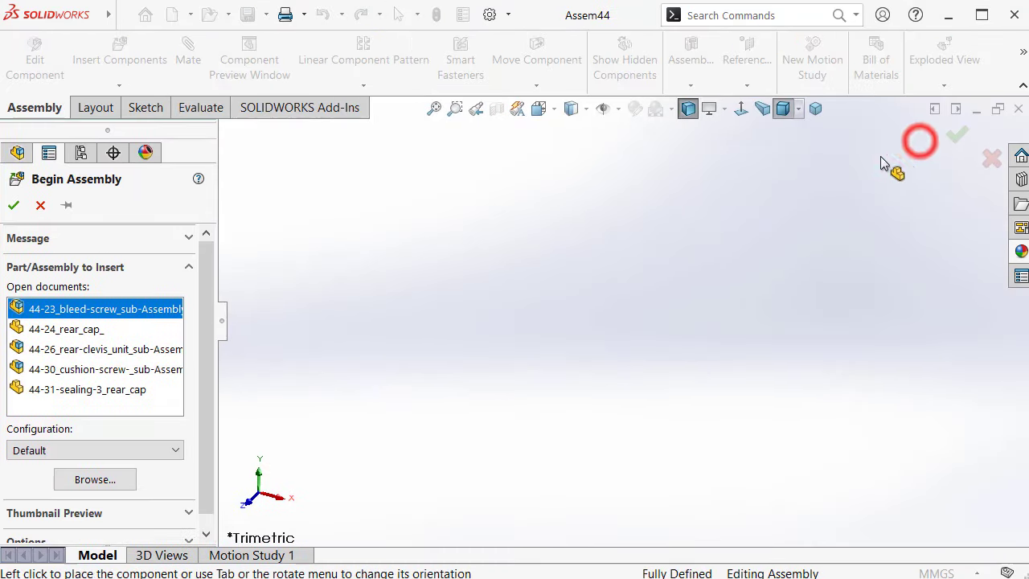
pyautogui.click(618, 111)
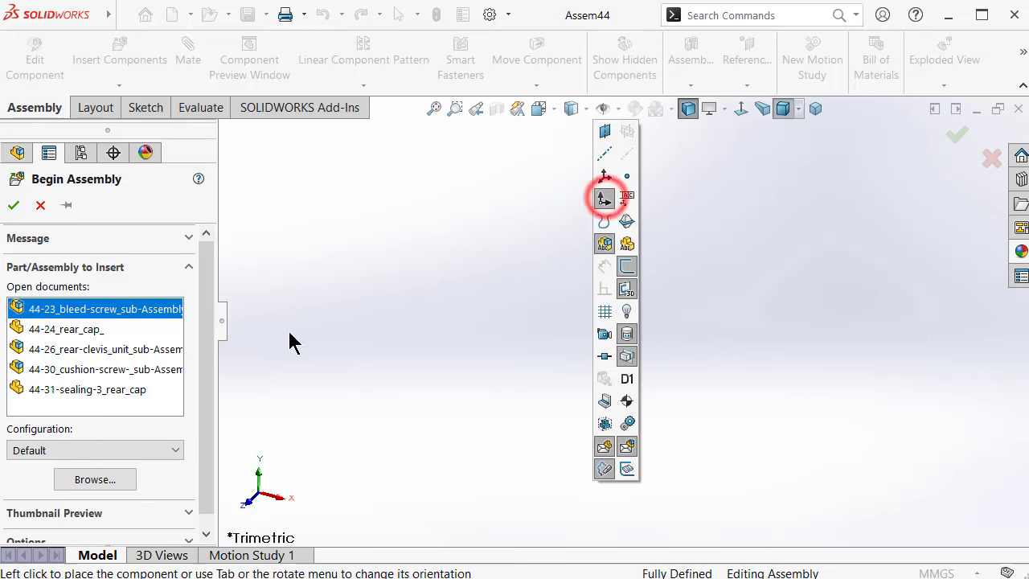
pyautogui.click(209, 325)
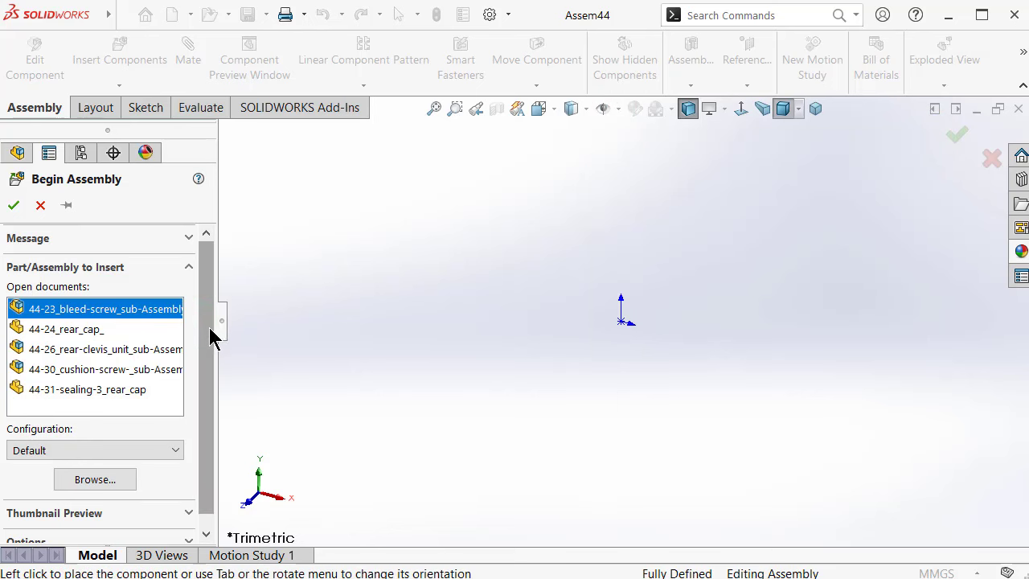
# Step: Insert 44-24_rear_cap_ at the origin and save as 44-32_rear-unit_sub-Assembly
pyautogui.click(109, 330)
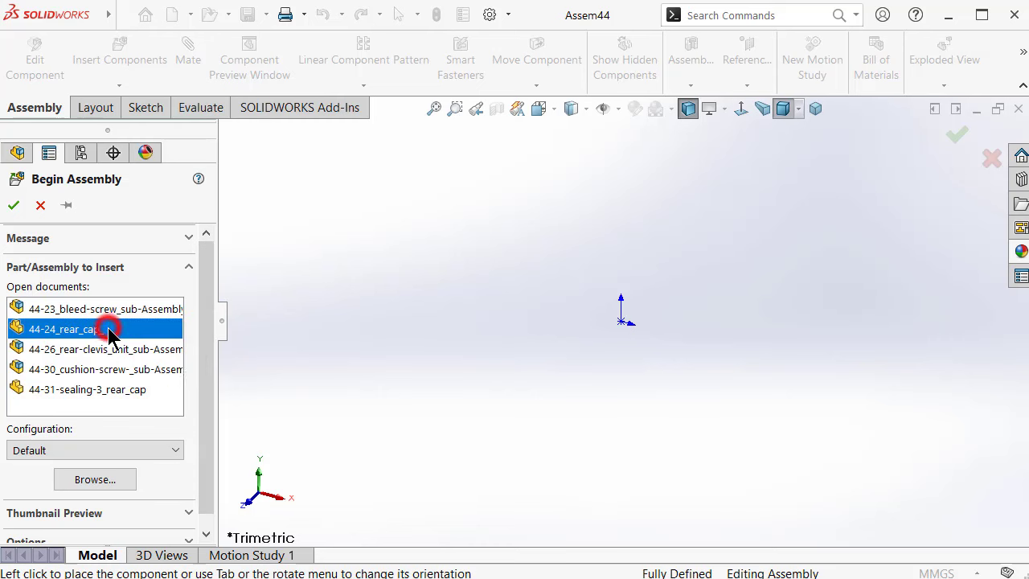
pyautogui.click(623, 323)
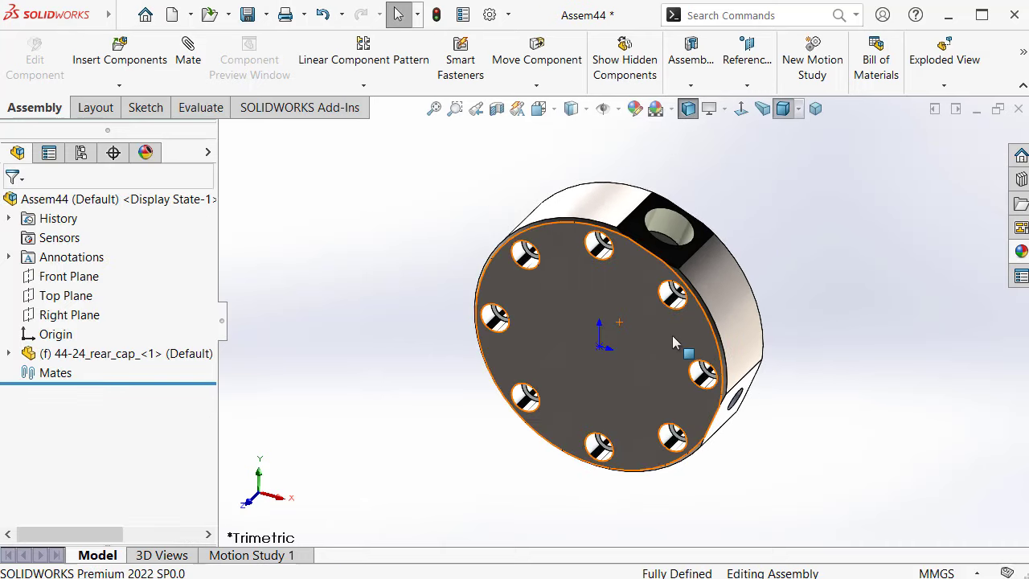
pyautogui.click(605, 109)
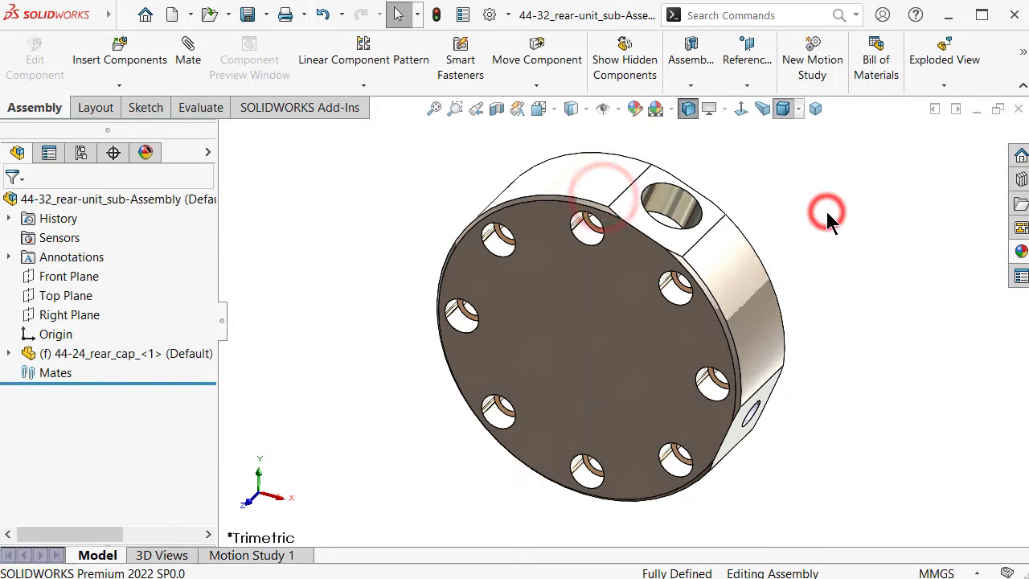
# Step: In isometric view, select the rear cap and edit it in place
pyautogui.click(814, 111)
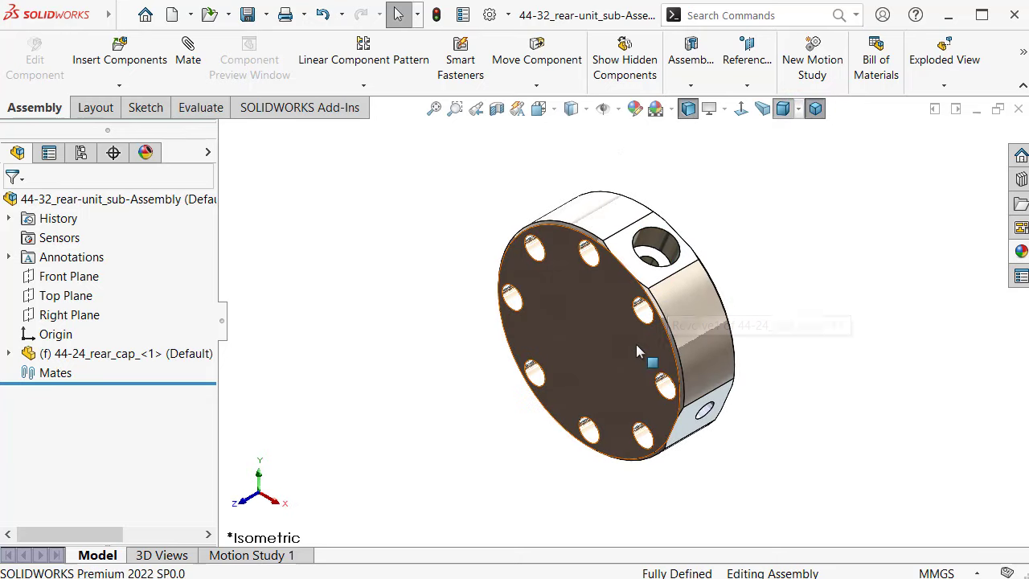
pyautogui.click(162, 358)
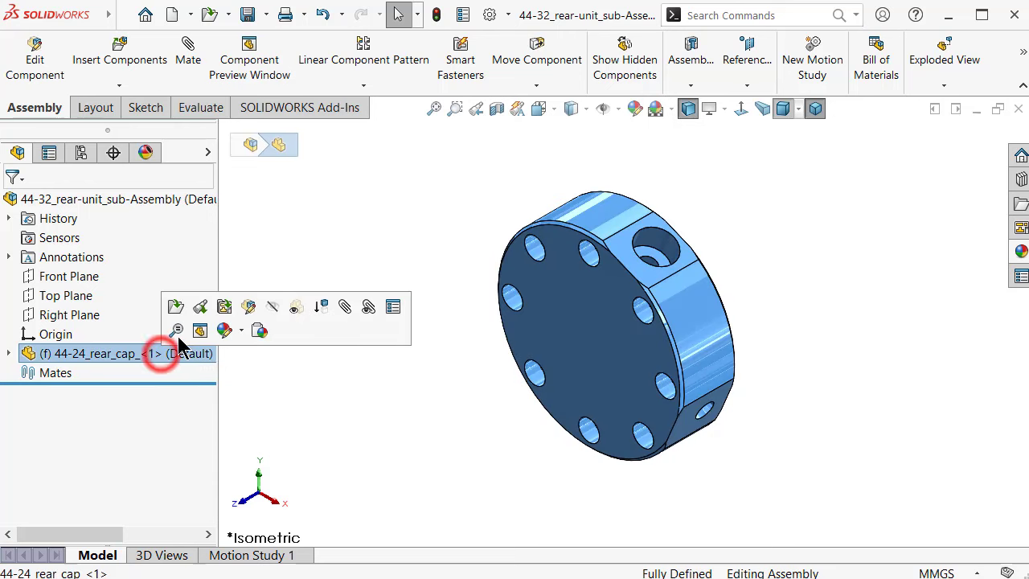
pyautogui.click(245, 307)
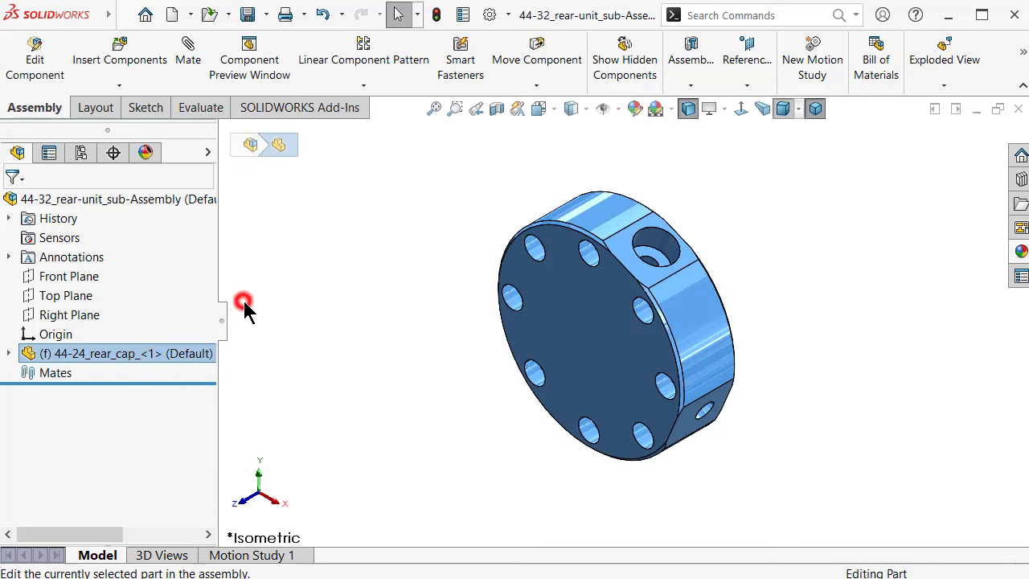
# Step: Sketch a 115 mm diameter circle centred on the origin of the cap's front face
pyautogui.click(580, 338)
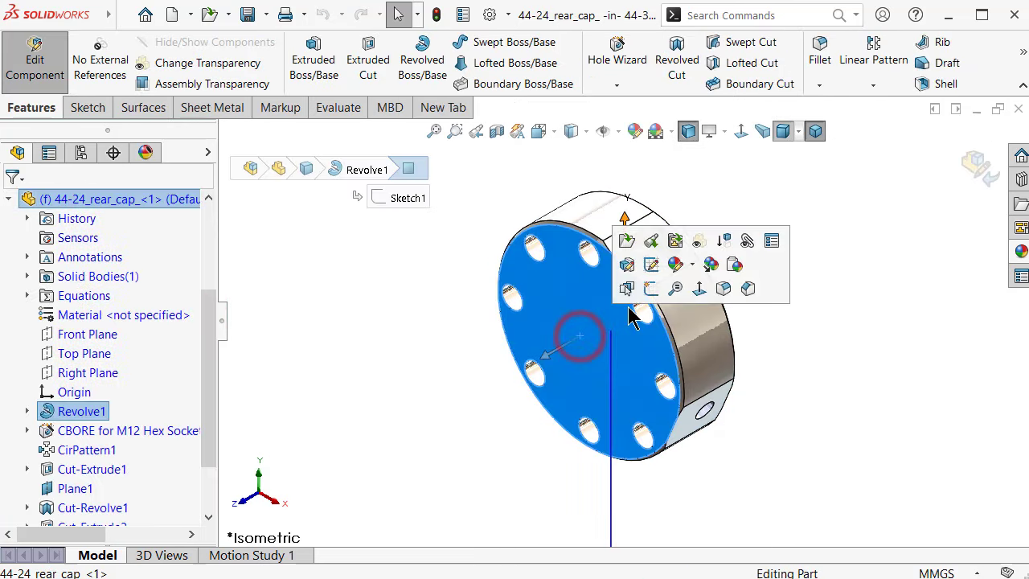
pyautogui.click(649, 291)
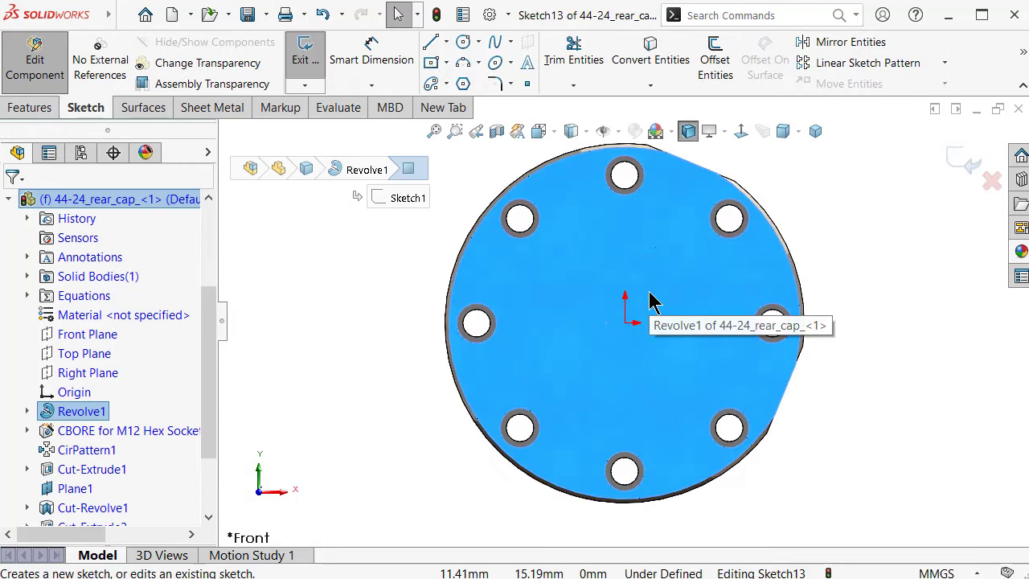
pyautogui.press('s')
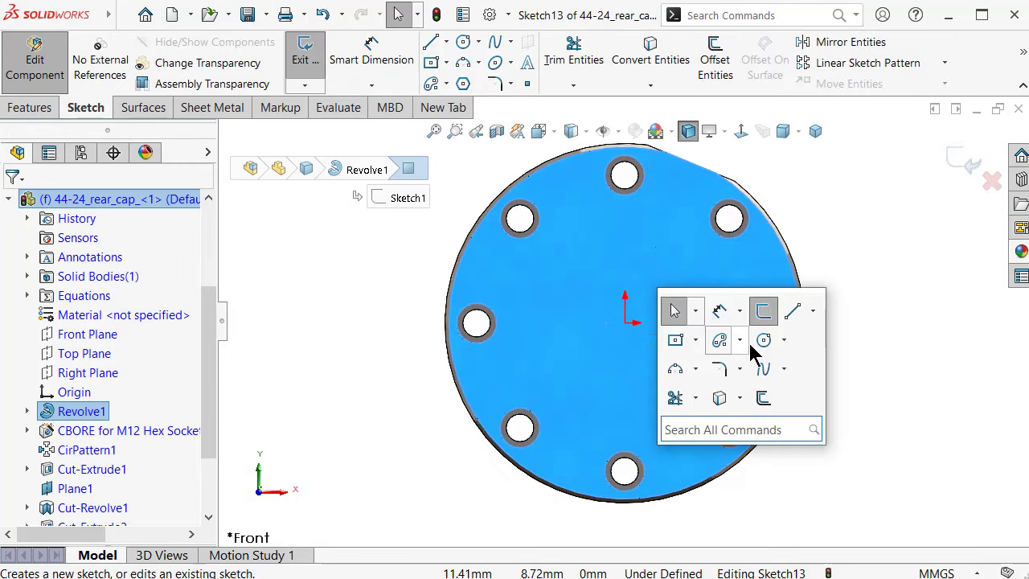
pyautogui.click(764, 340)
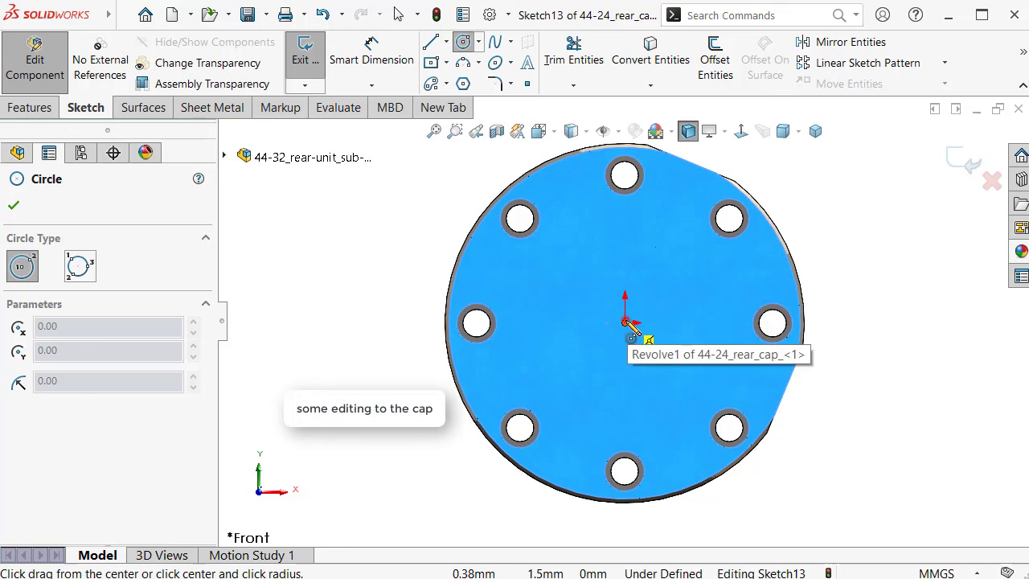
pyautogui.click(624, 322)
pyautogui.click(444, 250)
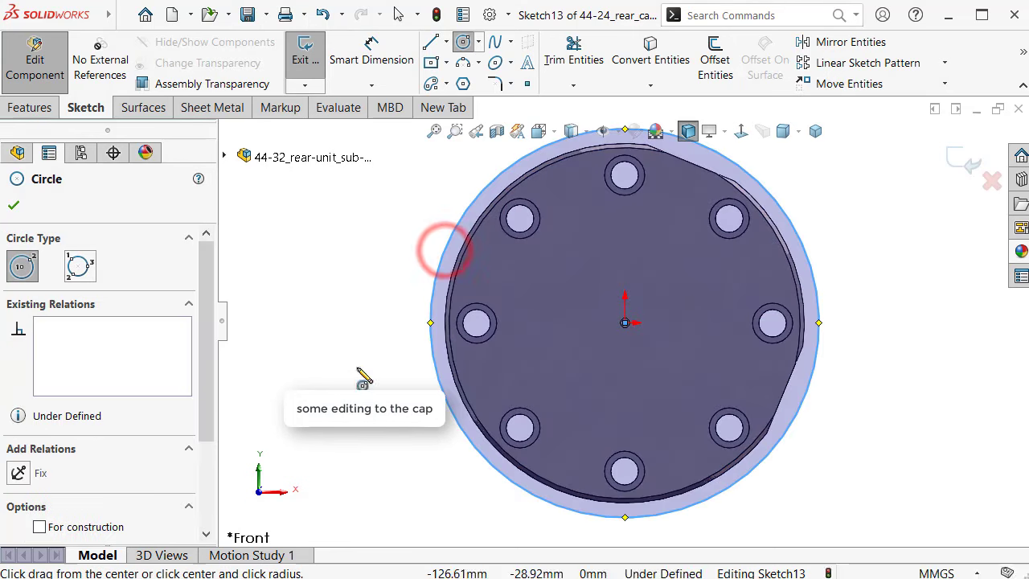
pyautogui.moveTo(364, 378); pyautogui.dragTo(385, 285, button='right')
pyautogui.click(438, 269)
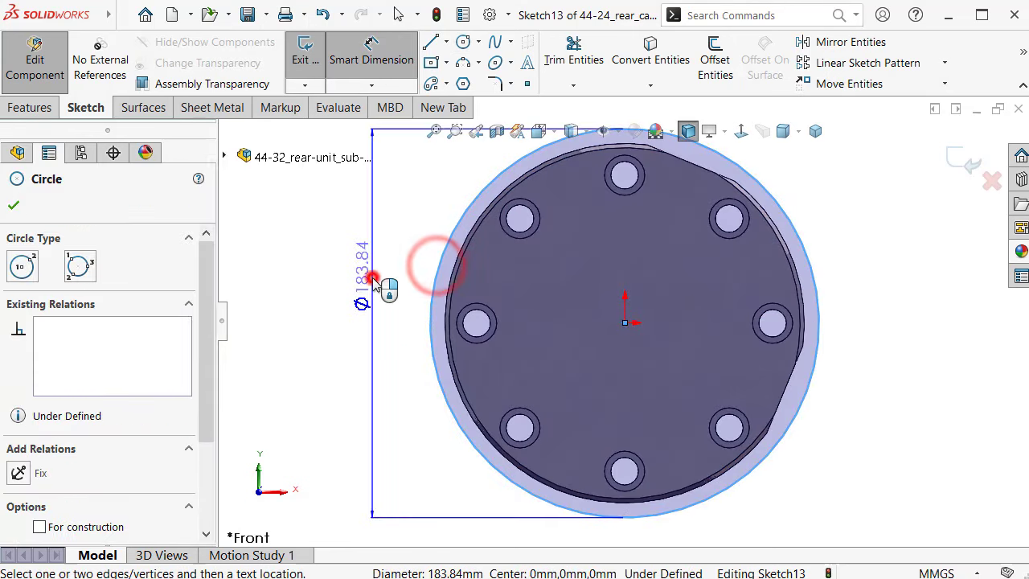
pyautogui.click(372, 278)
pyautogui.write('115')
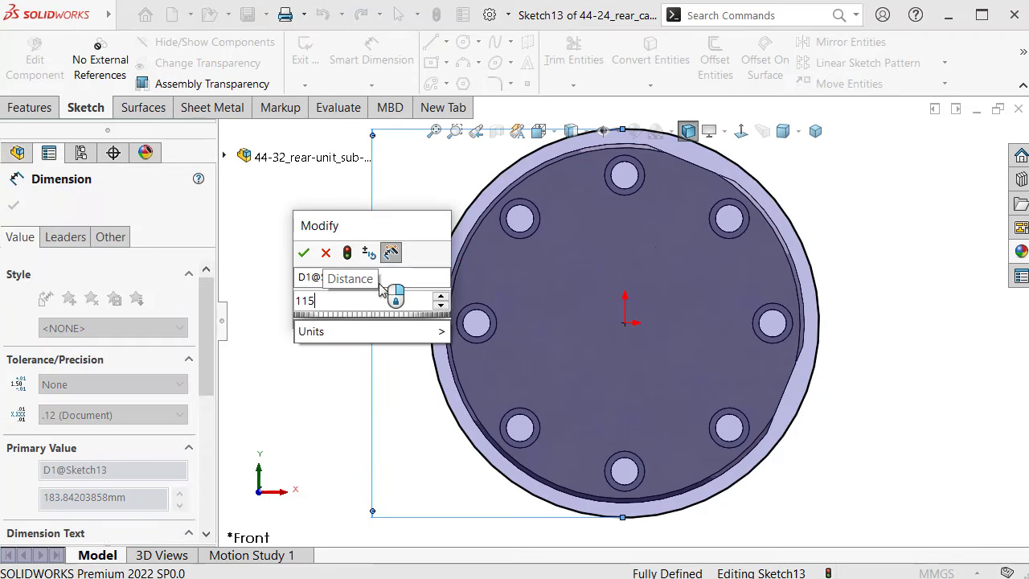
pyautogui.press('Return')
pyautogui.press('Escape')
# Step: Draw a centred three-point rectangle through the origin, slanted across the circle
pyautogui.press('s')
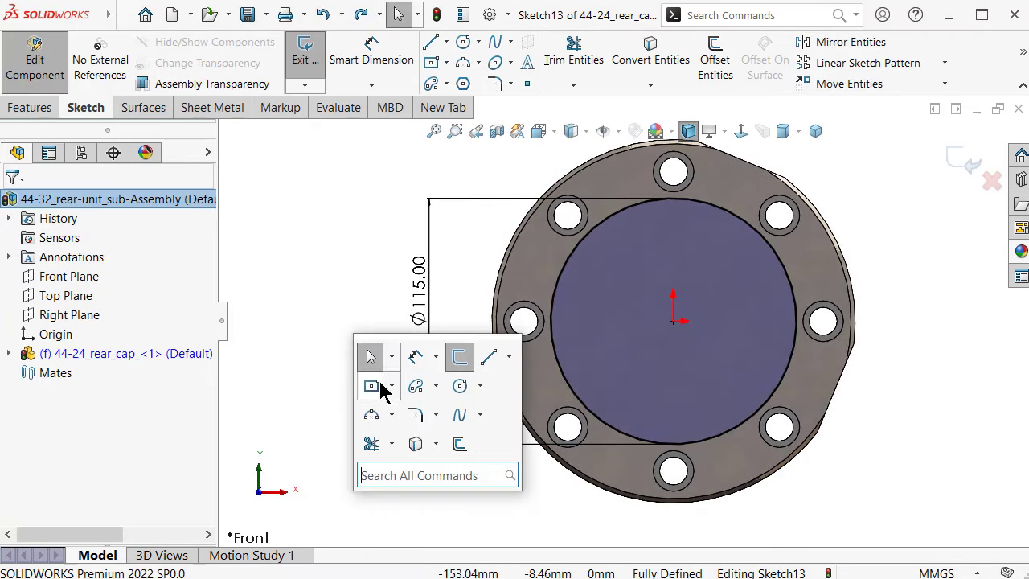
pyautogui.click(393, 387)
pyautogui.click(408, 472)
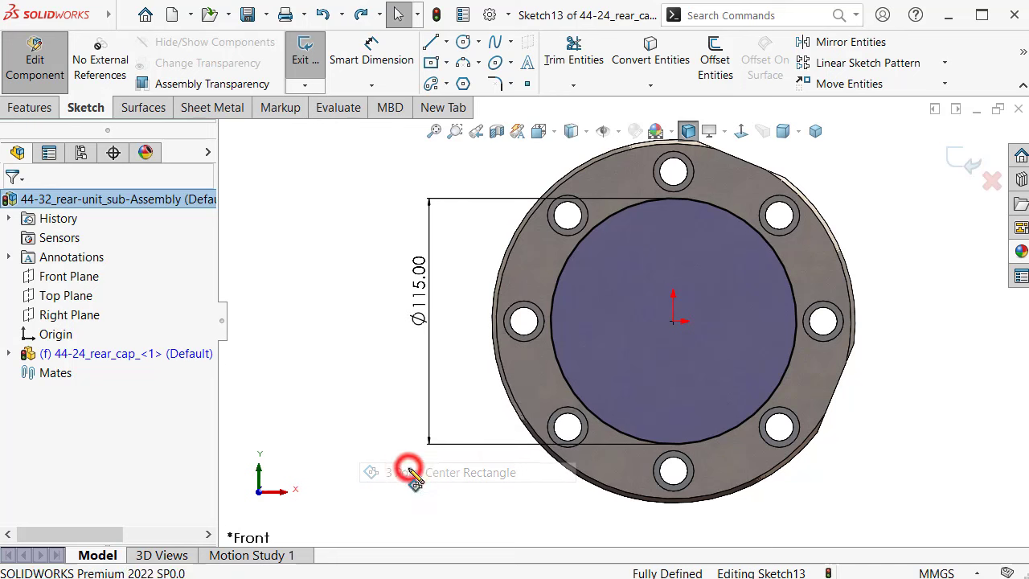
pyautogui.click(674, 321)
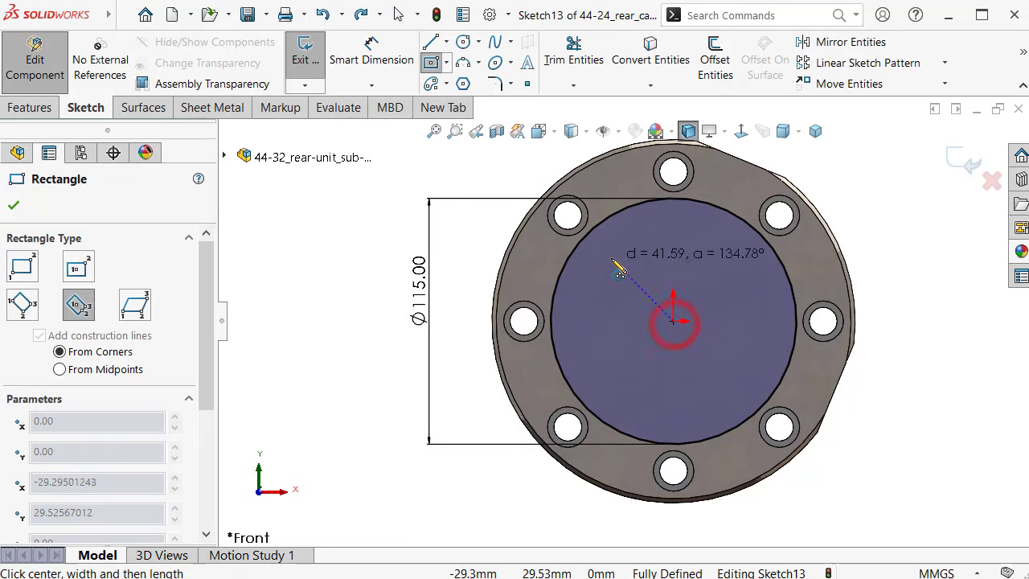
pyautogui.click(572, 239)
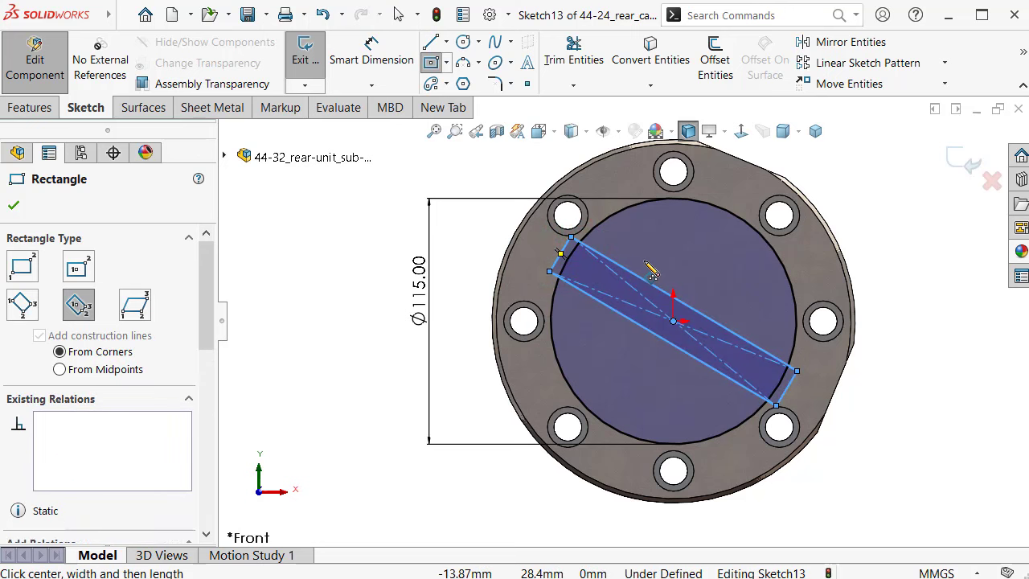
pyautogui.press('Escape')
# Step: Make the rectangle's upper long side parallel to the cap's flat outer edge
pyautogui.scroll(-2, 578, 244)
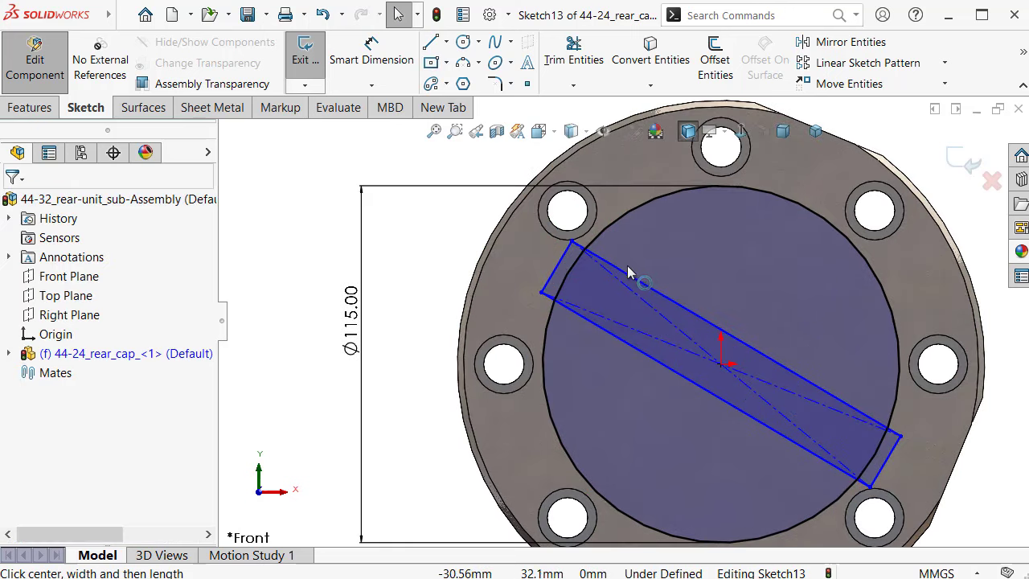
pyautogui.click(632, 280)
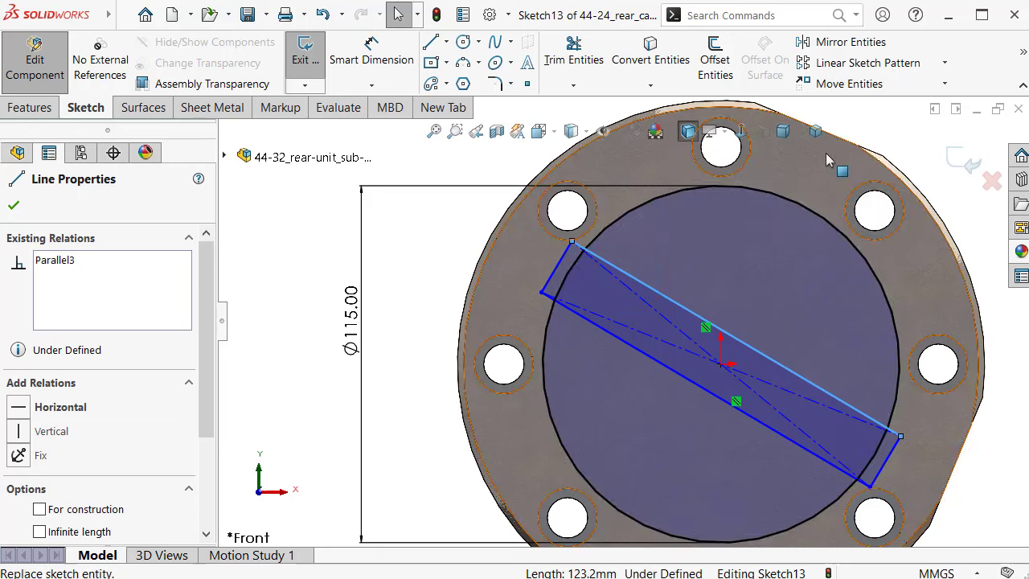
pyautogui.keyDown('ctrl'); pyautogui.click(846, 140); pyautogui.keyUp('ctrl')
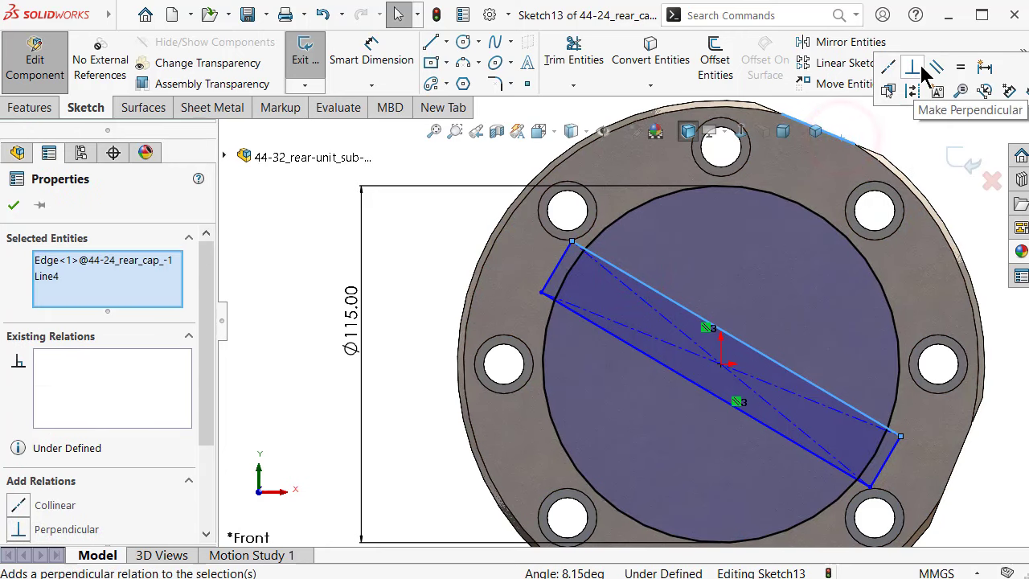
pyautogui.click(935, 69)
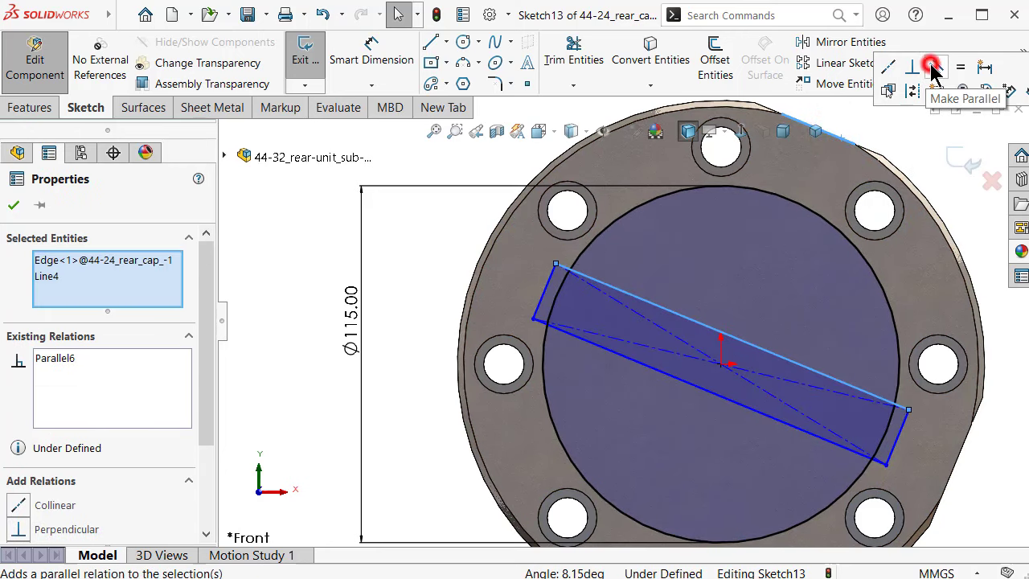
pyautogui.click(295, 282)
# Step: Make the rectangle's short left edge tangent to the circle
pyautogui.click(544, 282)
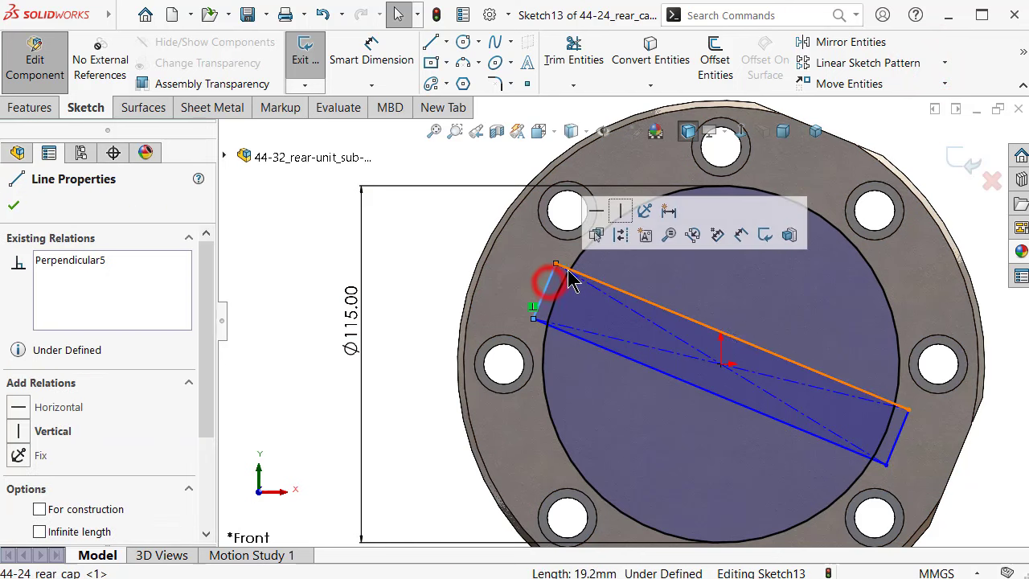
pyautogui.scroll(-3, 559, 258)
pyautogui.keyDown('ctrl'); pyautogui.click(608, 248); pyautogui.keyUp('ctrl')
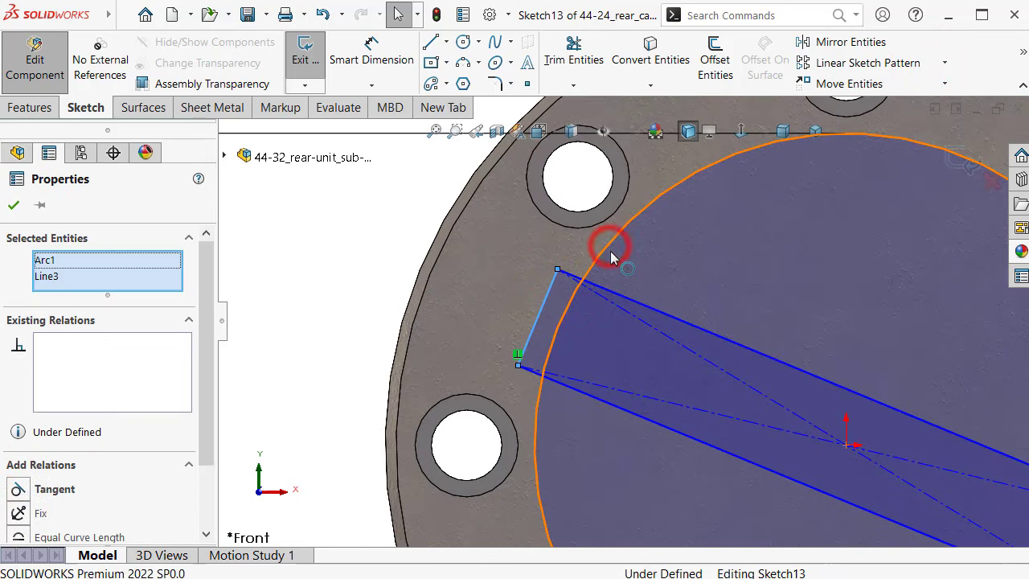
pyautogui.click(656, 173)
pyautogui.click(358, 208)
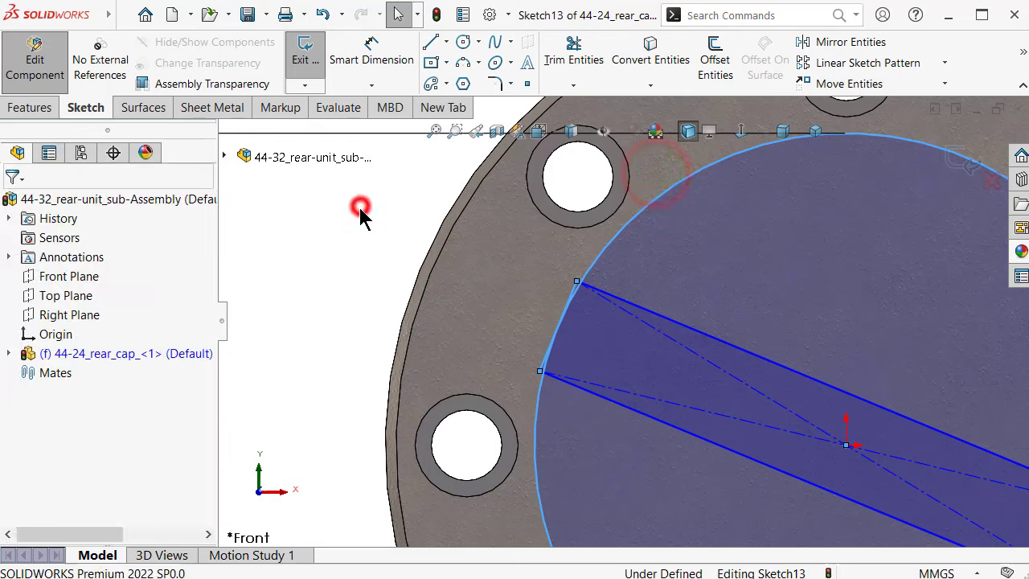
# Step: Dimension the short edge to 5 mm
pyautogui.moveTo(318, 335); pyautogui.dragTo(319, 271, button='right')
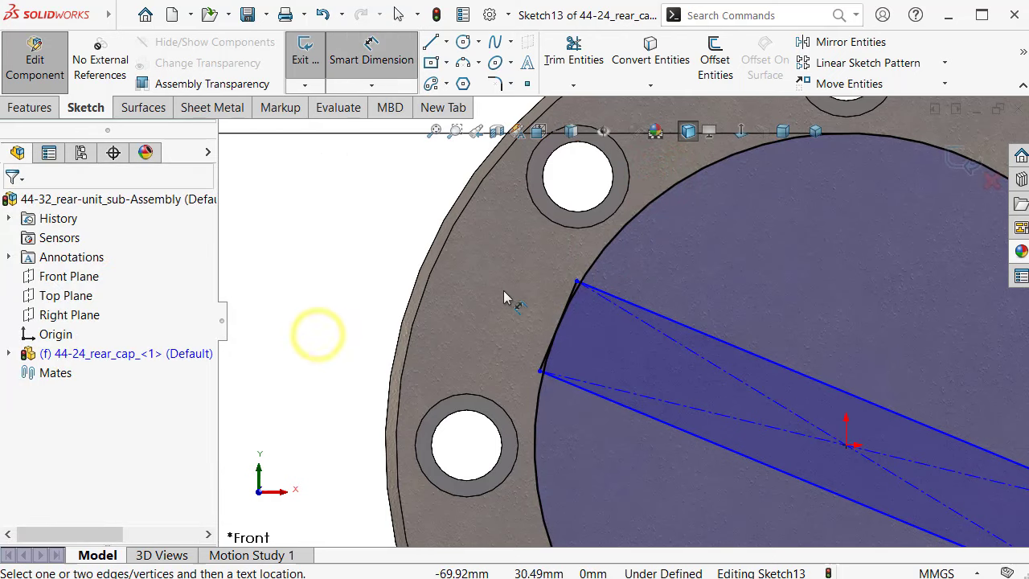
pyautogui.click(570, 298)
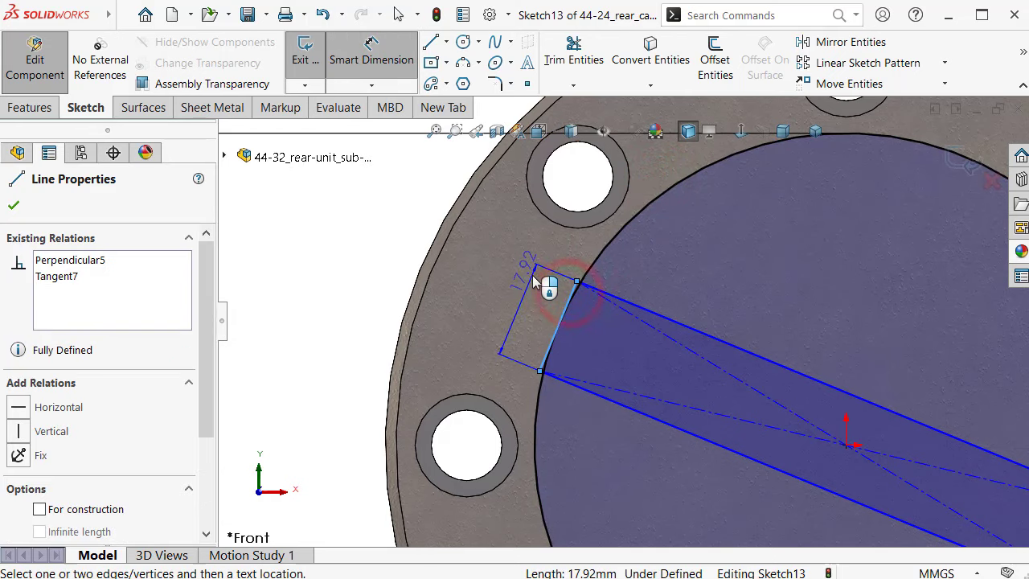
pyautogui.click(533, 276)
pyautogui.write('5')
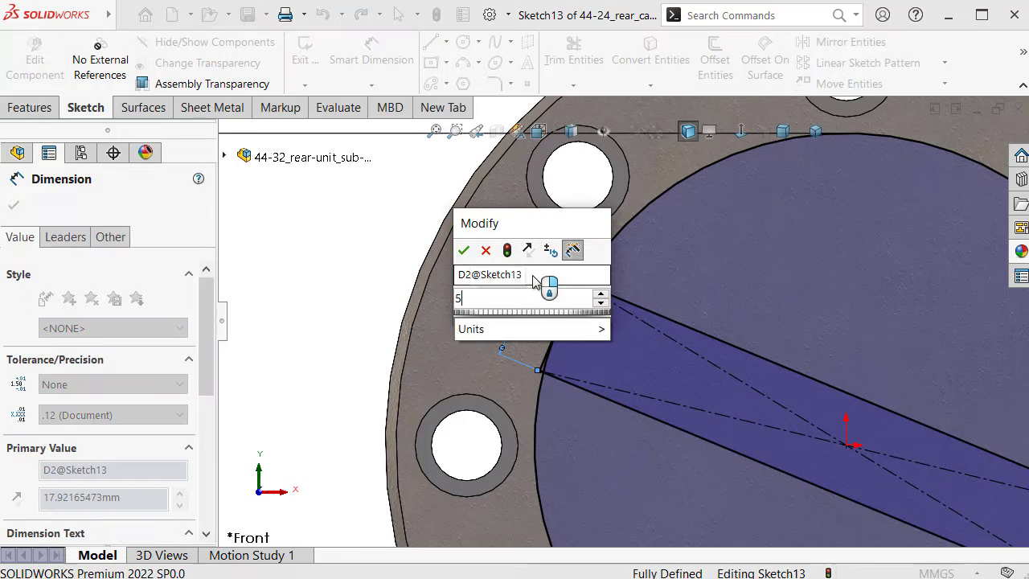
pyautogui.press('Return')
pyautogui.scroll(3, 810, 431)
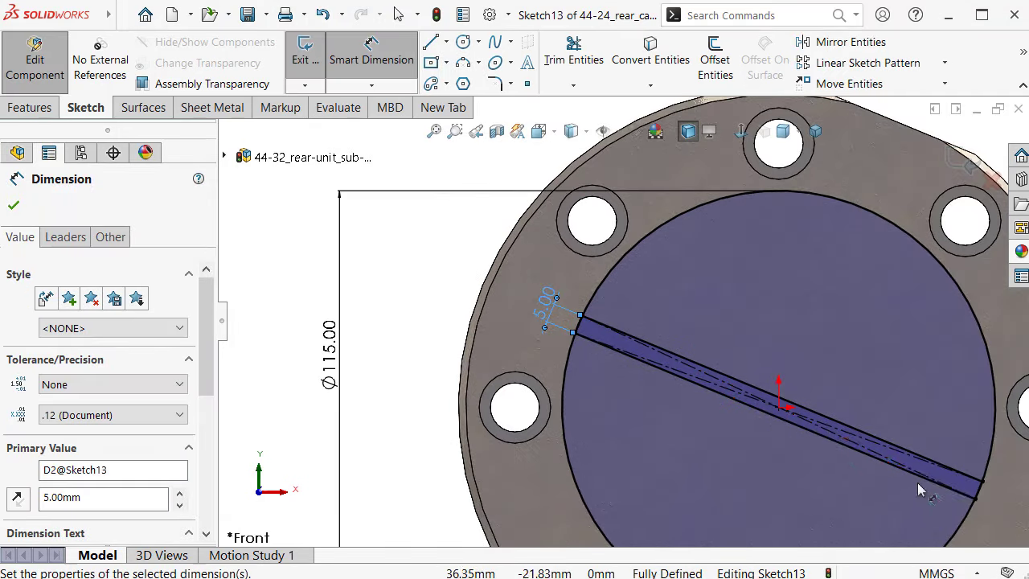
pyautogui.scroll(-1, 908, 458)
pyautogui.scroll(-1, 894, 434)
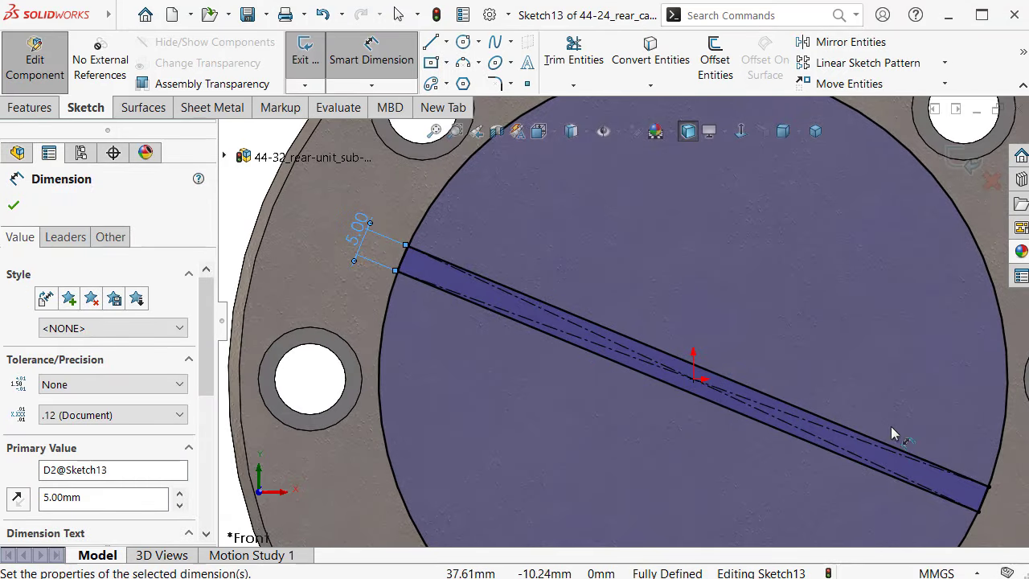
pyautogui.click(15, 205)
pyautogui.click(29, 109)
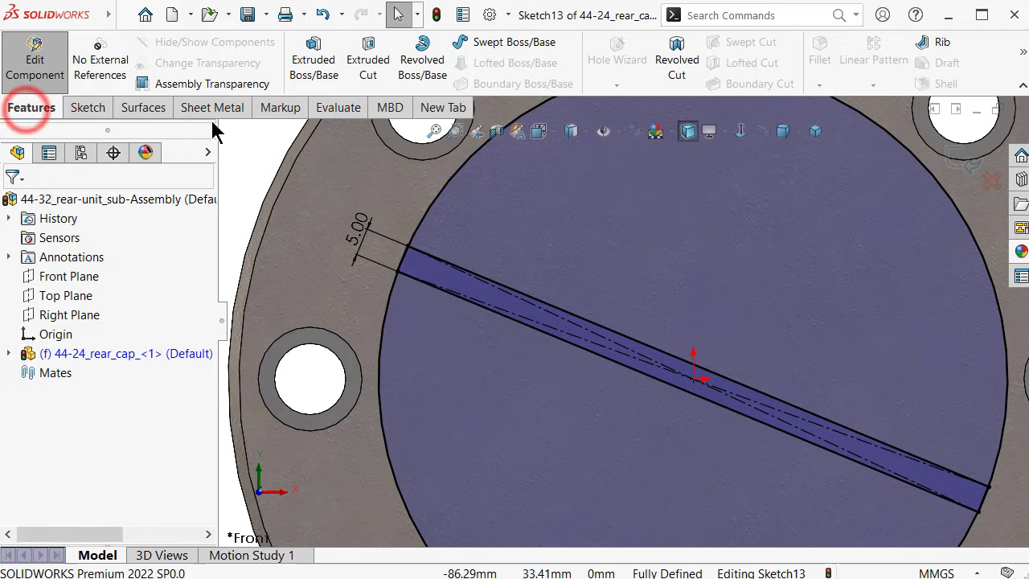
# Step: Extrude-cut the slot region 5 mm blind into the rear cap and view it isometrically
pyautogui.click(367, 64)
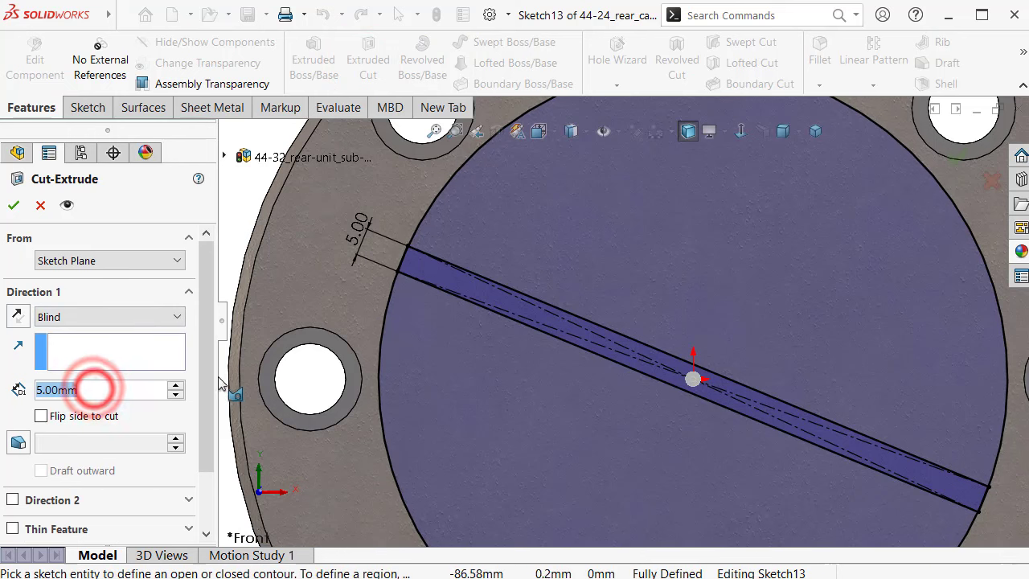
pyautogui.moveTo(210, 372); pyautogui.dragTo(211, 430)
pyautogui.click(141, 505)
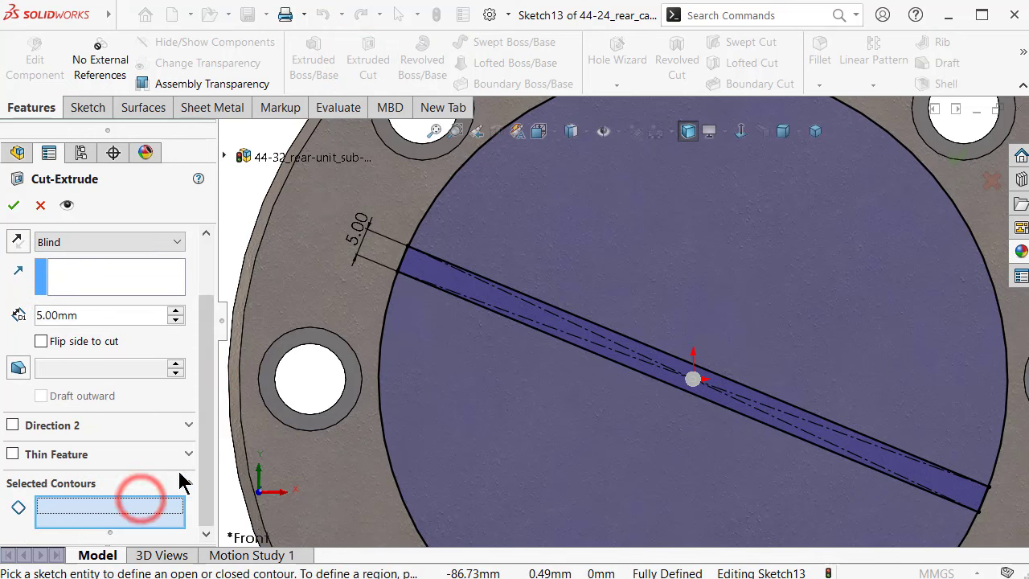
pyautogui.click(479, 295)
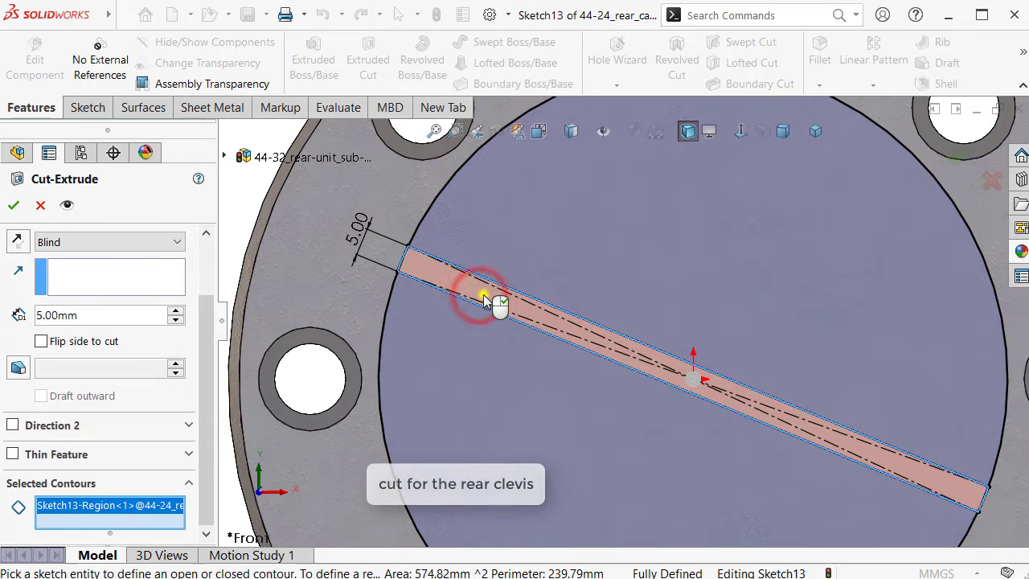
pyautogui.rightClick(483, 295)
pyautogui.click(814, 135)
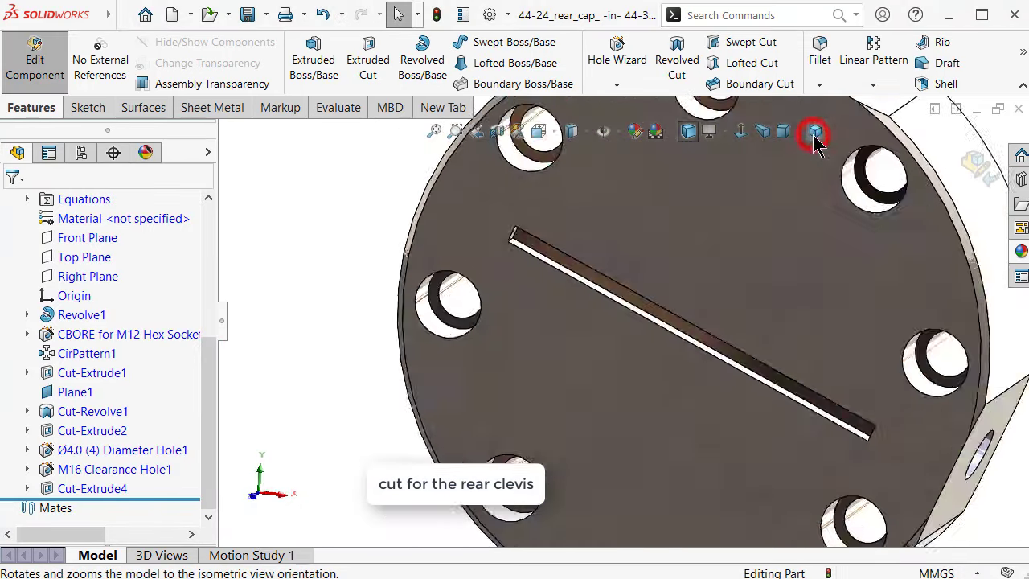
pyautogui.press('Right')
pyautogui.press('Right')
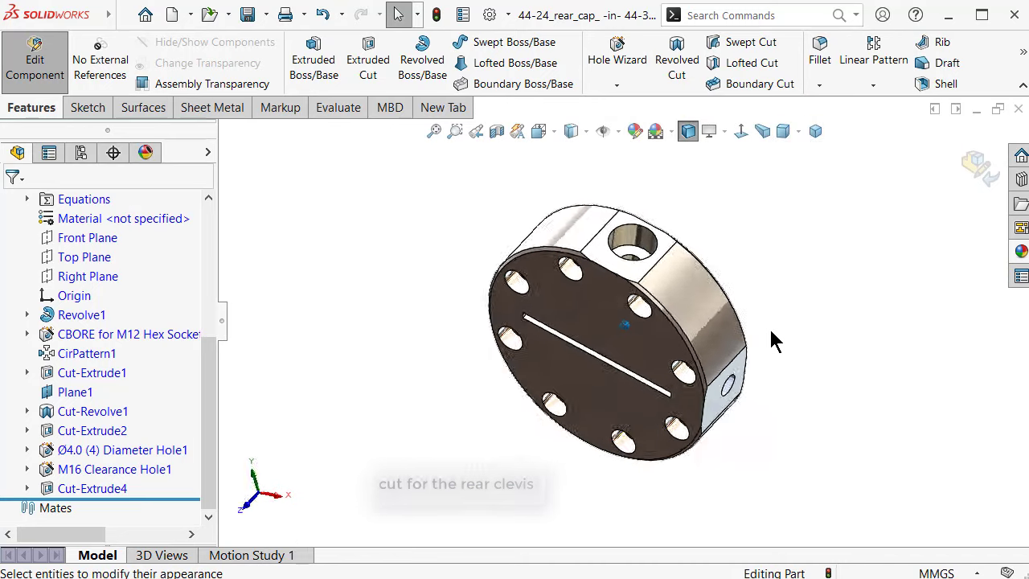
pyautogui.press('Right')
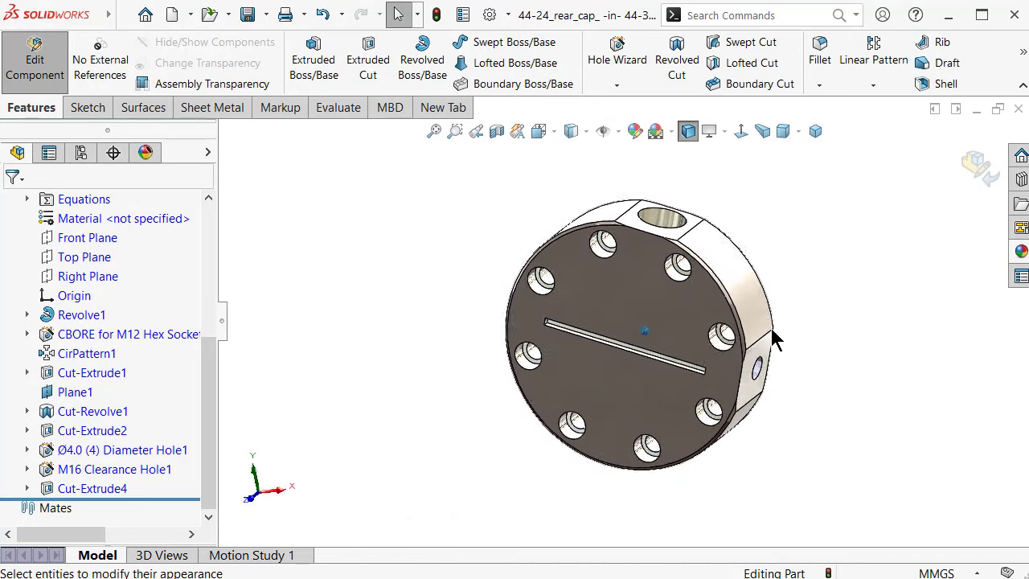
pyautogui.press('Right')
pyautogui.press('Right')
pyautogui.press('Right')
pyautogui.press('Right')
pyautogui.press('Right')
pyautogui.press('Right')
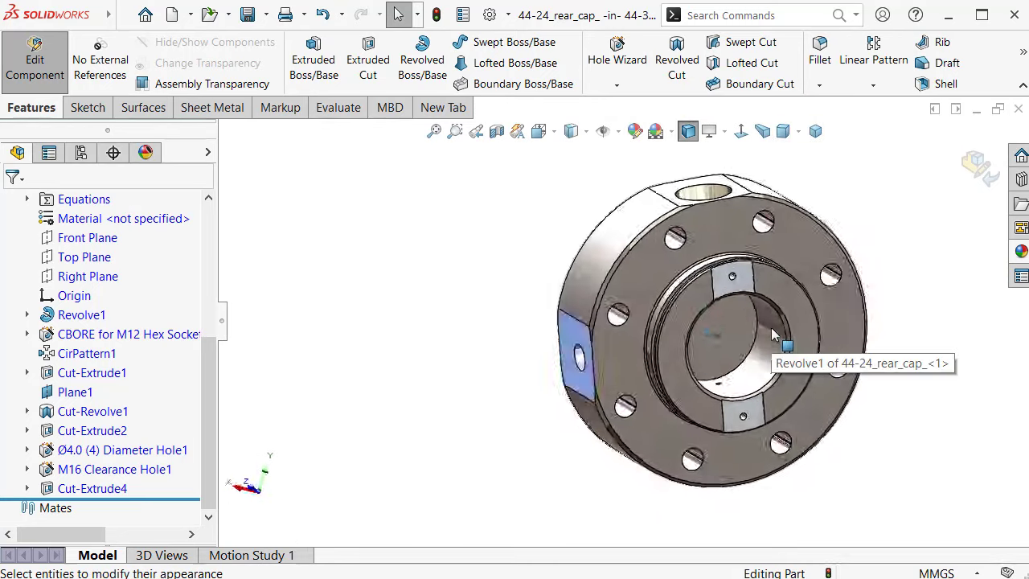
pyautogui.press('Down')
pyautogui.press('Down')
pyautogui.press('Down')
pyautogui.moveTo(772, 328)
pyautogui.mouseDown(button='middle')
pyautogui.moveTo(755, 387)
pyautogui.moveTo(730, 352)
pyautogui.mouseUp(button='middle')
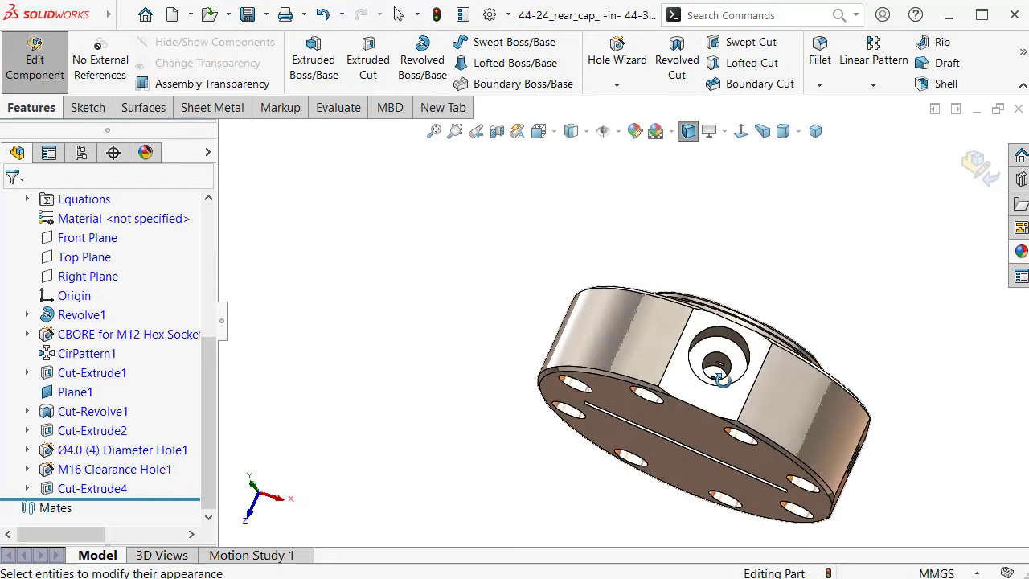
pyautogui.scroll(-3, 723, 350)
pyautogui.scroll(-3, 711, 347)
pyautogui.scroll(-2, 706, 347)
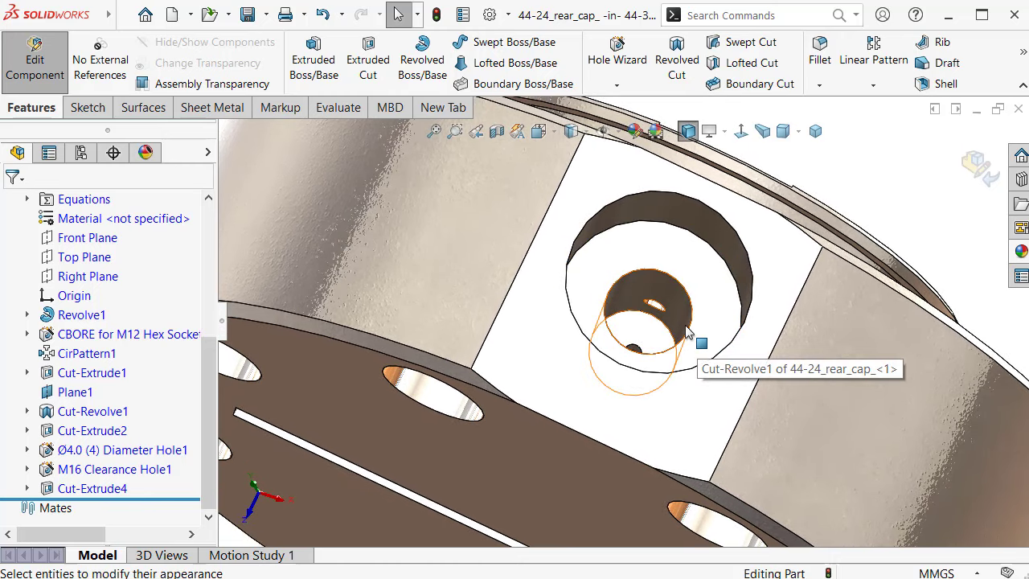
pyautogui.click(690, 334)
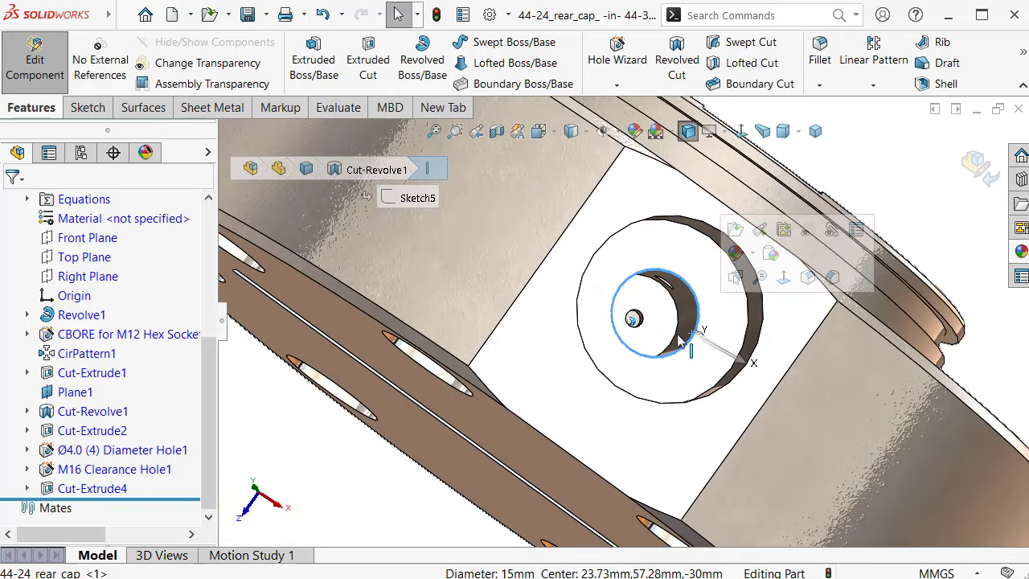
pyautogui.press('Up')
pyautogui.press('Up')
pyautogui.press('Up')
pyautogui.press('Up')
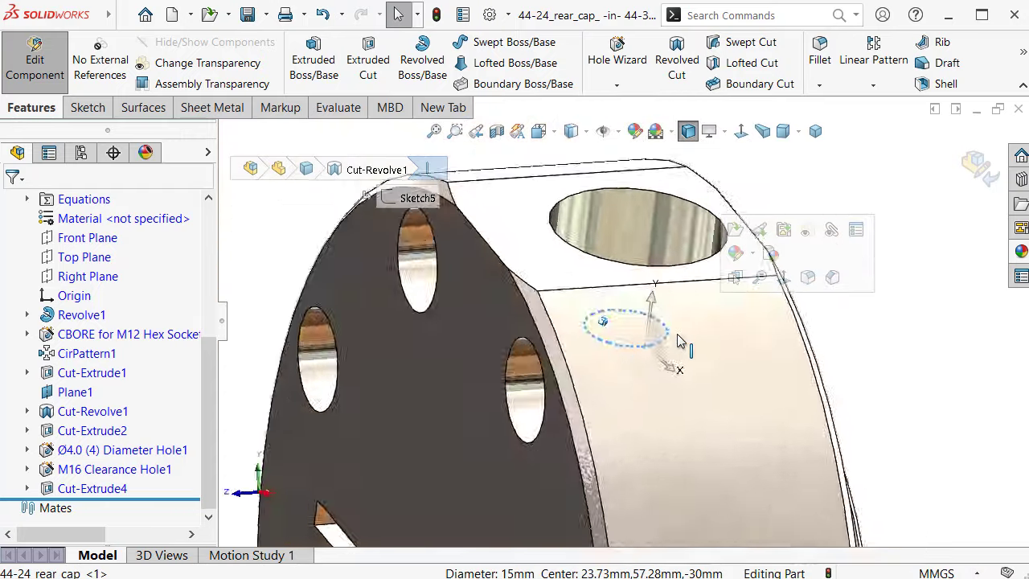
pyautogui.click(651, 346)
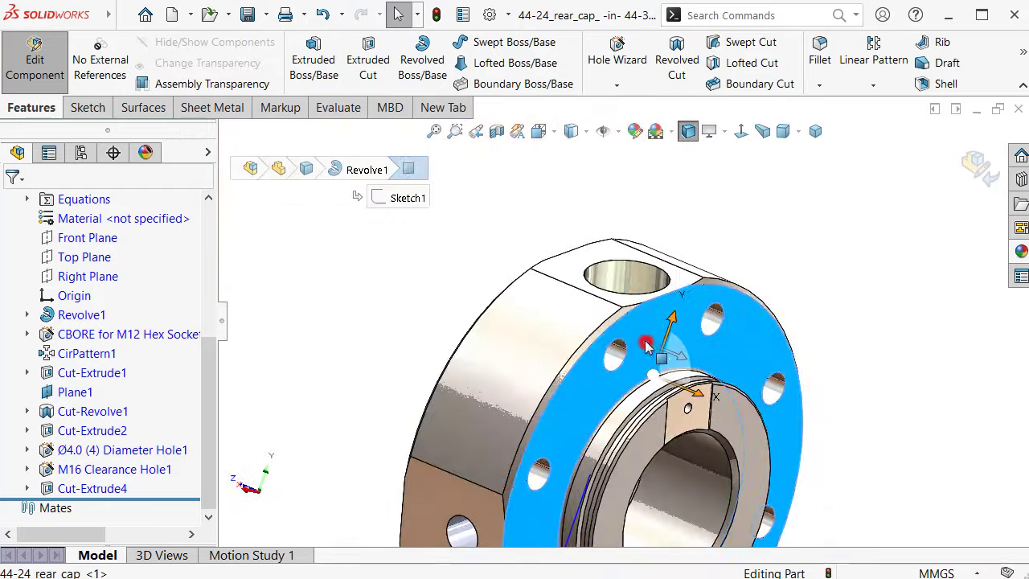
# Step: Section the rear cap through a small screw hole and rotate to see the exposed bores
pyautogui.click(496, 131)
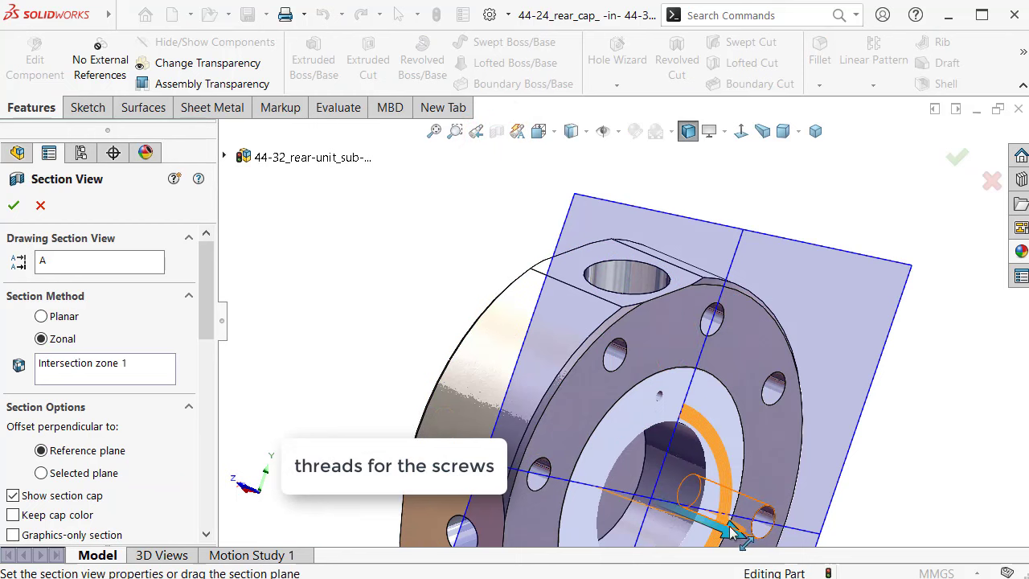
pyautogui.moveTo(730, 531); pyautogui.dragTo(692, 510)
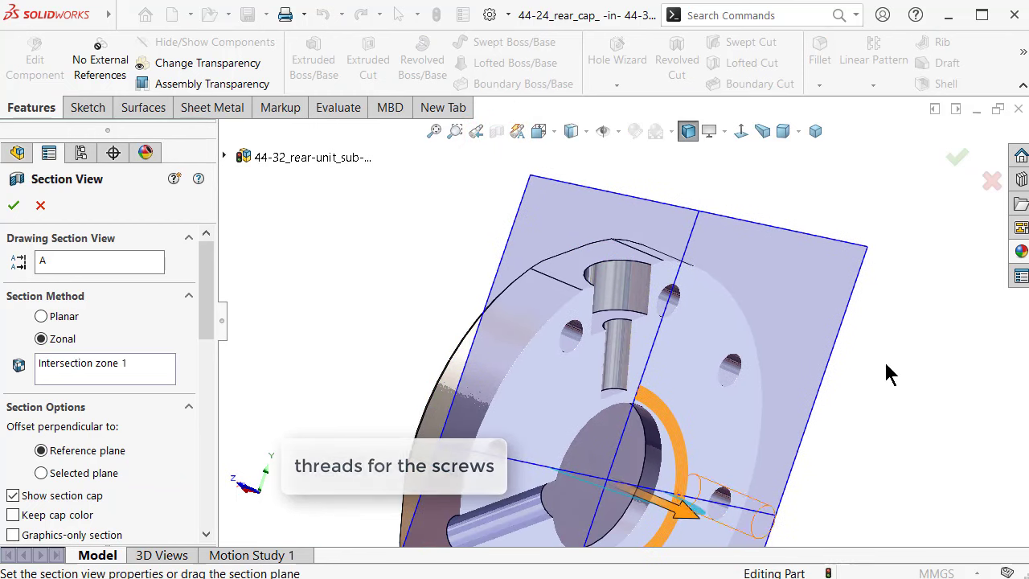
pyautogui.click(957, 157)
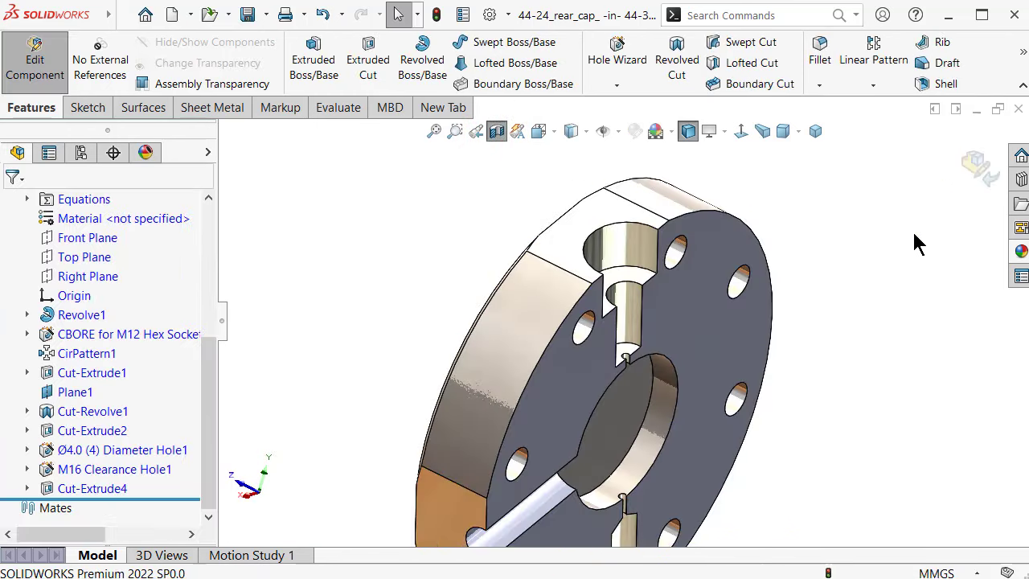
pyautogui.moveTo(910, 259)
pyautogui.mouseDown(button='middle')
pyautogui.moveTo(930, 362)
pyautogui.moveTo(907, 332)
pyautogui.moveTo(888, 332)
pyautogui.mouseUp(button='middle')
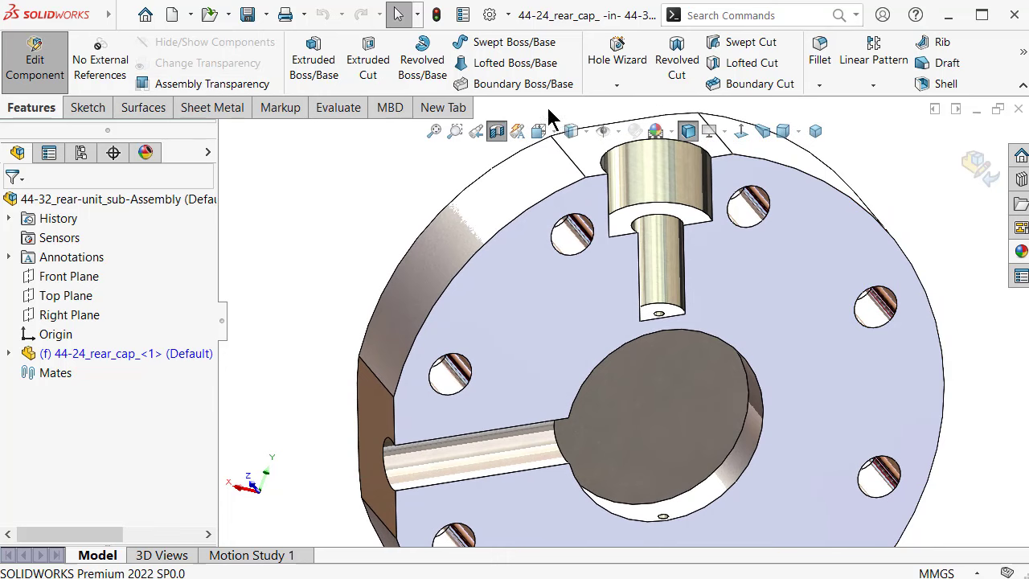
# Step: Start a thread on the shaft, Up To Selection from its top edge to its bottom edge
pyautogui.click(604, 89)
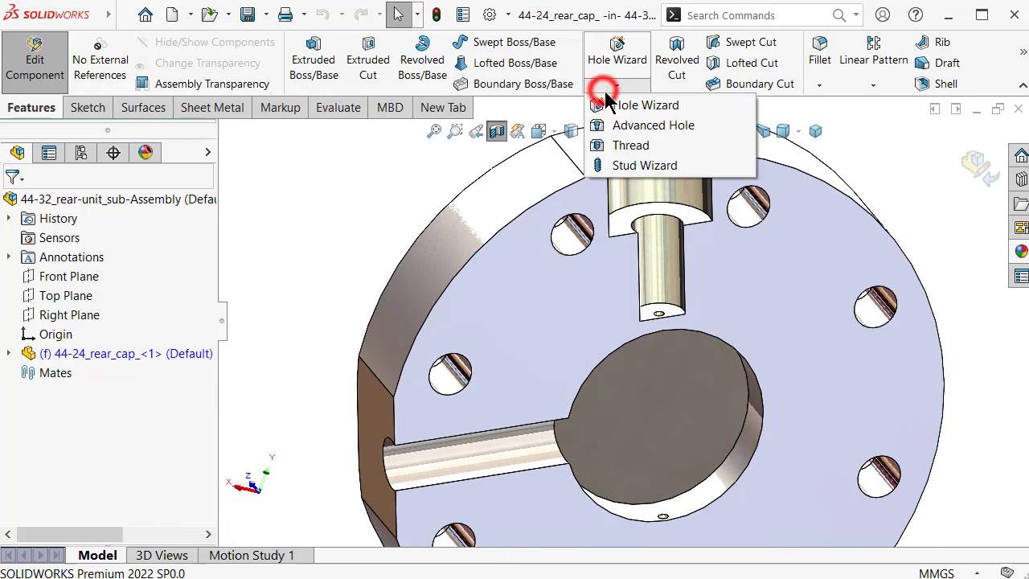
pyautogui.click(618, 145)
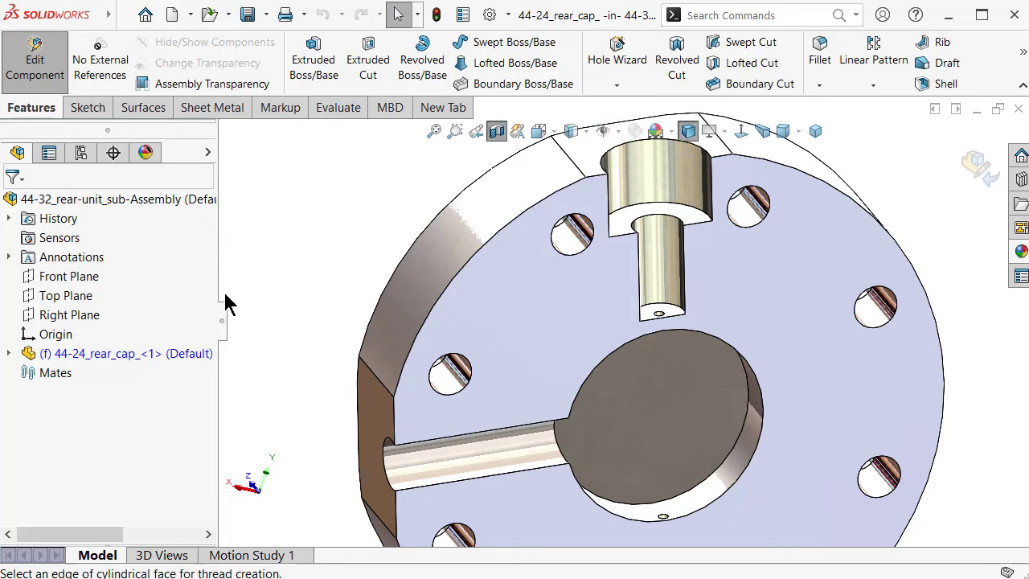
pyautogui.moveTo(207, 285); pyautogui.dragTo(207, 312)
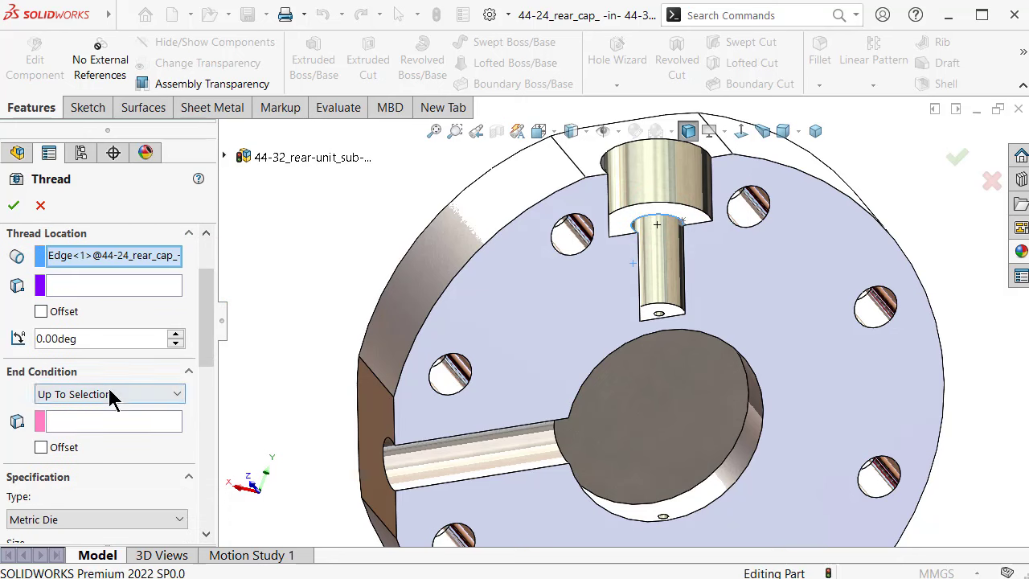
pyautogui.click(110, 395)
pyautogui.click(111, 394)
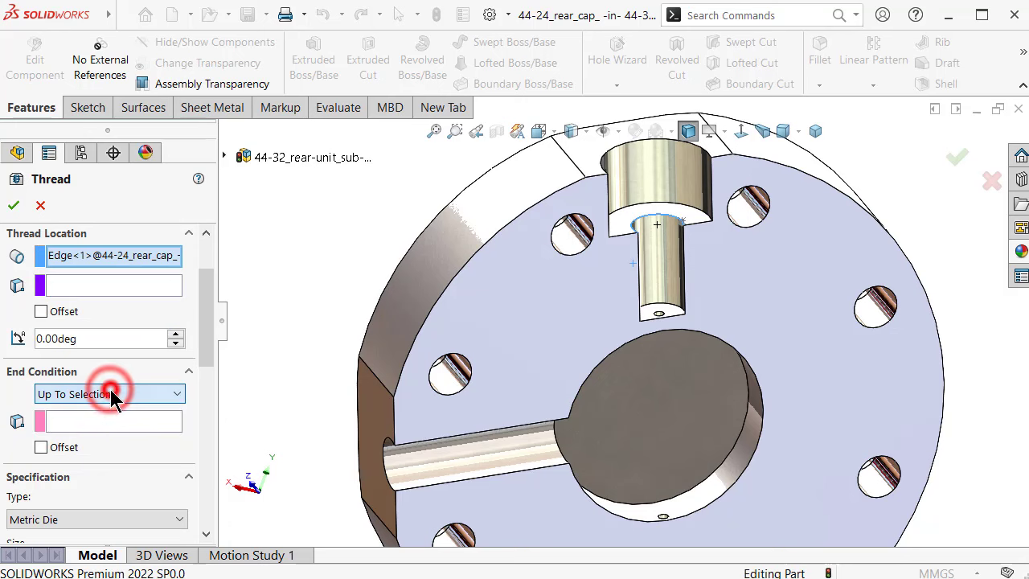
pyautogui.click(661, 312)
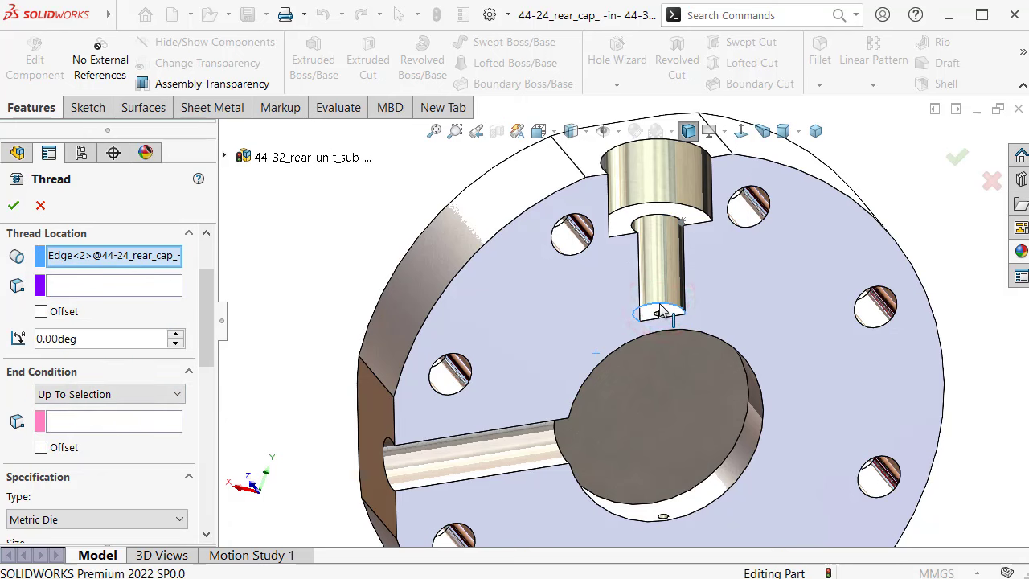
pyautogui.rightClick(146, 256)
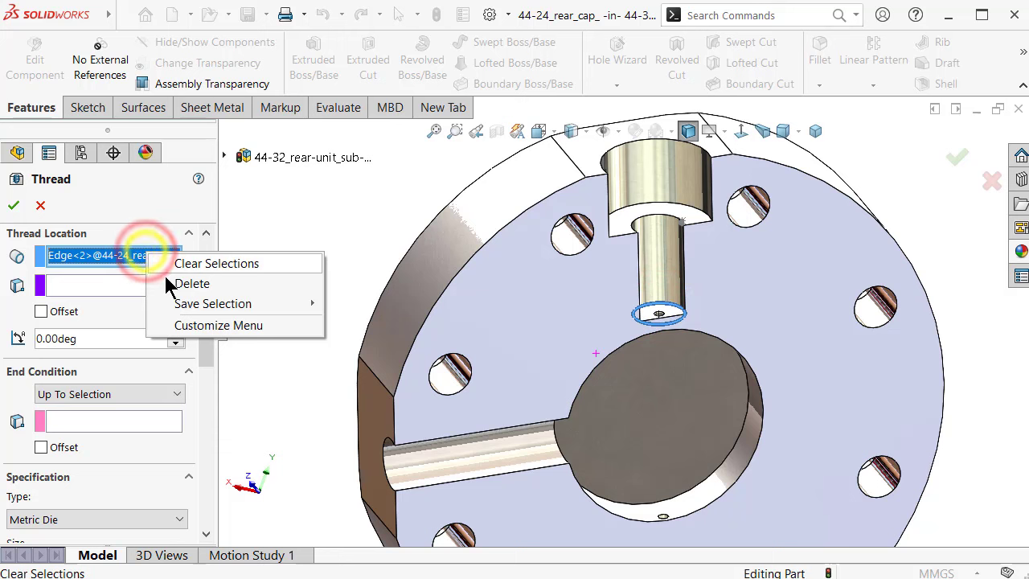
pyautogui.click(166, 277)
pyautogui.click(656, 223)
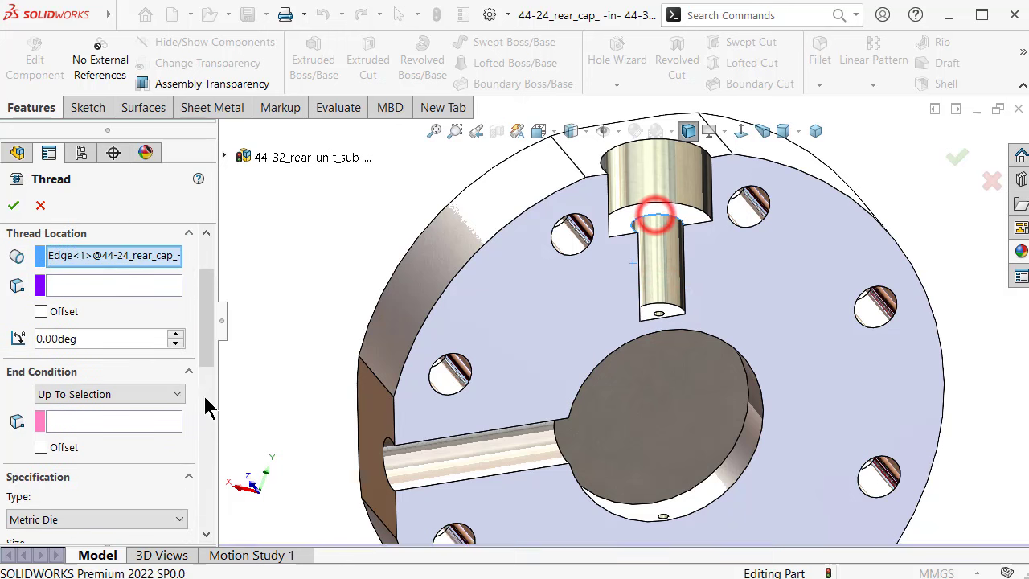
pyautogui.click(140, 422)
pyautogui.click(663, 311)
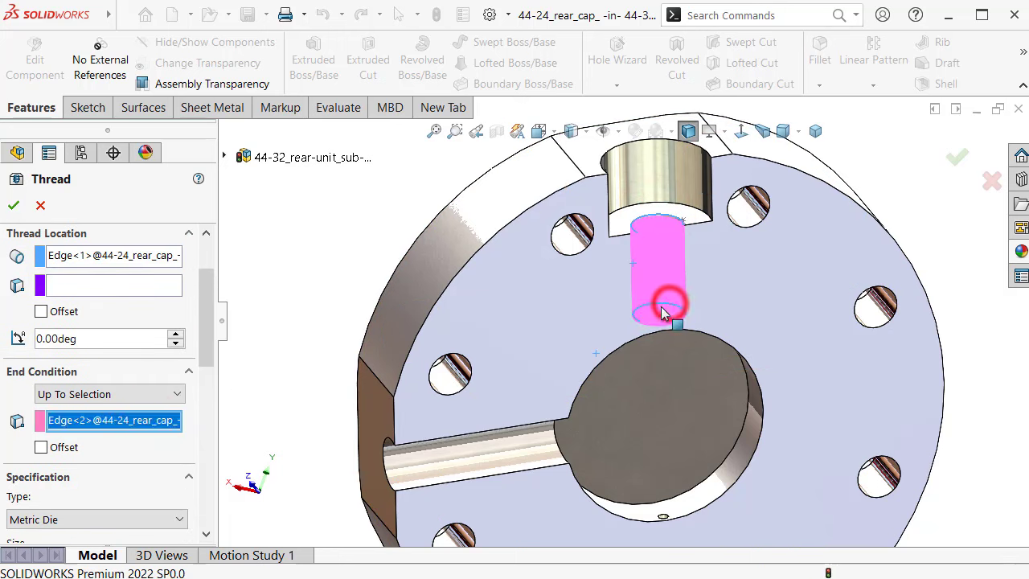
# Step: Set the thread size to M16x1.5
pyautogui.moveTo(207, 313); pyautogui.dragTo(205, 382)
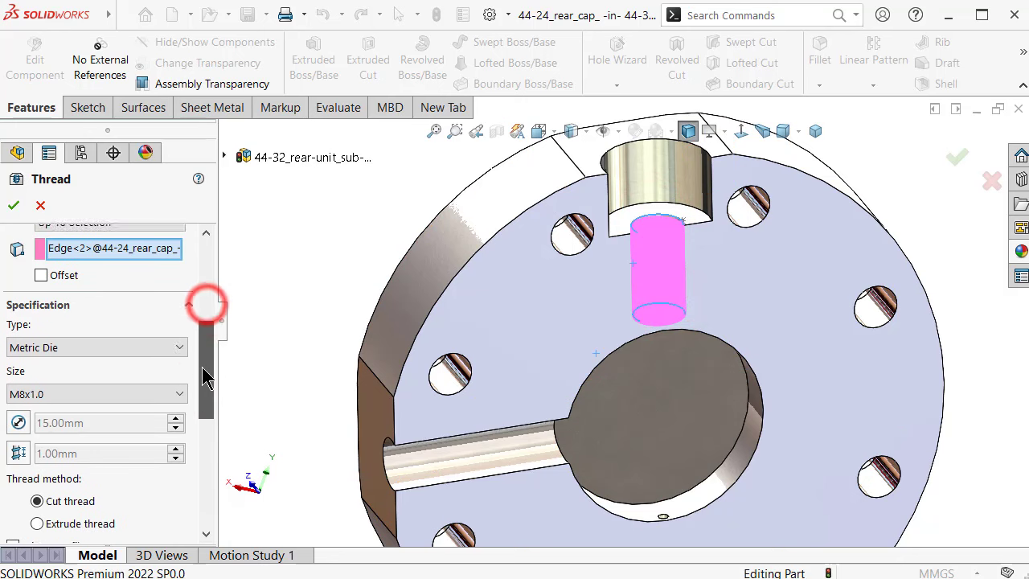
pyautogui.click(142, 349)
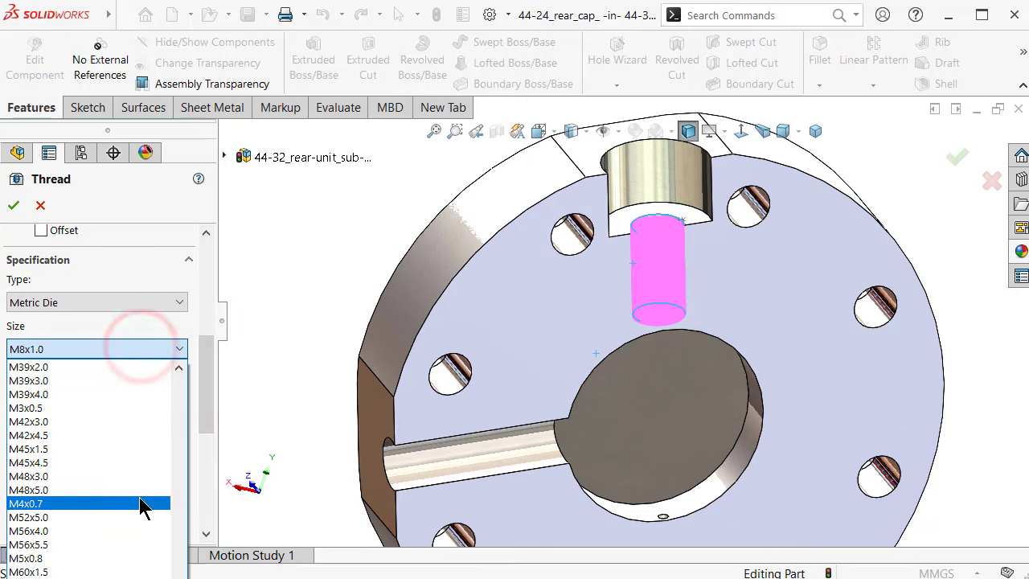
pyautogui.scroll(4, 139, 502)
pyautogui.scroll(3, 139, 486)
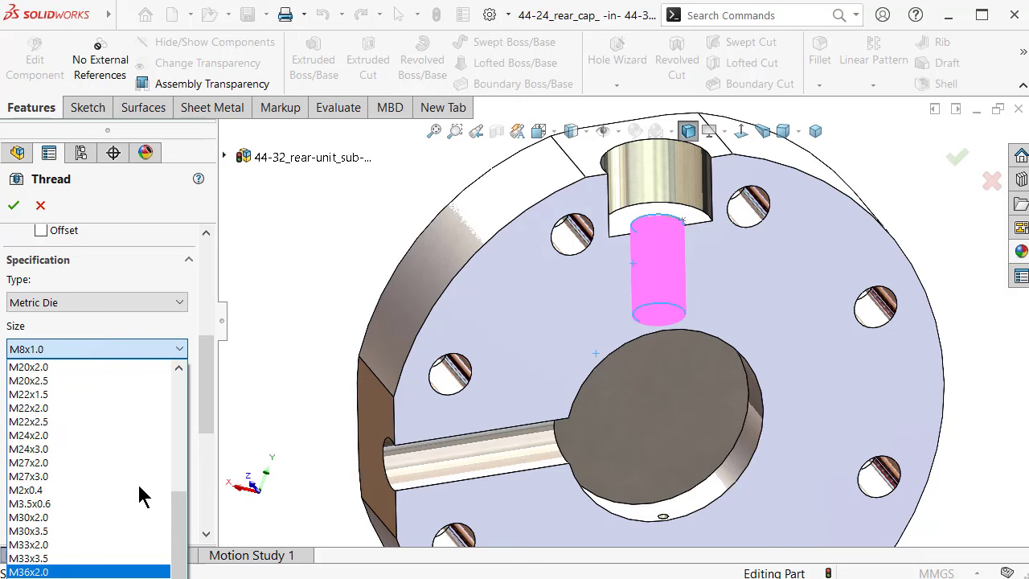
pyautogui.scroll(3, 135, 480)
pyautogui.moveTo(184, 533); pyautogui.dragTo(183, 449)
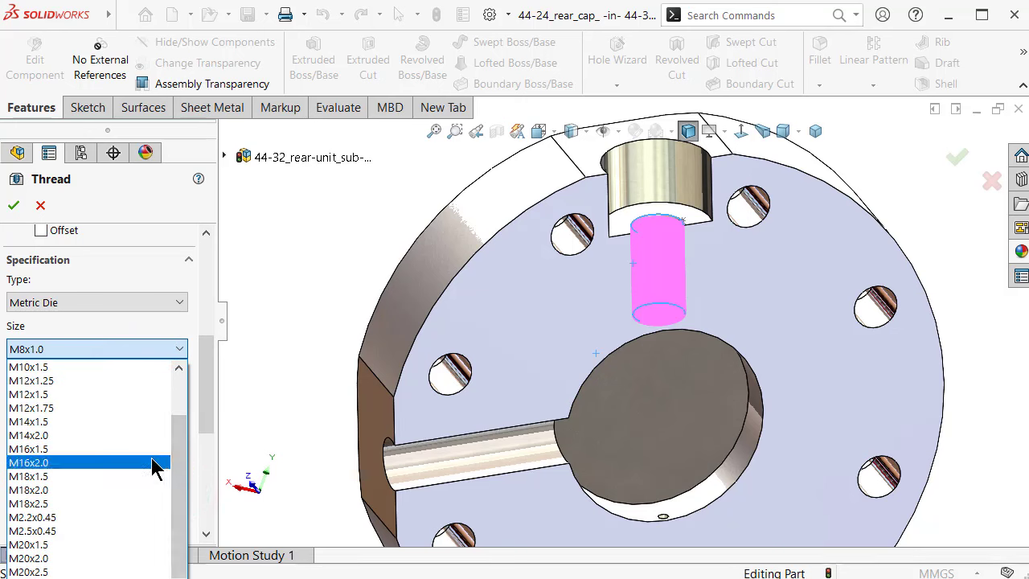
pyautogui.click(147, 460)
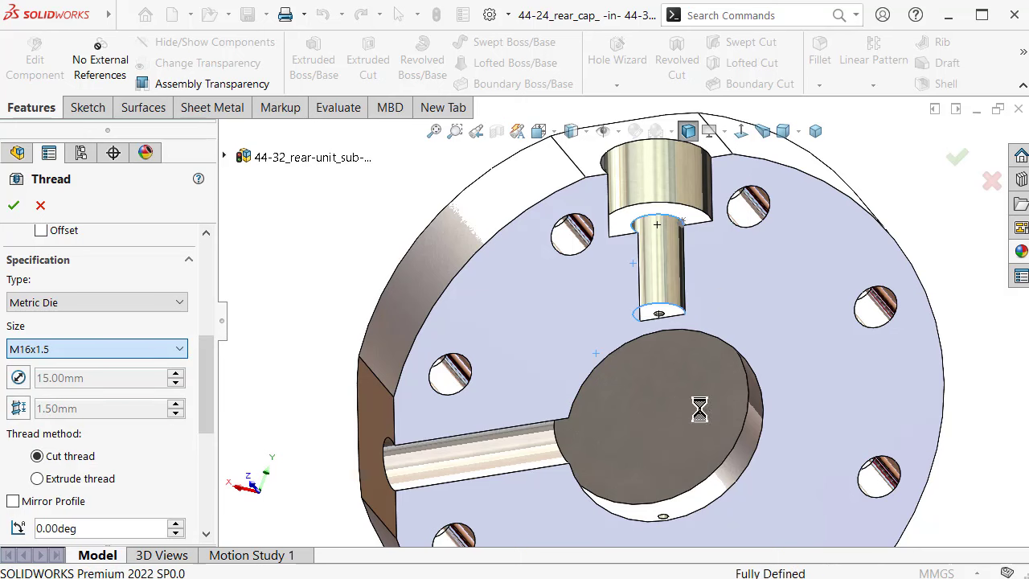
# Step: Mirror the thread profile and add a reversed start offset
pyautogui.moveTo(718, 293); pyautogui.dragTo(765, 275, button='middle')
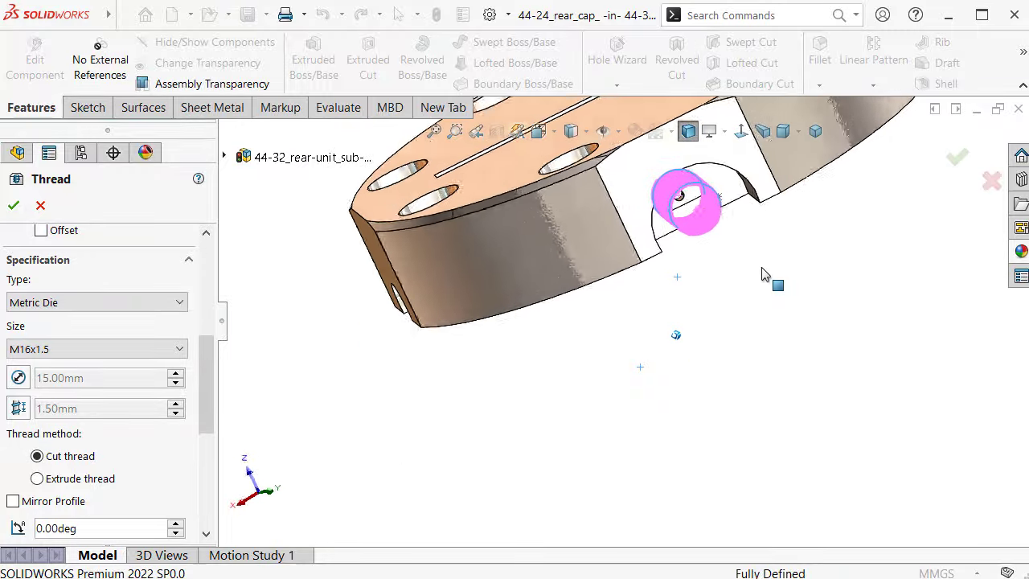
pyautogui.scroll(-5, 609, 260)
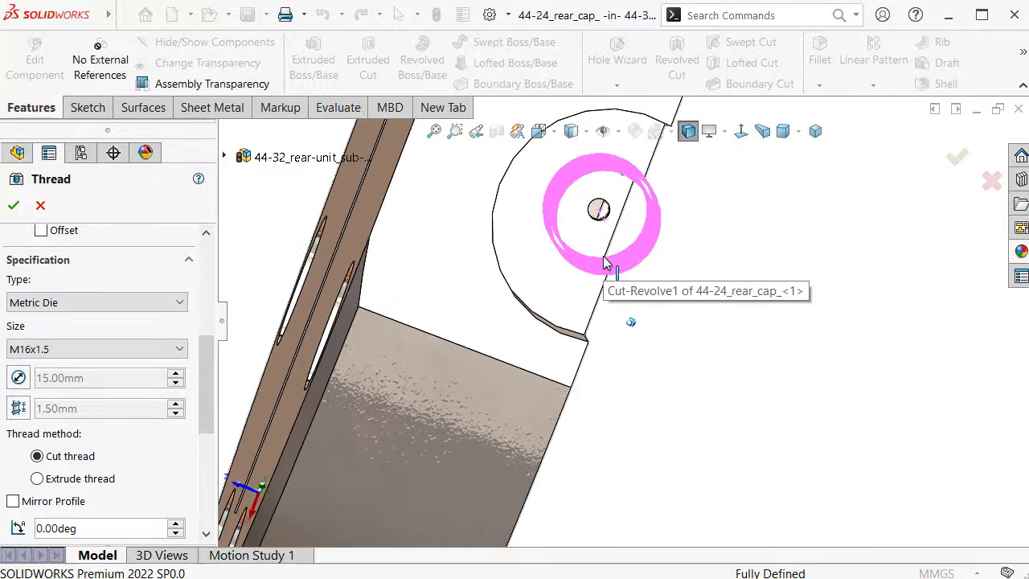
pyautogui.moveTo(206, 358); pyautogui.dragTo(206, 395)
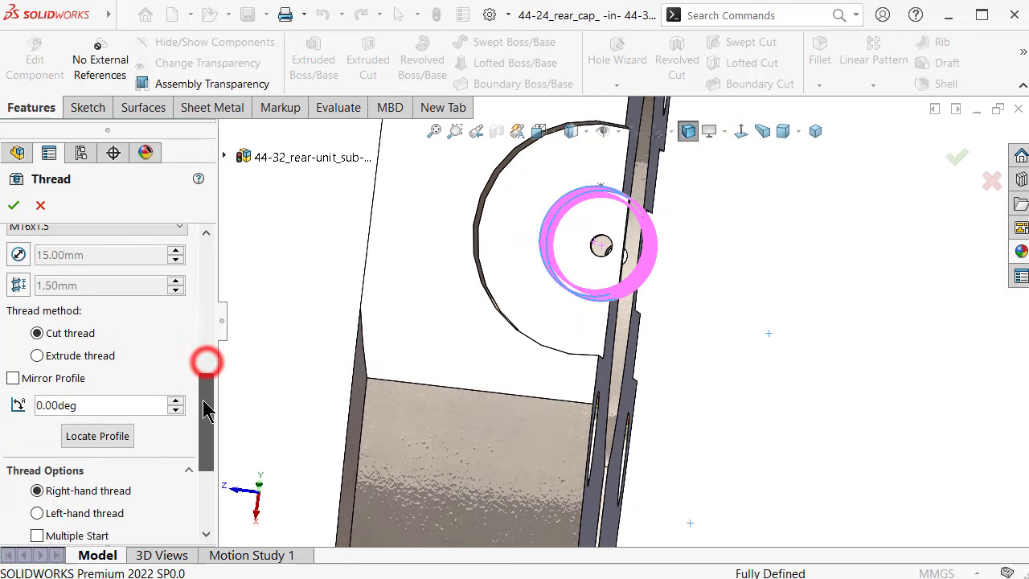
pyautogui.click(12, 378)
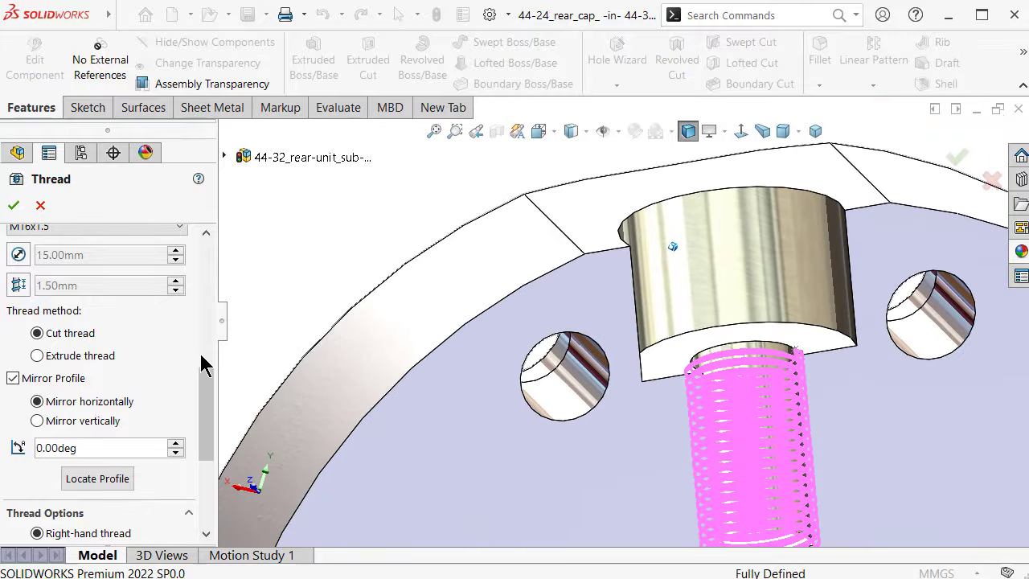
pyautogui.scroll(5, 203, 410)
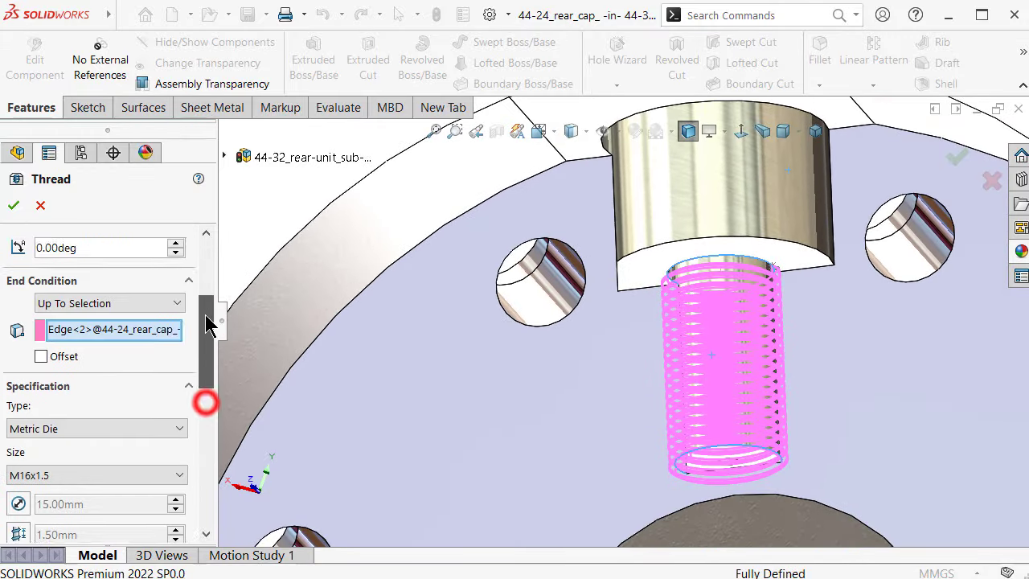
pyautogui.scroll(3, 206, 401)
pyautogui.click(41, 387)
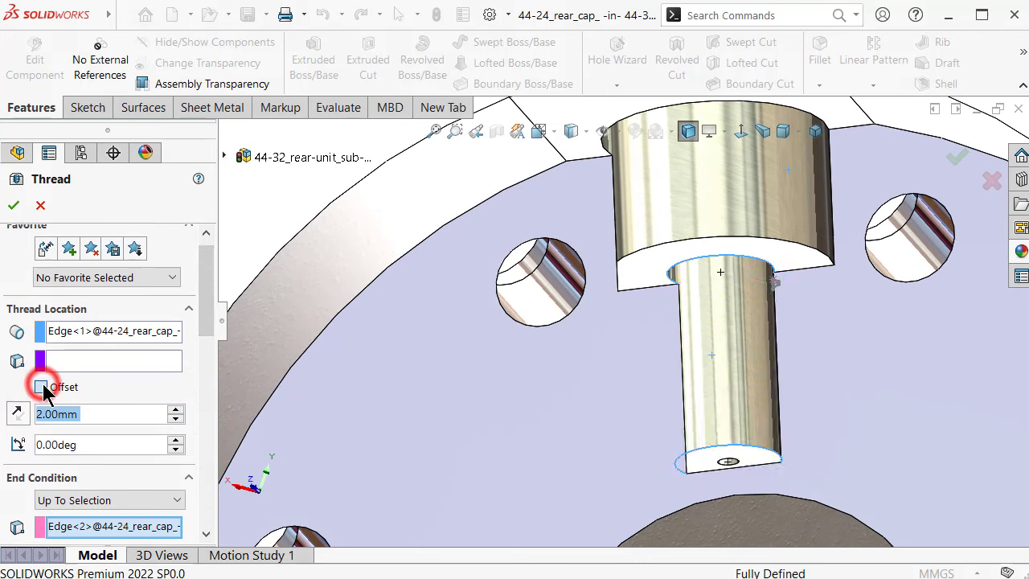
pyautogui.click(19, 412)
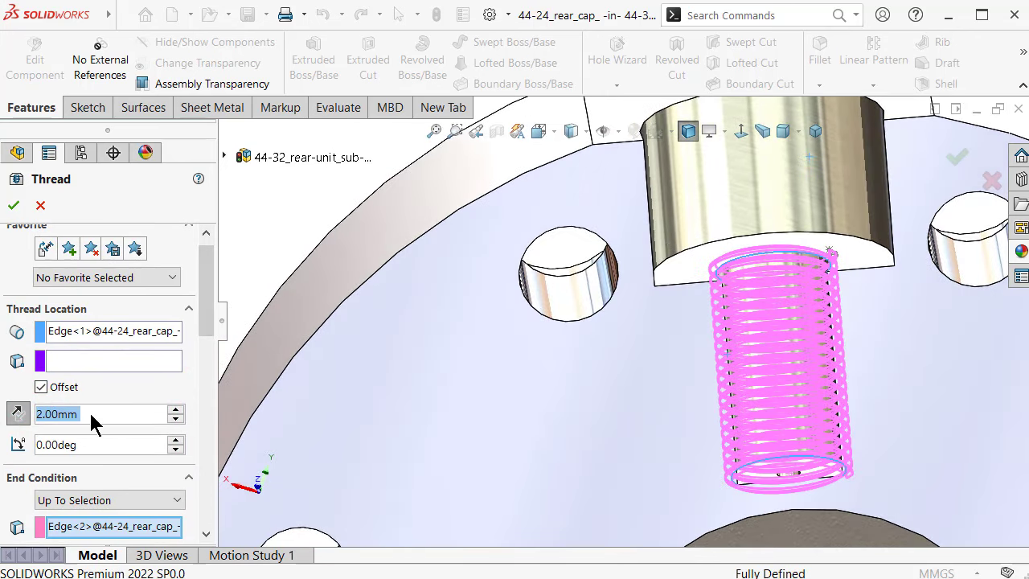
# Step: Keep the 2 mm start offset, offset the end by 12 mm, and create Thread1
pyautogui.click(90, 413)
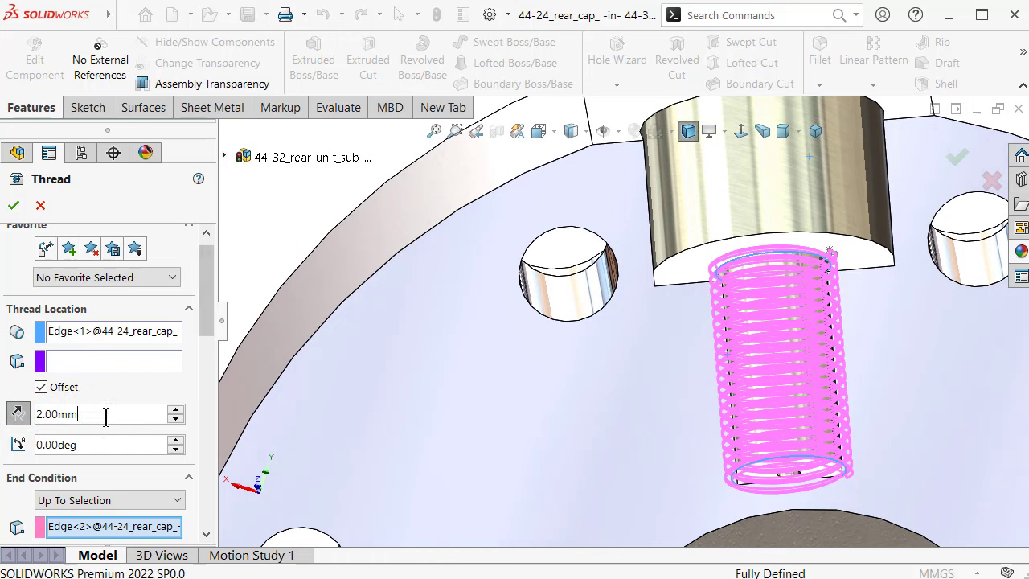
pyautogui.moveTo(210, 322); pyautogui.dragTo(205, 375)
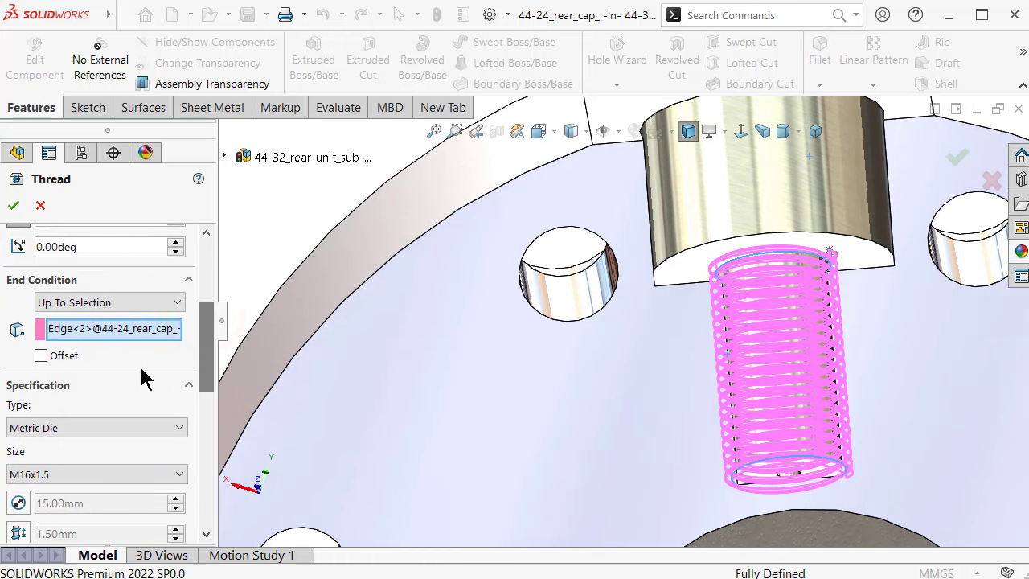
pyautogui.click(41, 356)
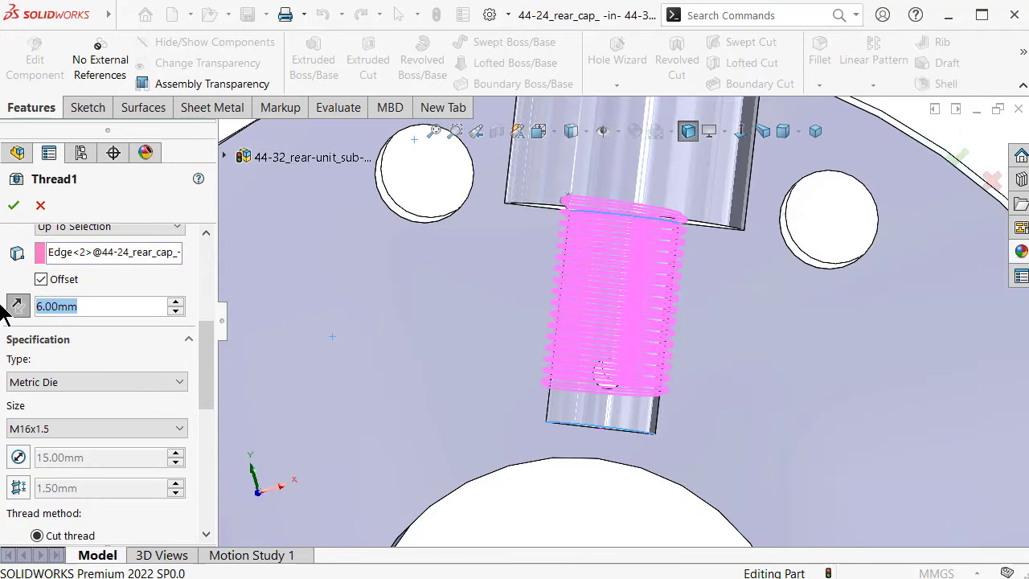
pyautogui.write('12')
pyautogui.press('Return')
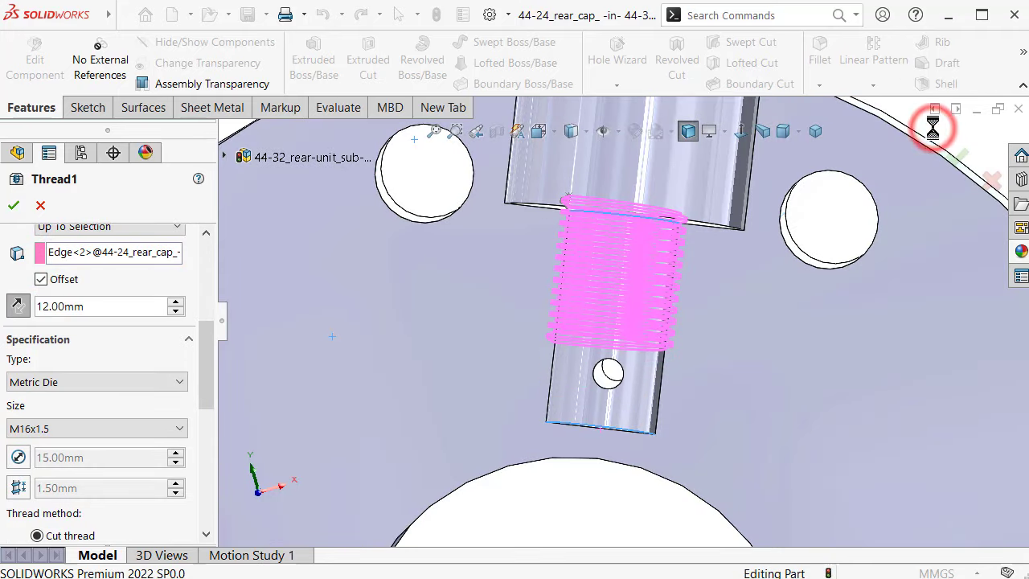
pyautogui.click(967, 161)
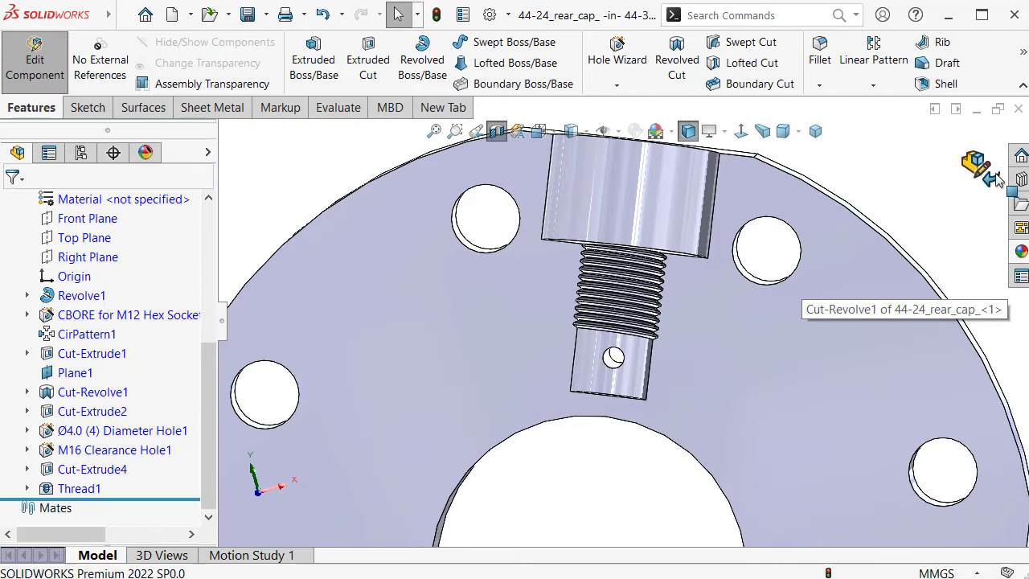
# Step: Exit component editing and view the assembly in a section view
pyautogui.click(975, 167)
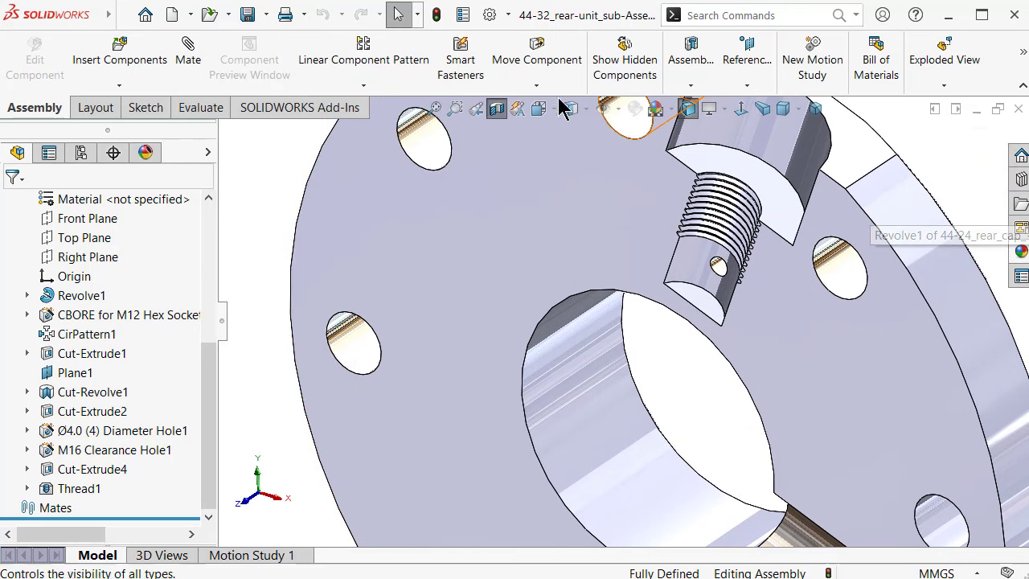
pyautogui.click(497, 110)
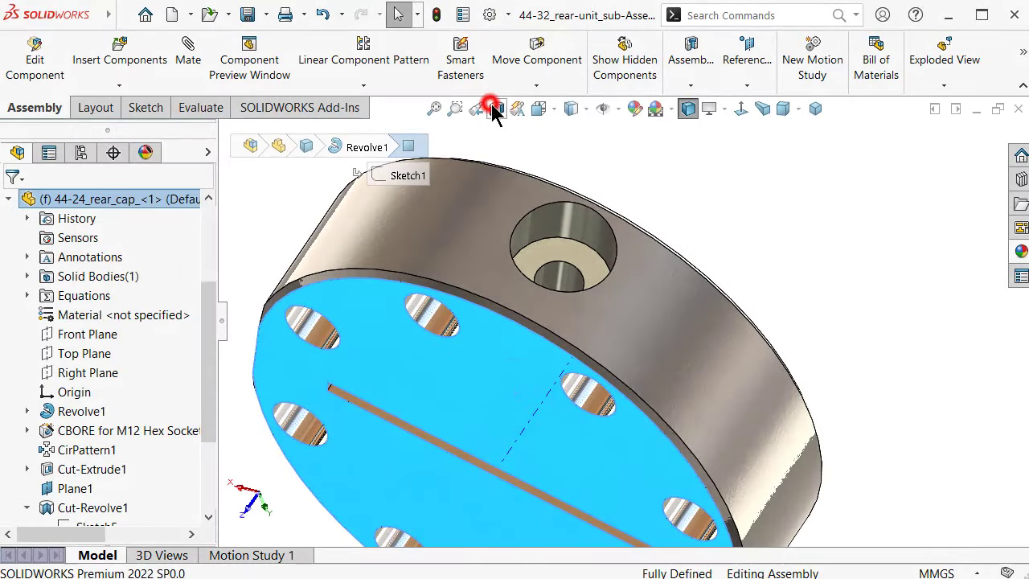
pyautogui.click(495, 109)
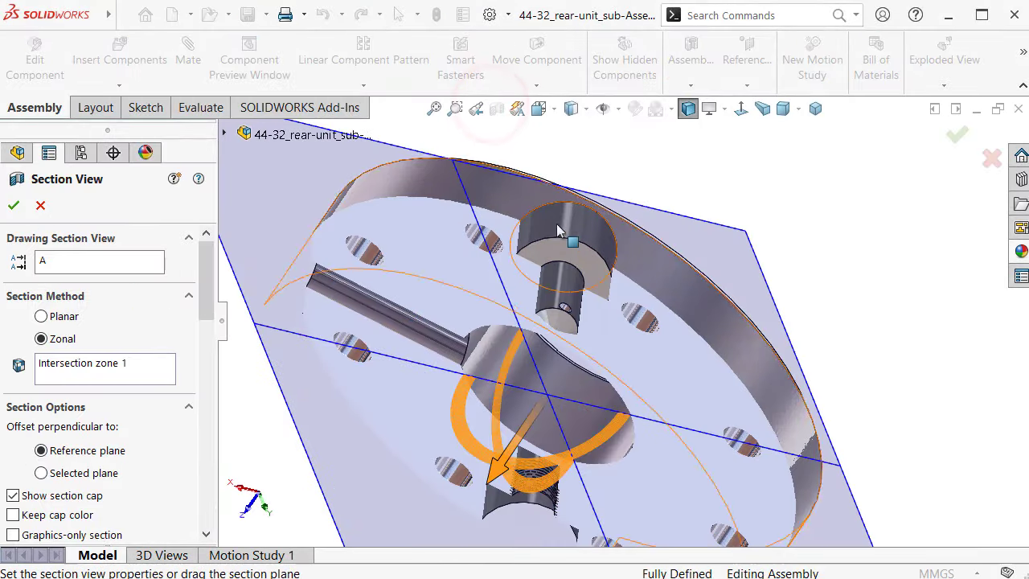
pyautogui.click(956, 140)
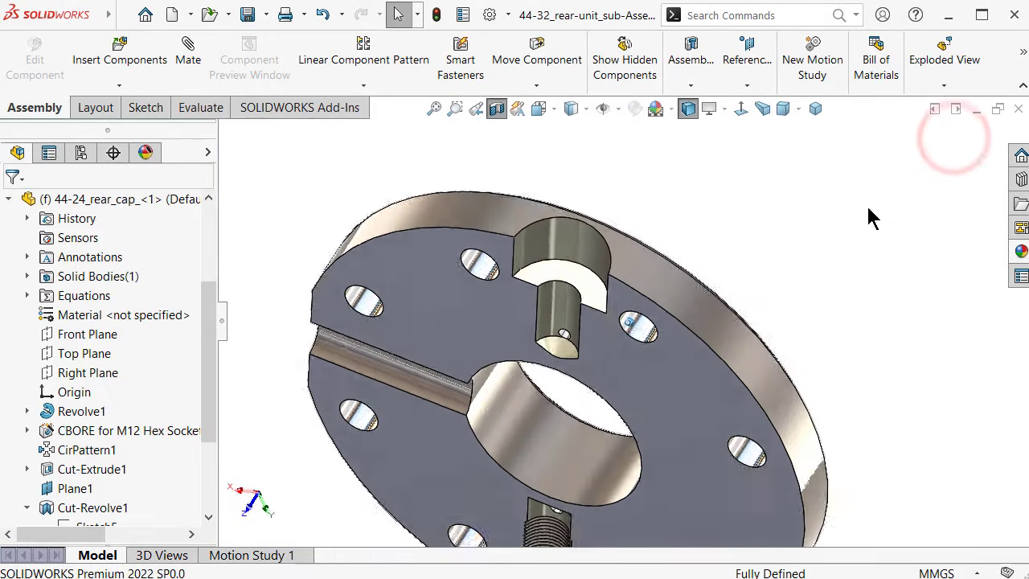
pyautogui.scroll(-5, 563, 362)
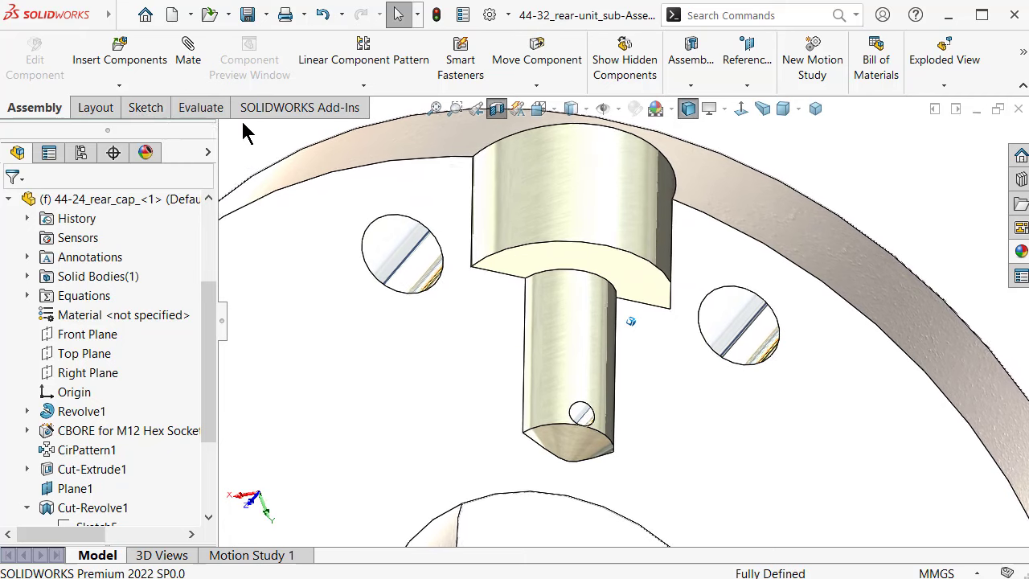
pyautogui.scroll(2, 905, 211)
pyautogui.scroll(2, 902, 197)
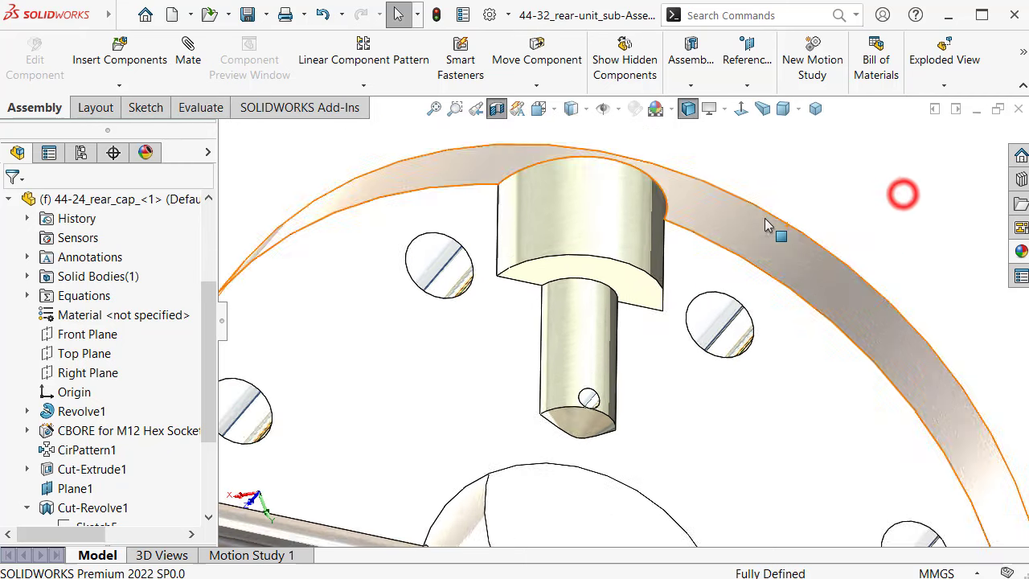
pyautogui.scroll(2, 198, 356)
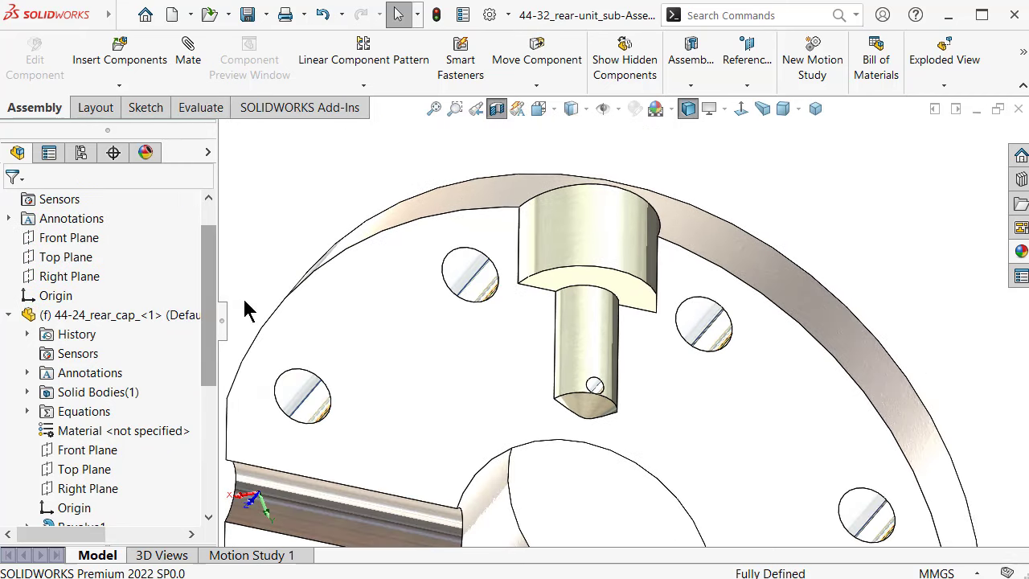
# Step: Select the rear cap and edit it again, orbiting around the threaded shaft
pyautogui.click(465, 202)
pyautogui.click(582, 109)
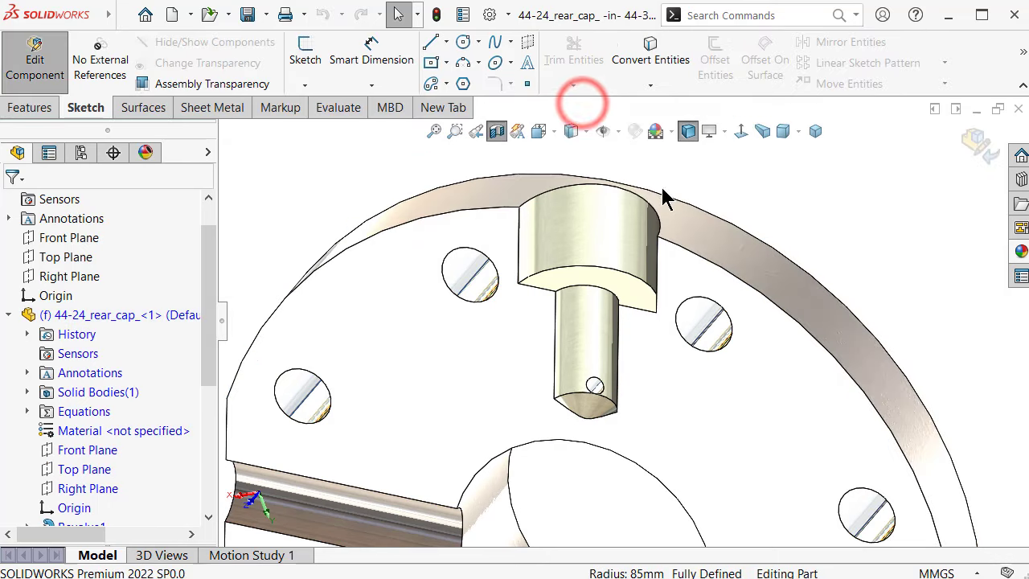
pyautogui.scroll(-1, 614, 360)
pyautogui.scroll(-3, 634, 335)
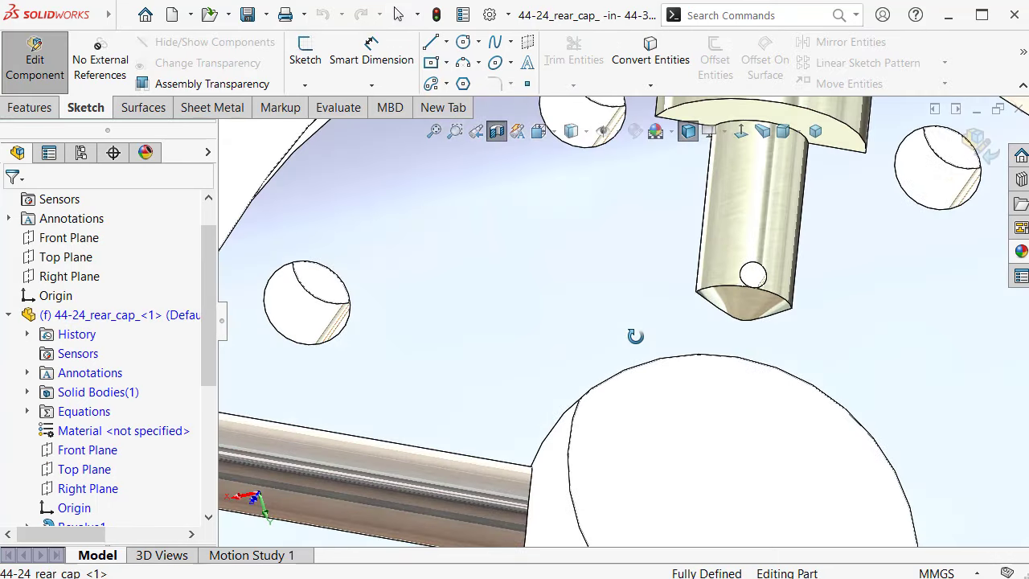
pyautogui.scroll(-2, 749, 349)
pyautogui.scroll(-2, 739, 262)
pyautogui.moveTo(740, 262)
pyautogui.mouseDown(button='middle')
pyautogui.moveTo(737, 248)
pyautogui.moveTo(733, 291)
pyautogui.mouseUp(button='middle')
pyautogui.scroll(2, 728, 278)
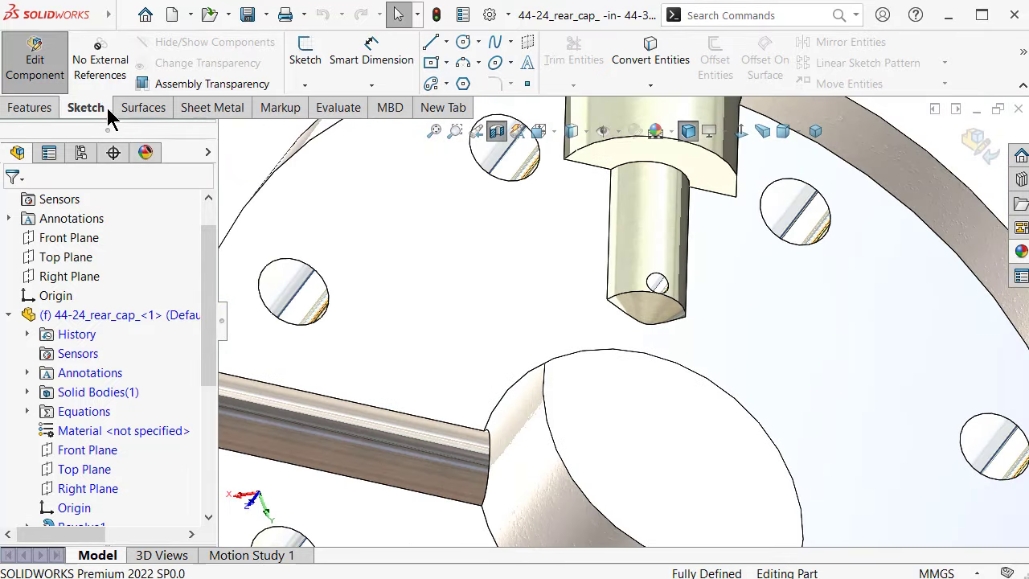
pyautogui.click(12, 110)
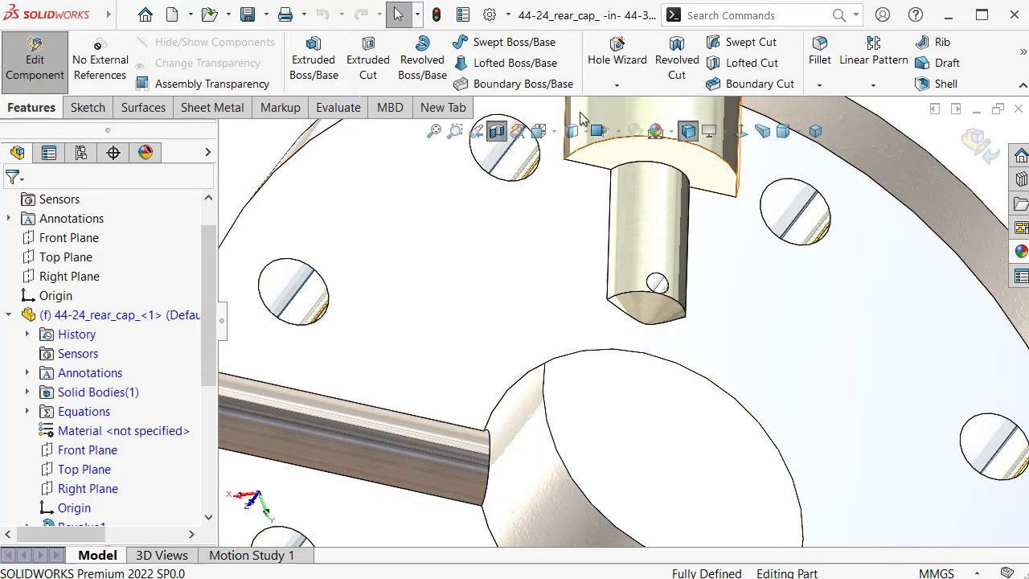
# Step: Start a new thread, pick its stop edge, and add a reversed 2 mm start offset
pyautogui.click(616, 85)
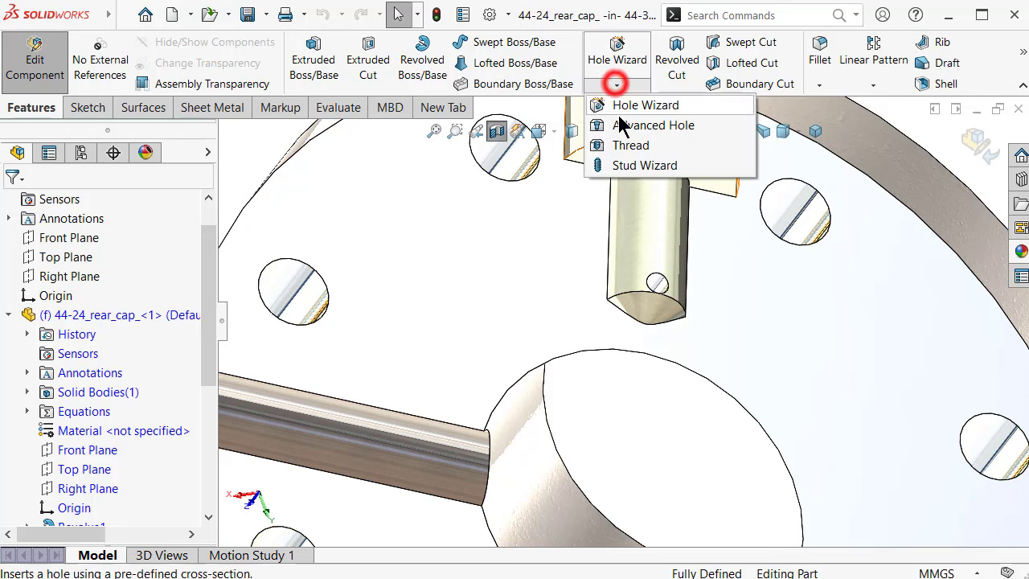
pyautogui.click(619, 140)
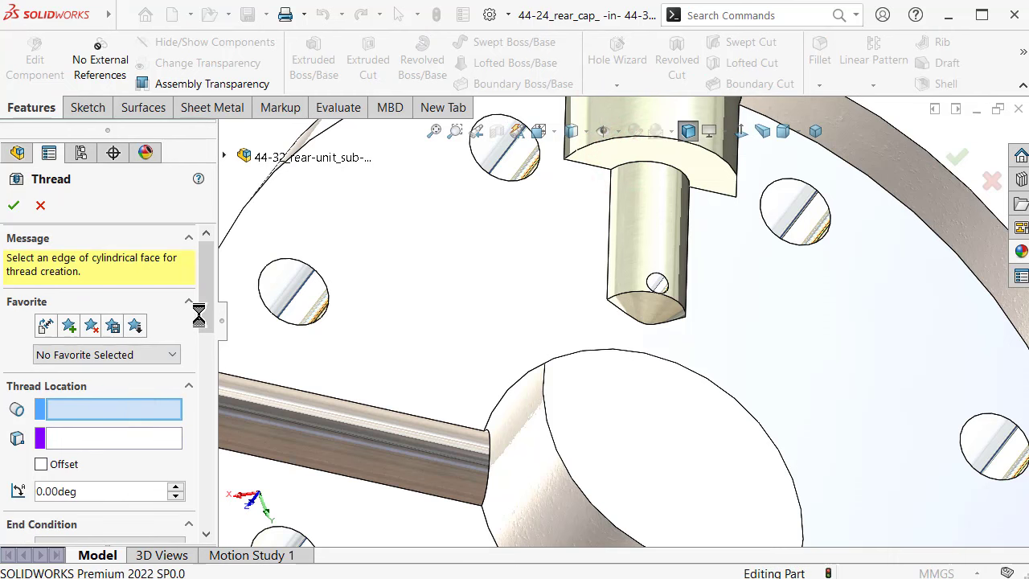
pyautogui.moveTo(208, 299); pyautogui.dragTo(207, 338)
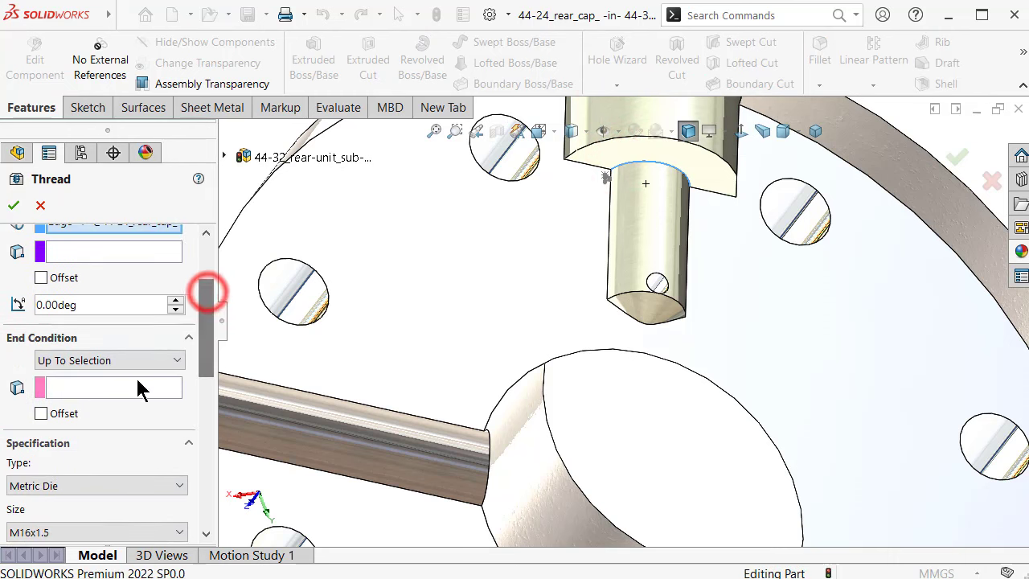
pyautogui.click(139, 389)
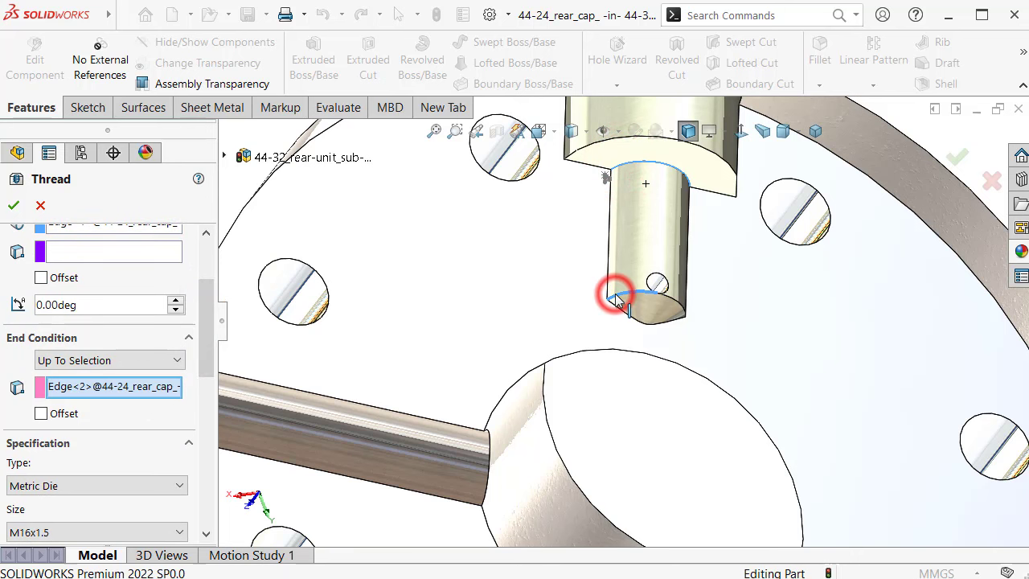
pyautogui.moveTo(207, 337); pyautogui.dragTo(207, 294)
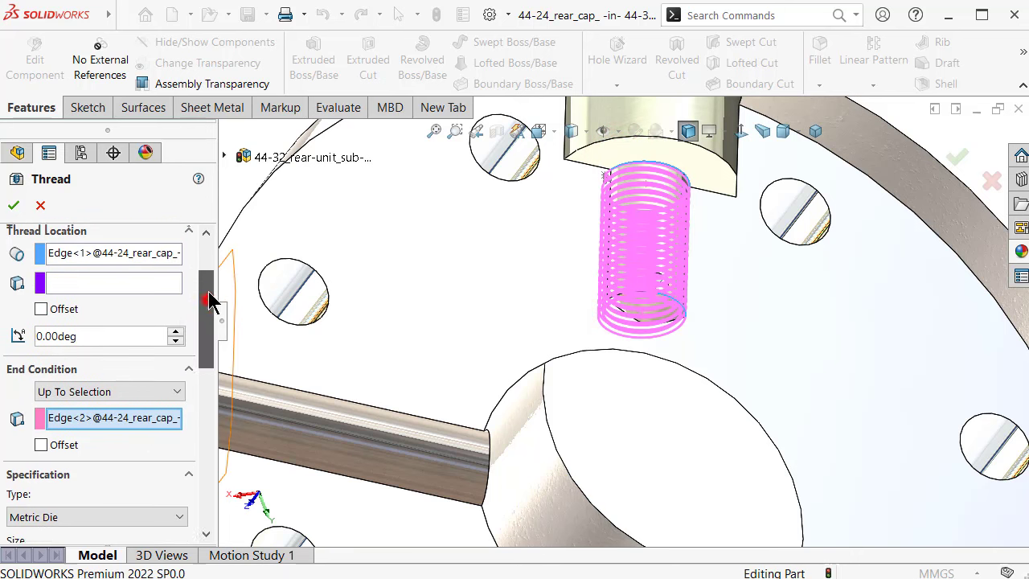
pyautogui.click(41, 324)
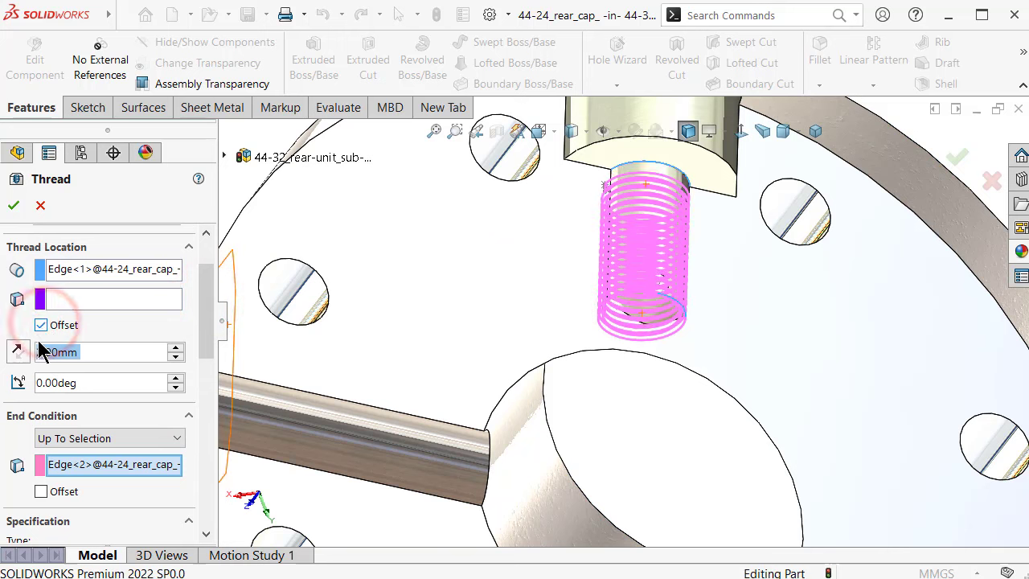
pyautogui.click(18, 348)
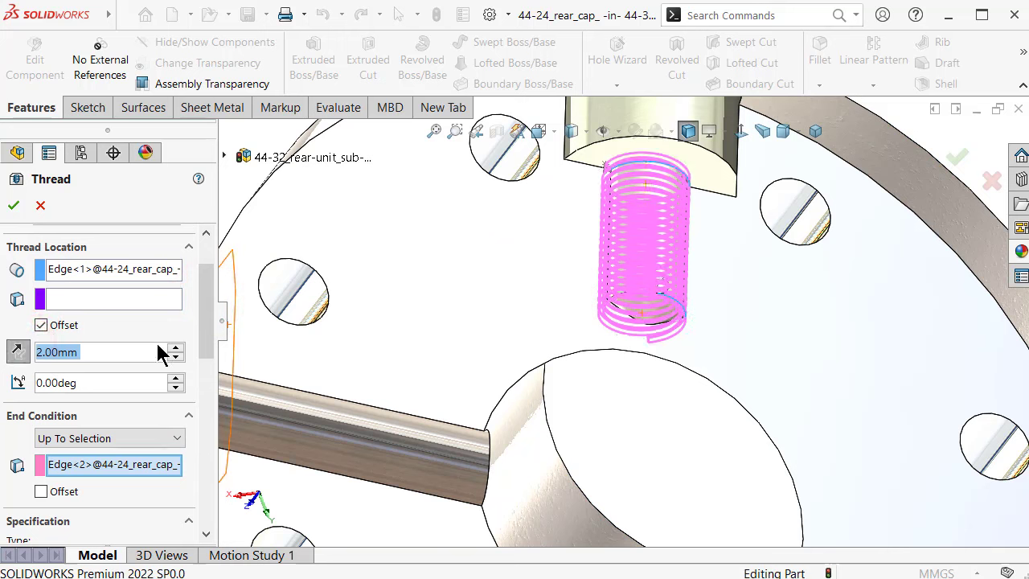
# Step: Offset the thread end 12 mm reversed, keep M16x1.5, and try a mirrored profile
pyautogui.moveTo(213, 329); pyautogui.dragTo(211, 376)
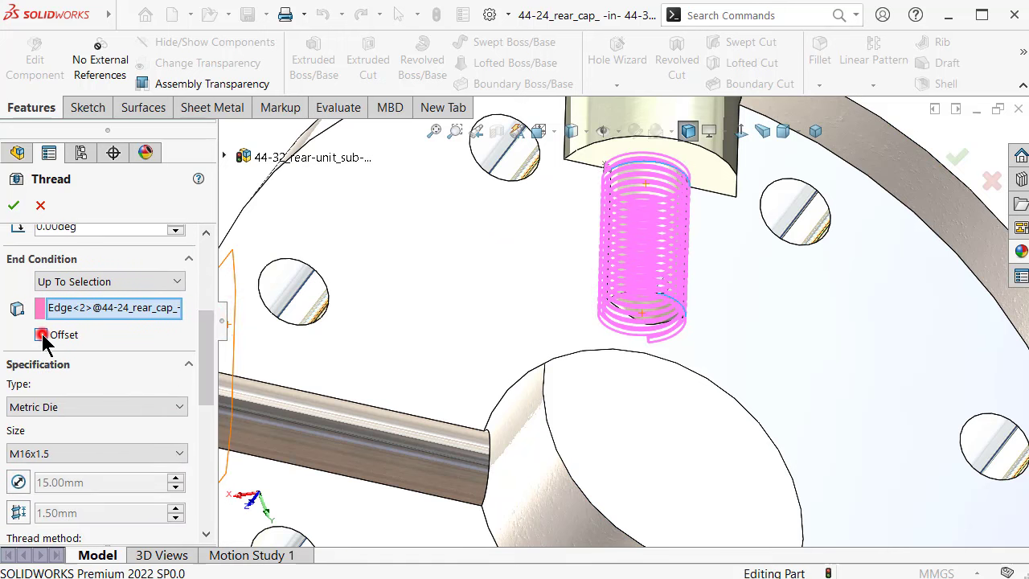
pyautogui.click(42, 336)
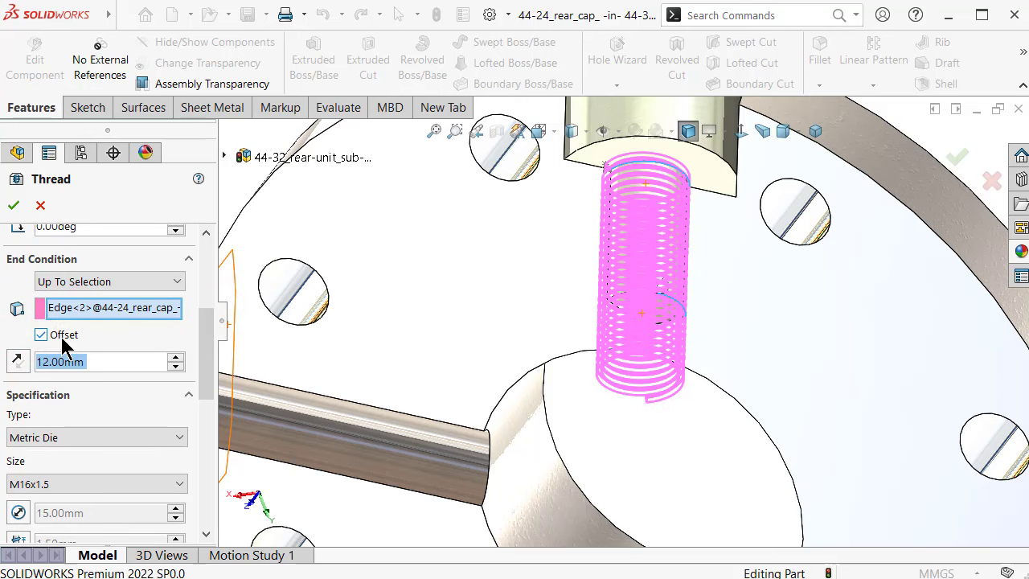
pyautogui.click(20, 361)
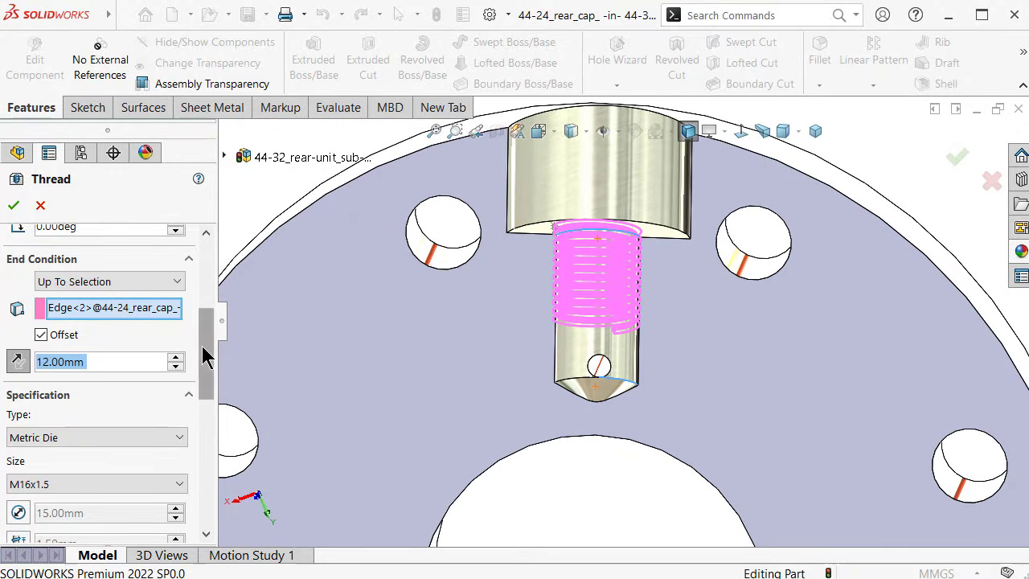
pyautogui.moveTo(203, 348); pyautogui.dragTo(201, 373)
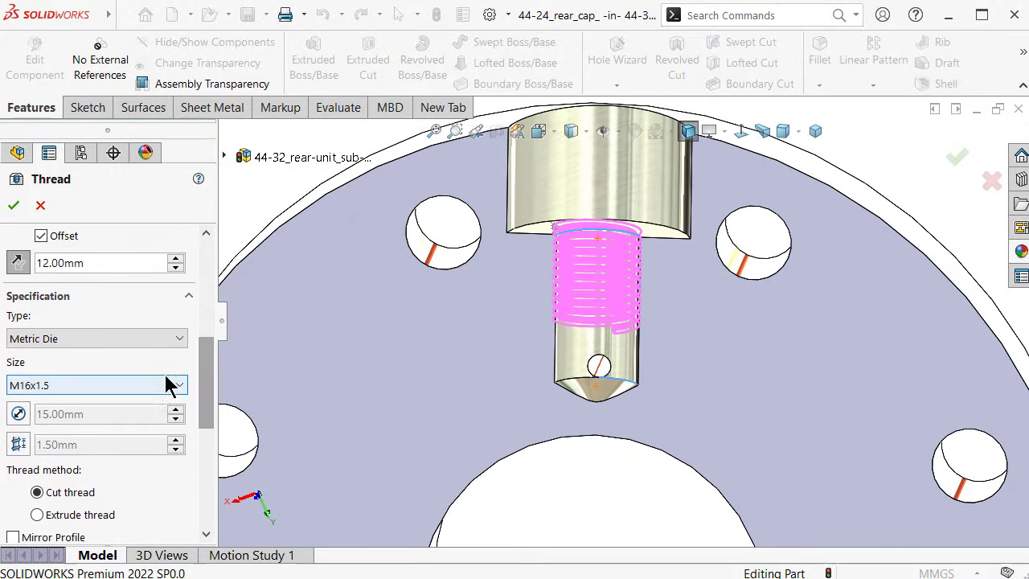
pyautogui.click(167, 388)
pyautogui.click(165, 378)
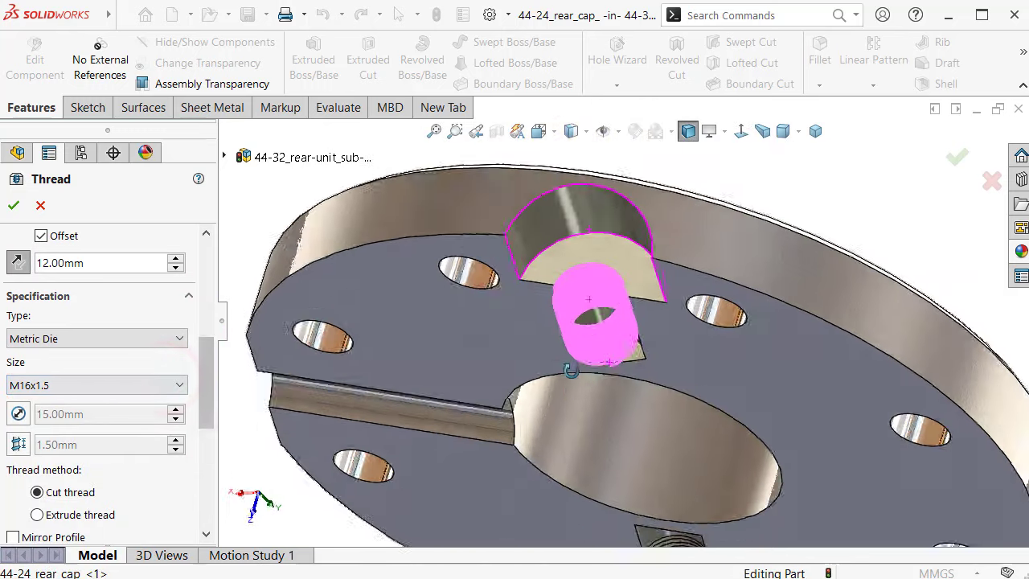
pyautogui.moveTo(570, 370); pyautogui.dragTo(582, 445, button='middle')
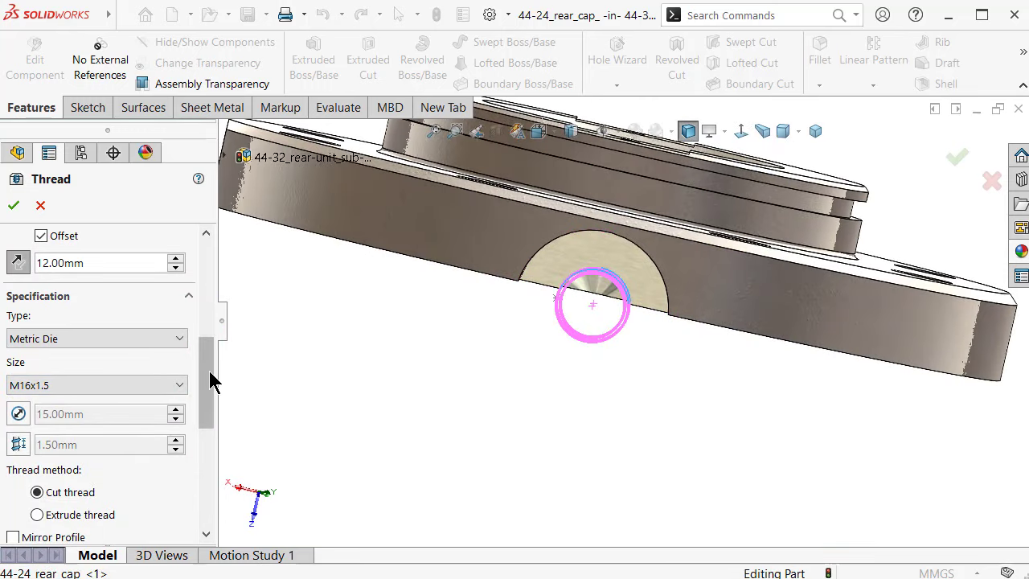
pyautogui.moveTo(209, 372); pyautogui.dragTo(201, 449)
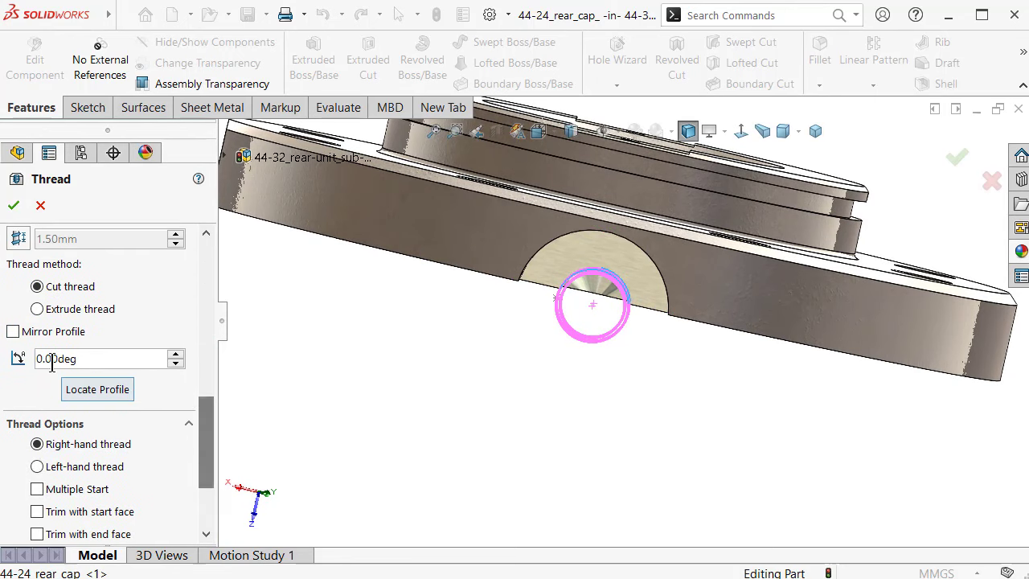
pyautogui.click(14, 332)
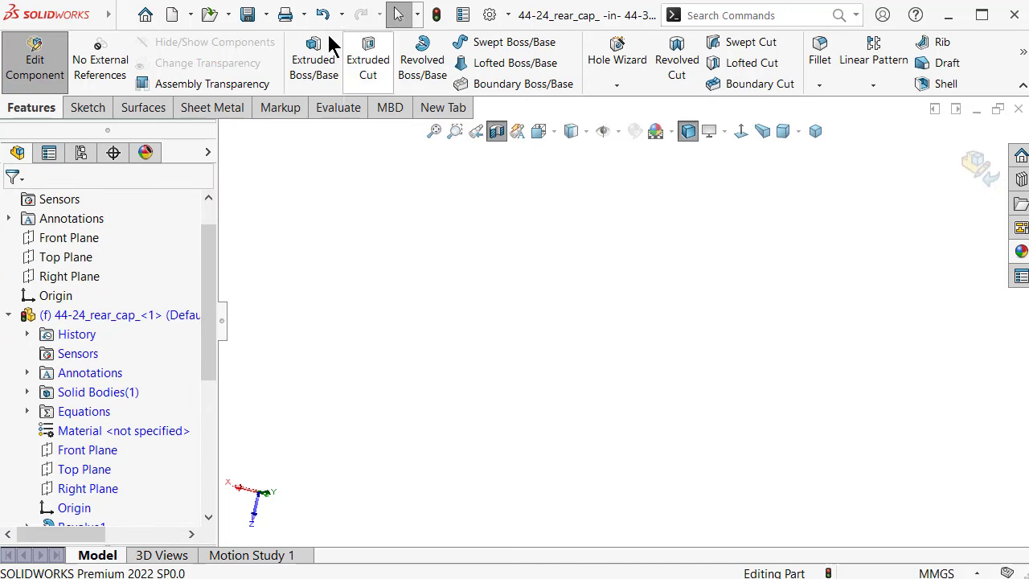
# Step: Rebuild and save the rear cap, then view the new thread nearly face-on
pyautogui.click(247, 18)
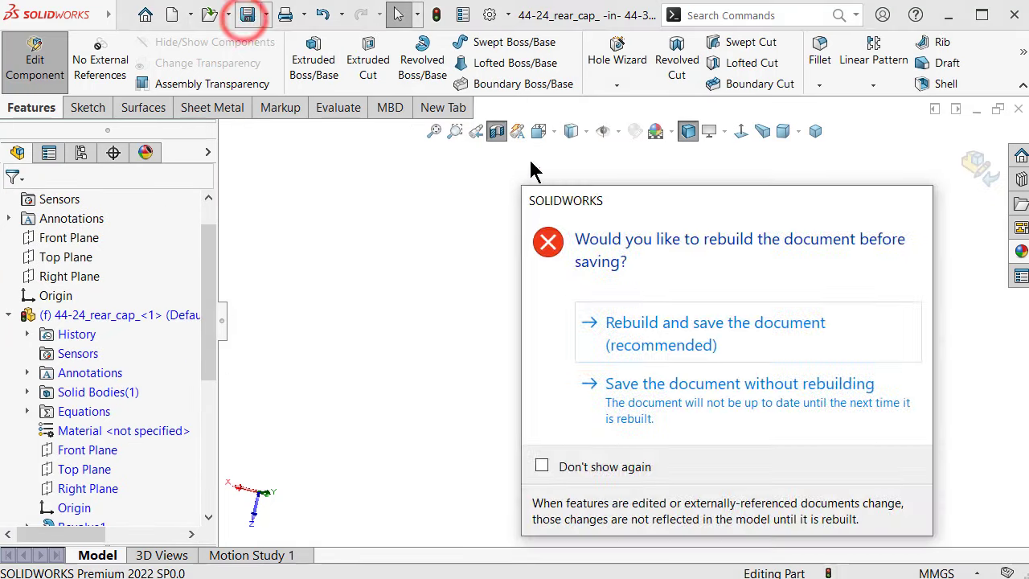
pyautogui.click(659, 331)
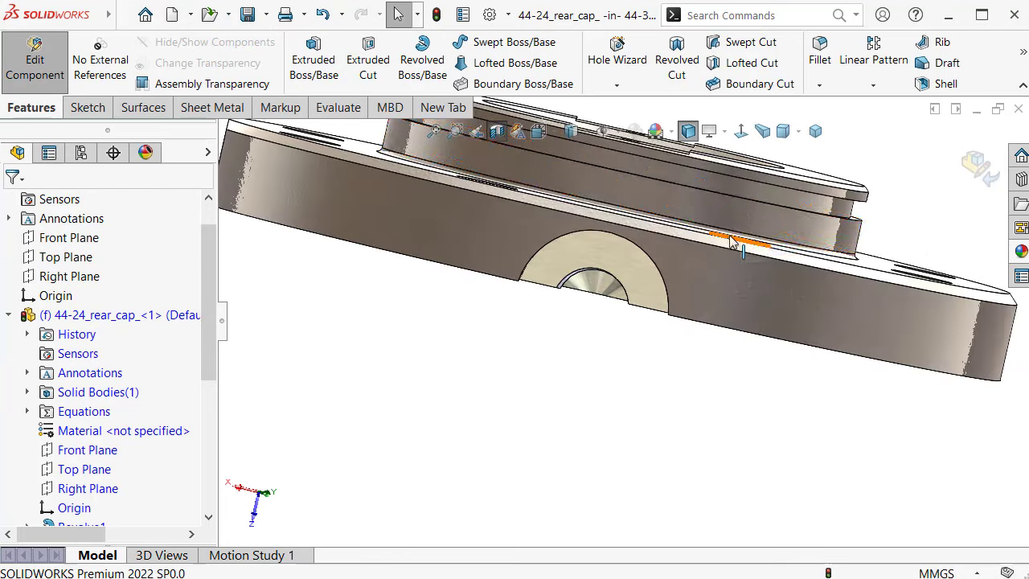
pyautogui.moveTo(732, 241); pyautogui.dragTo(719, 268, button='middle')
pyautogui.scroll(-3, 661, 362)
pyautogui.moveTo(652, 367)
pyautogui.mouseDown(button='middle')
pyautogui.moveTo(592, 390)
pyautogui.moveTo(587, 366)
pyautogui.mouseUp(button='middle')
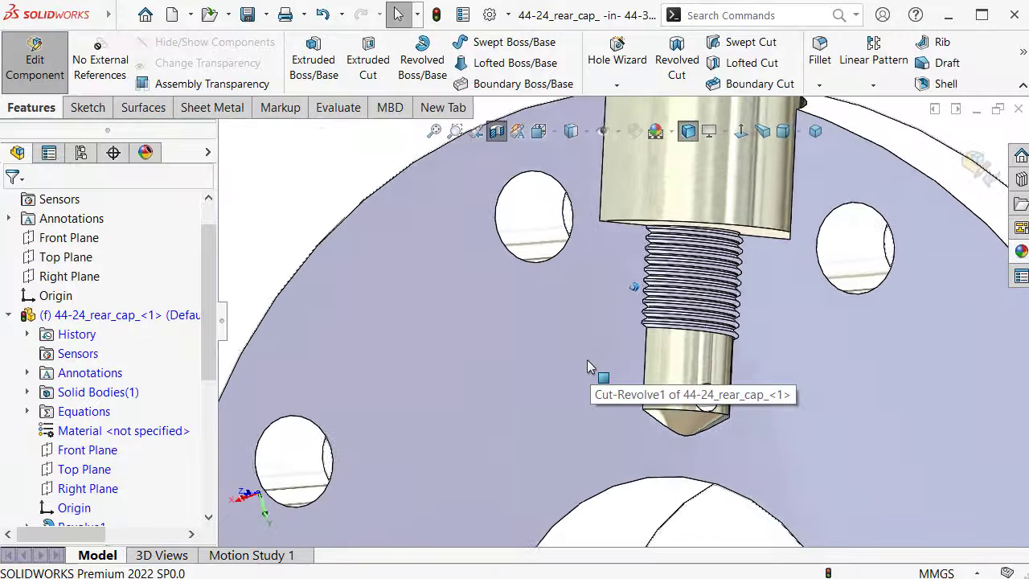
pyautogui.scroll(2, 587, 359)
pyautogui.scroll(3, 587, 360)
pyautogui.scroll(3, 590, 377)
pyautogui.scroll(2, 616, 448)
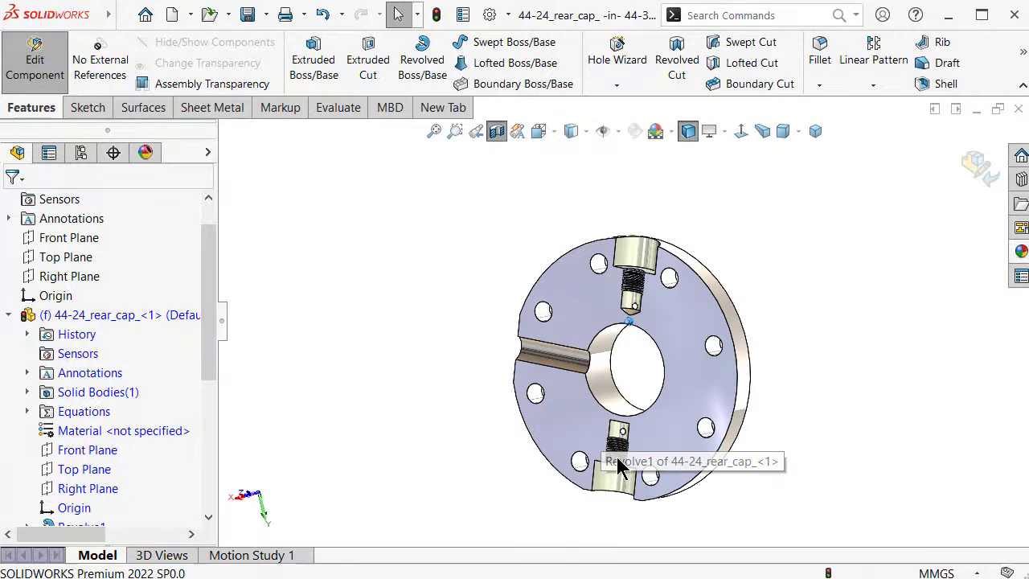
pyautogui.moveTo(619, 466)
pyautogui.mouseDown(button='middle')
pyautogui.moveTo(638, 422)
pyautogui.moveTo(647, 305)
pyautogui.moveTo(625, 369)
pyautogui.mouseUp(button='middle')
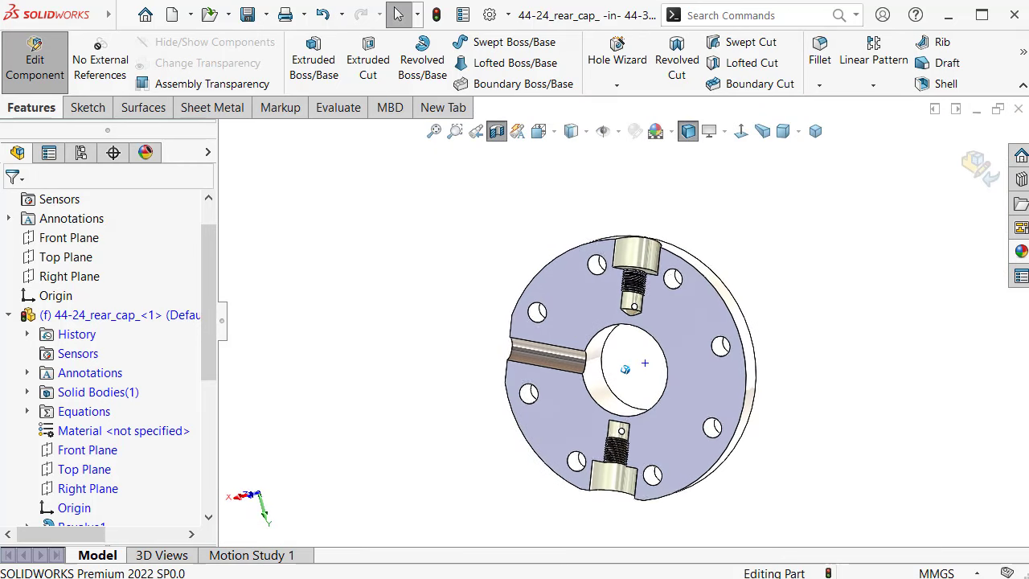
pyautogui.scroll(-3, 774, 198)
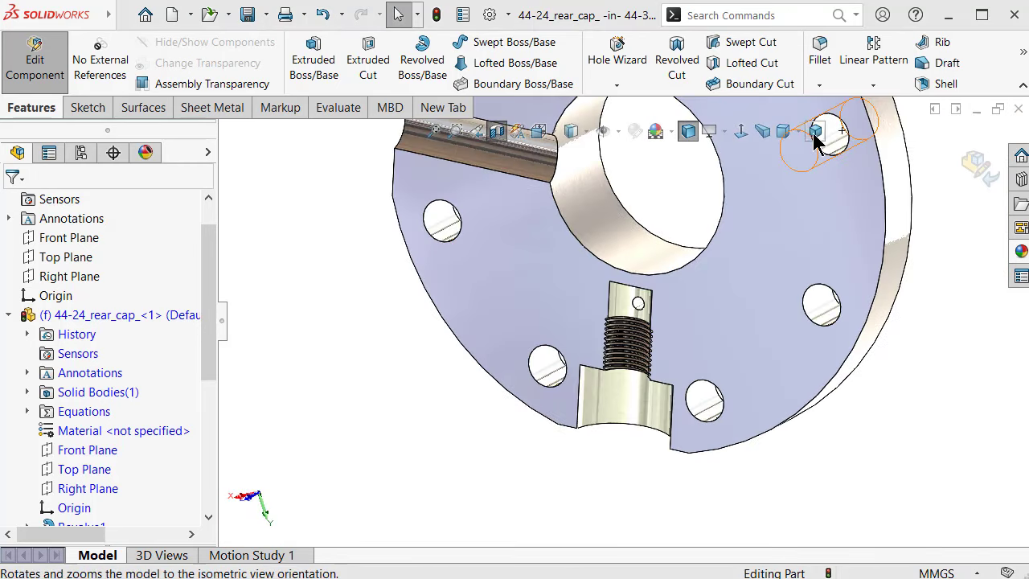
# Step: Return to isometric, turn off the section view, and select the rear cap's flange face
pyautogui.click(814, 133)
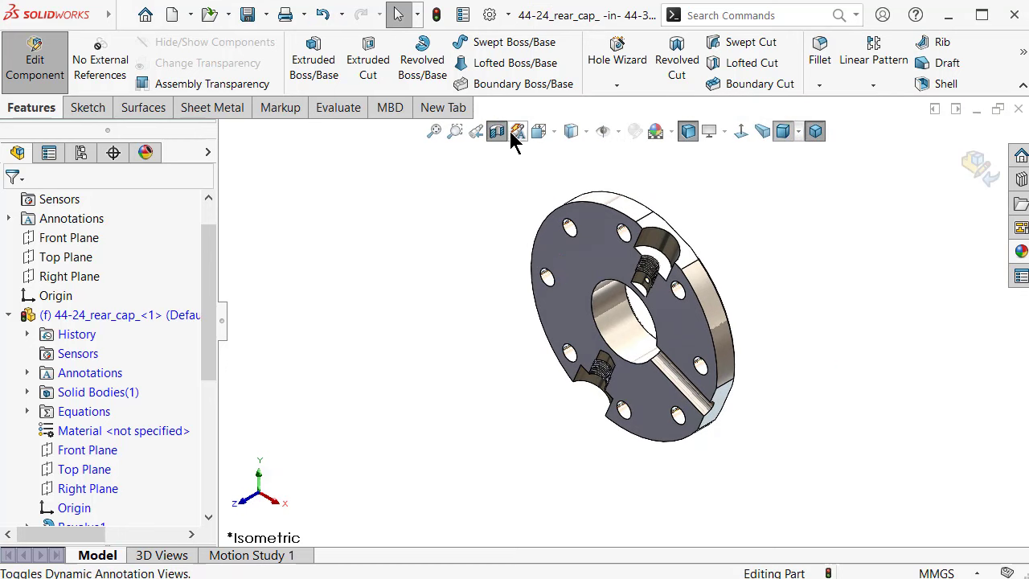
pyautogui.click(498, 131)
pyautogui.moveTo(719, 292); pyautogui.dragTo(709, 281, button='middle')
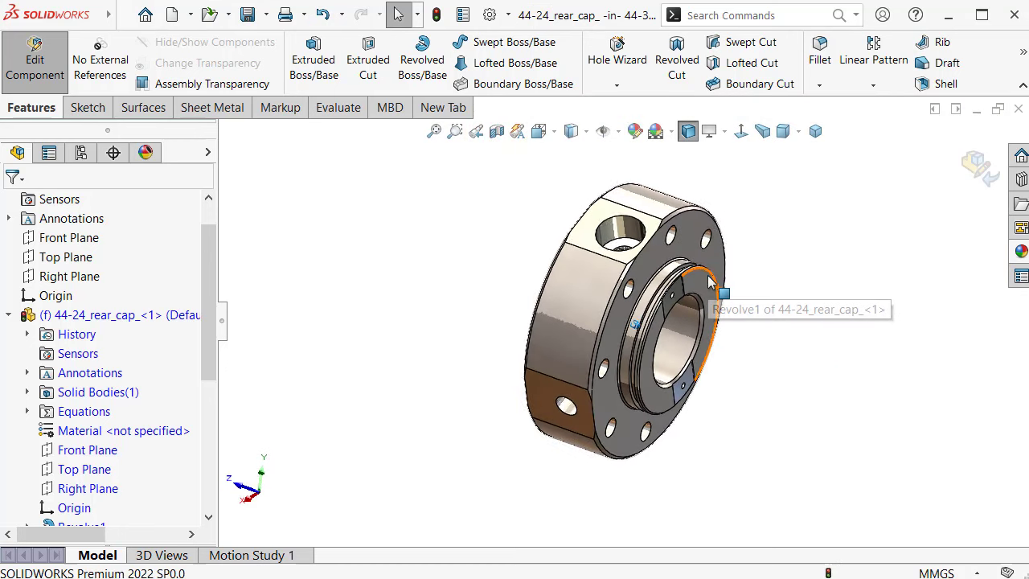
pyautogui.moveTo(682, 240); pyautogui.dragTo(696, 226, button='middle')
pyautogui.click(696, 227)
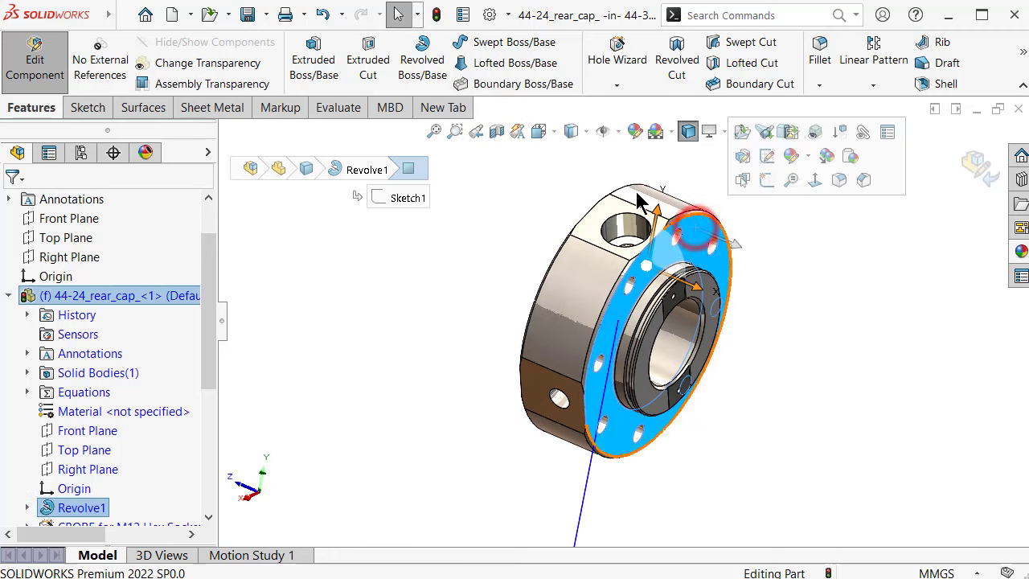
pyautogui.click(497, 133)
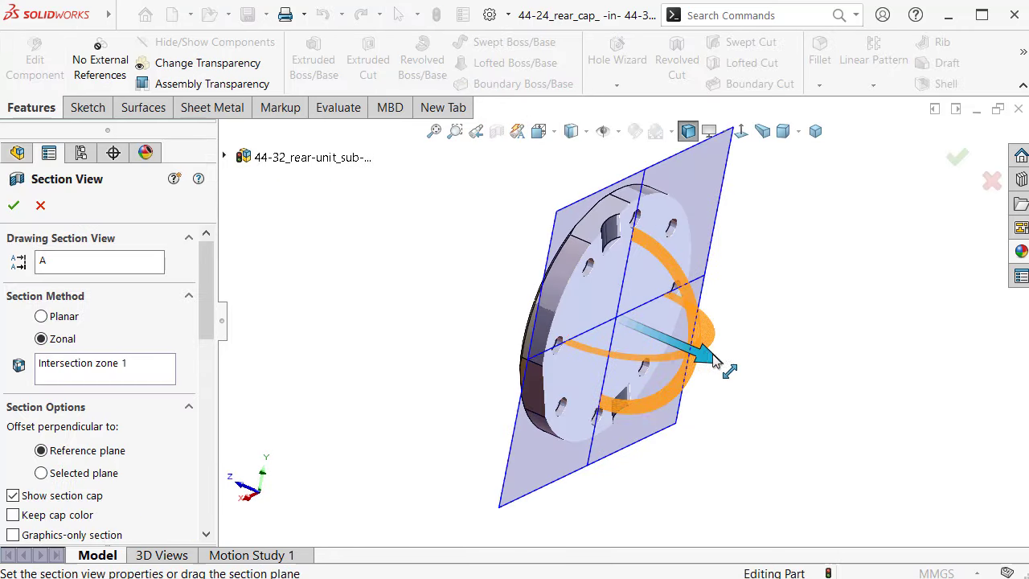
pyautogui.moveTo(712, 360); pyautogui.dragTo(720, 360)
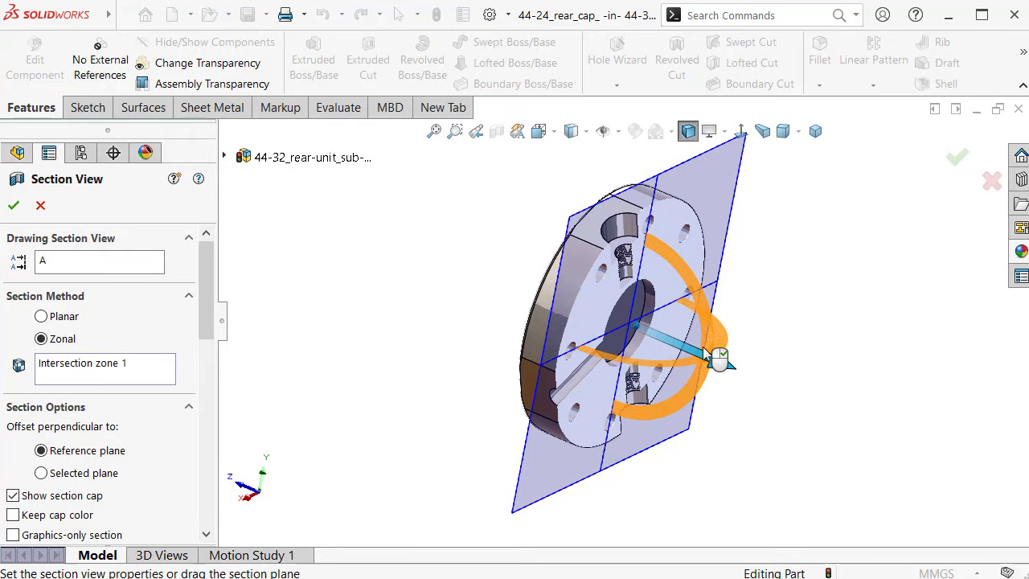
pyautogui.scroll(-3, 651, 342)
pyautogui.moveTo(651, 342)
pyautogui.mouseDown(button='middle')
pyautogui.moveTo(615, 306)
pyautogui.moveTo(563, 299)
pyautogui.moveTo(608, 294)
pyautogui.moveTo(629, 238)
pyautogui.moveTo(607, 283)
pyautogui.mouseUp(button='middle')
pyautogui.click(591, 358)
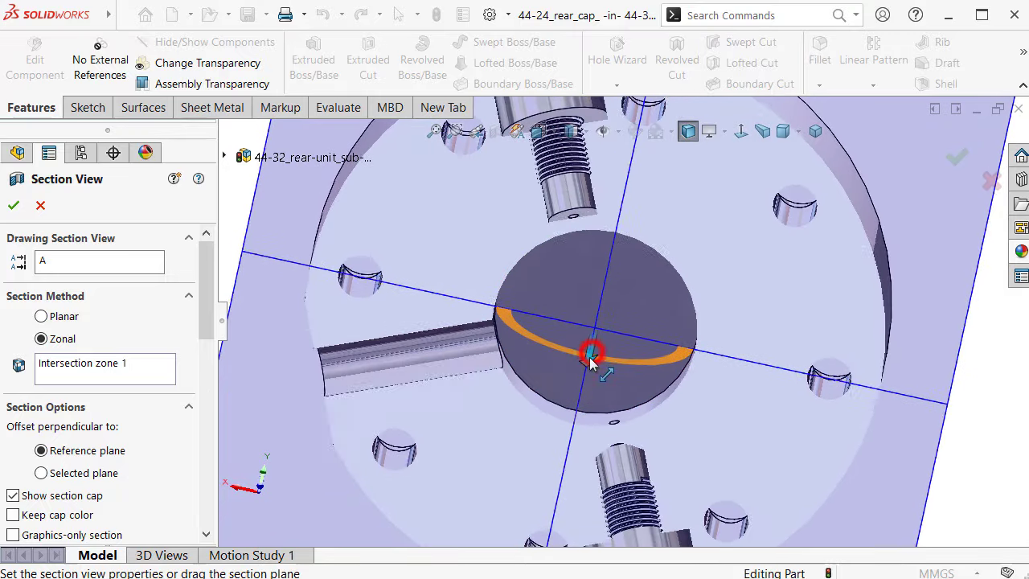
pyautogui.moveTo(589, 357); pyautogui.dragTo(586, 366)
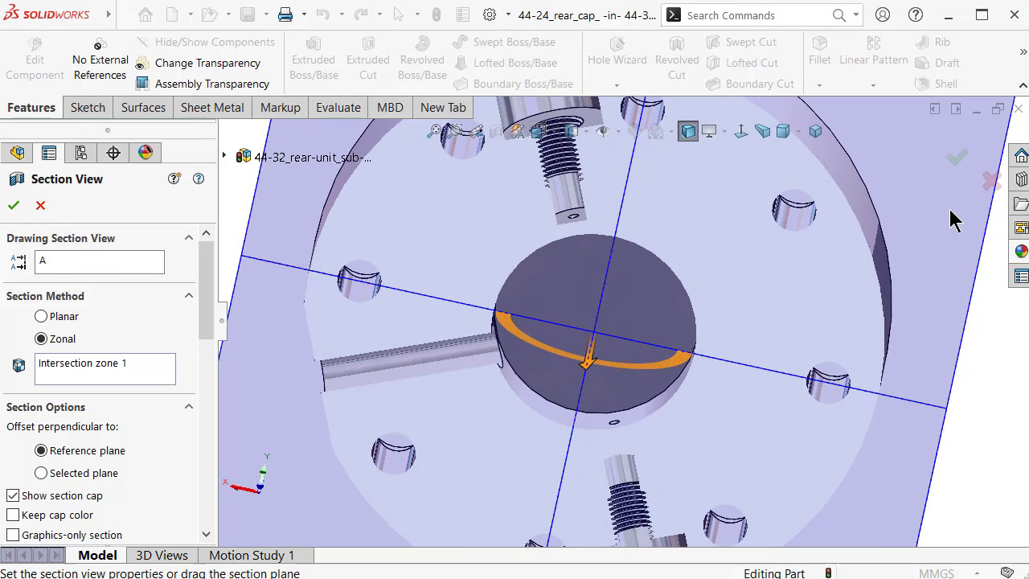
pyautogui.click(991, 180)
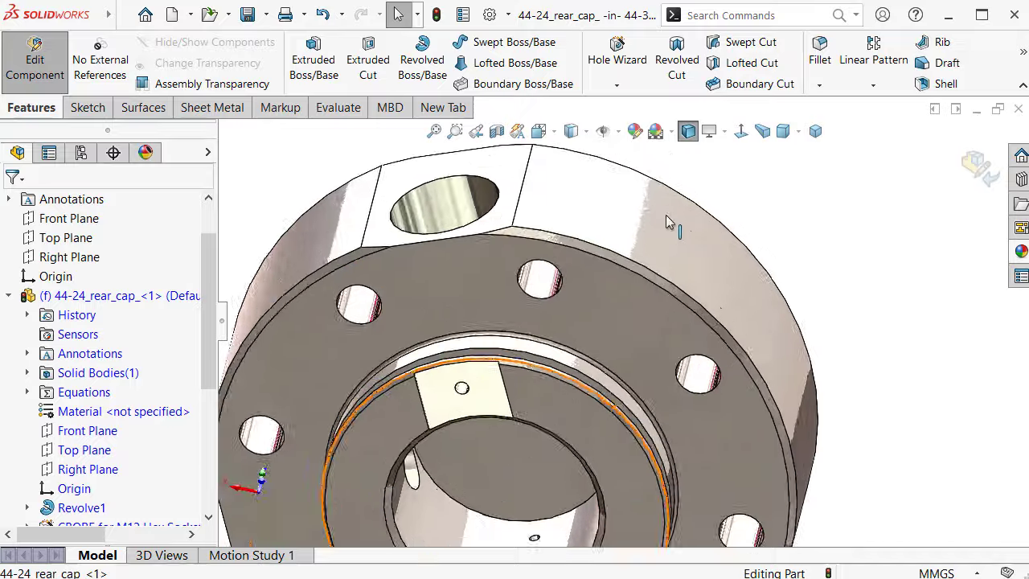
# Step: Start a new sketch on the Thread1 profile face of the hole
pyautogui.moveTo(667, 222)
pyautogui.mouseDown(button='middle')
pyautogui.moveTo(684, 211)
pyautogui.moveTo(391, 266)
pyautogui.moveTo(394, 395)
pyautogui.moveTo(406, 426)
pyautogui.mouseUp(button='middle')
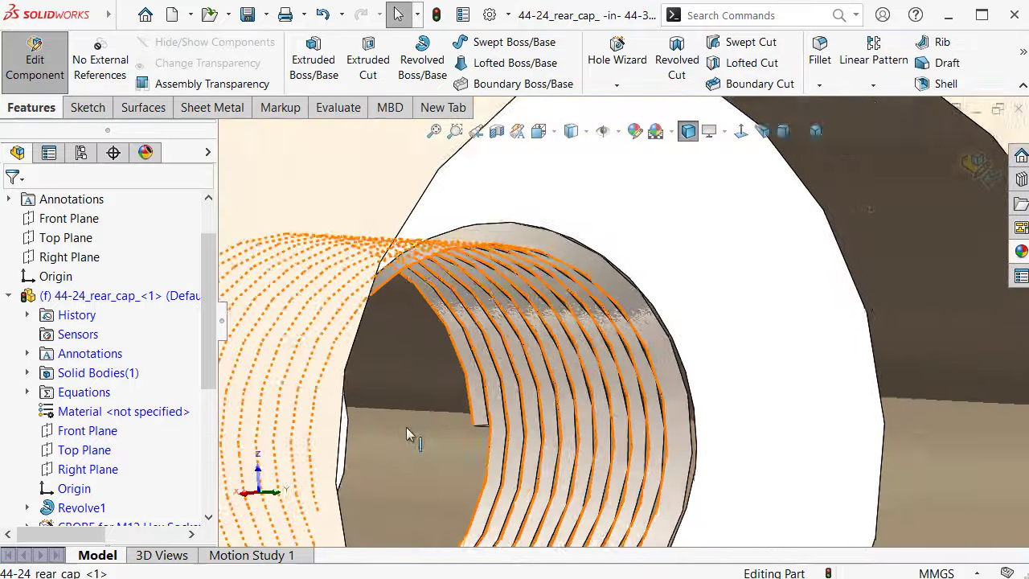
pyautogui.scroll(-5, 406, 427)
pyautogui.scroll(-2, 526, 382)
pyautogui.scroll(-2, 534, 382)
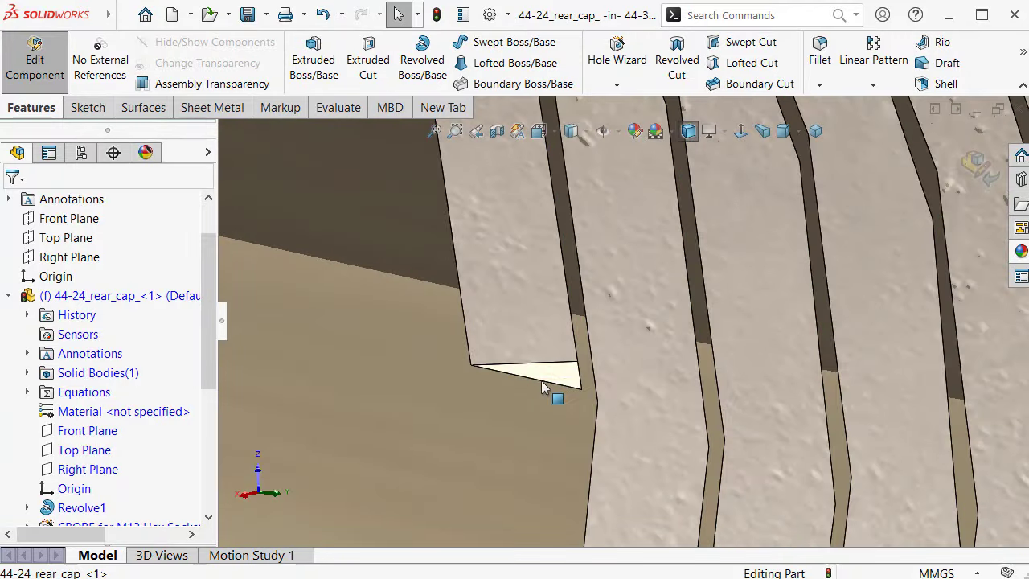
pyautogui.click(548, 373)
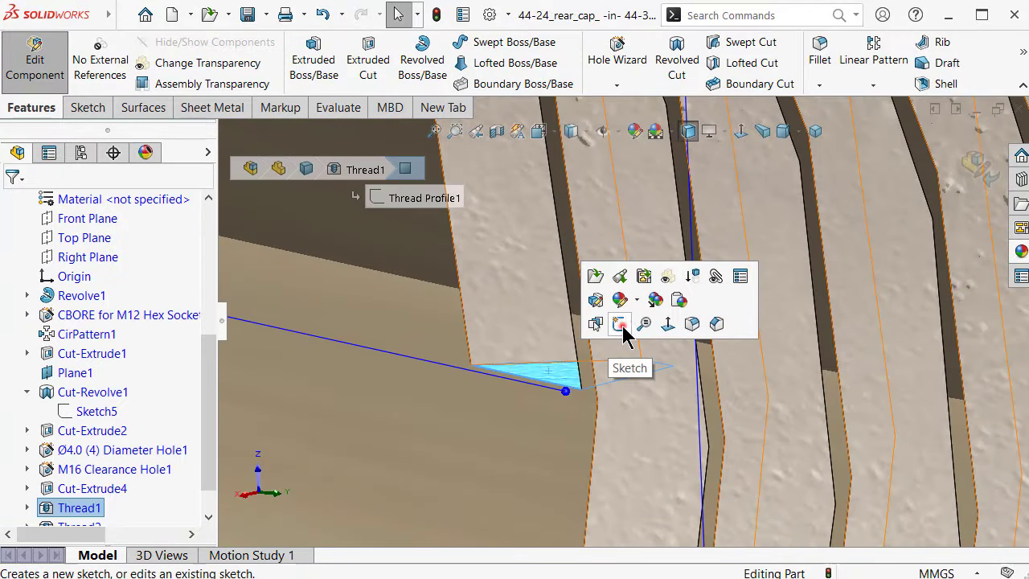
pyautogui.click(622, 327)
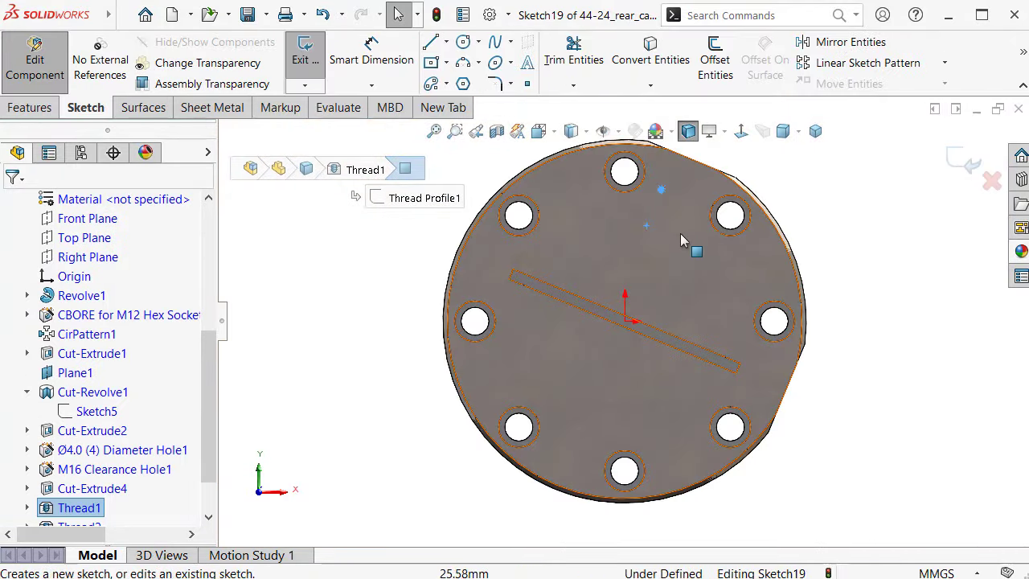
# Step: Convert the thread profile's edges into the sketch with Convert Entities
pyautogui.scroll(-3, 718, 163)
pyautogui.scroll(-2, 684, 217)
pyautogui.scroll(-2, 721, 193)
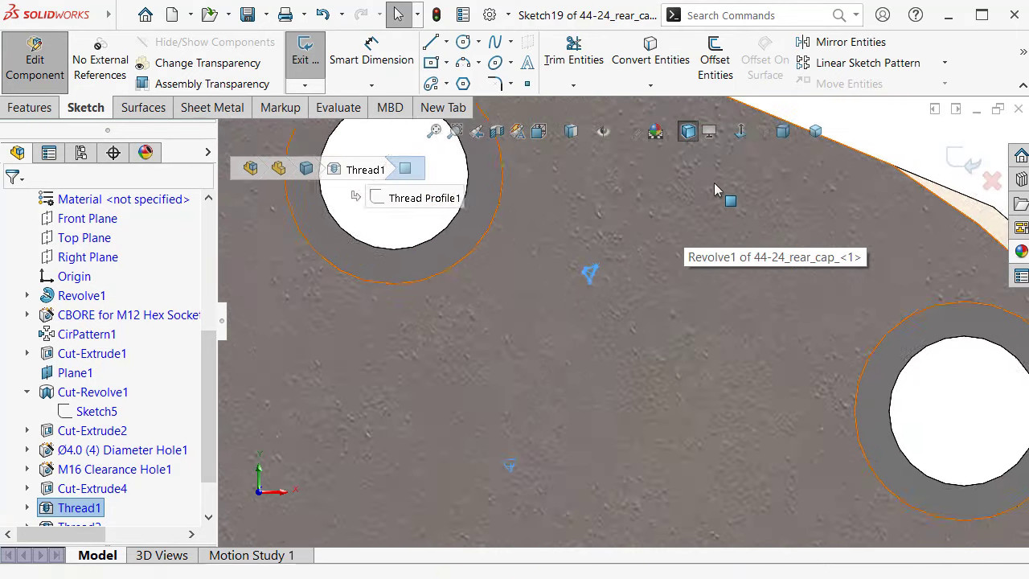
pyautogui.moveTo(745, 186); pyautogui.dragTo(748, 208, button='middle')
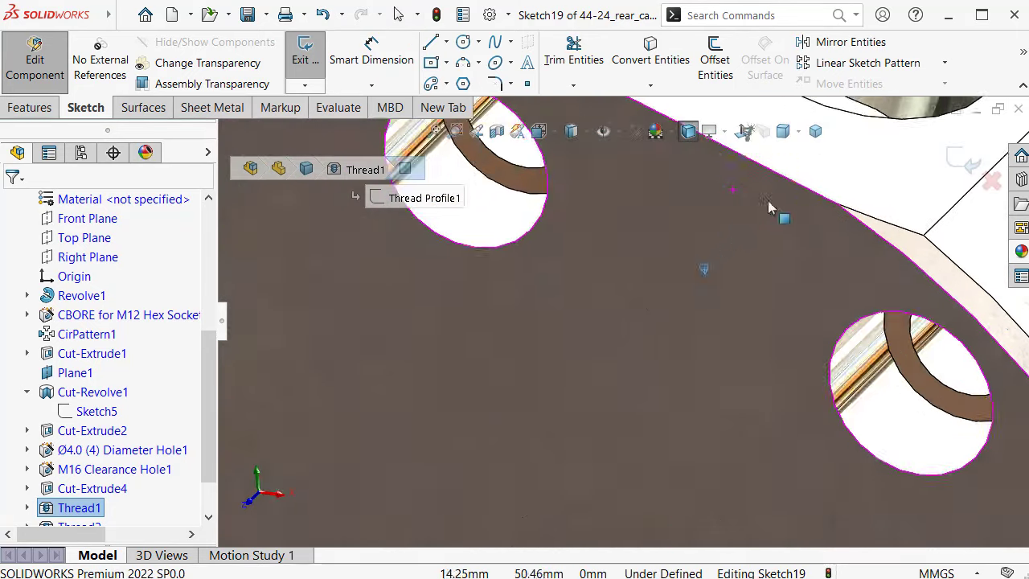
pyautogui.scroll(-2, 705, 227)
pyautogui.scroll(-3, 700, 229)
pyautogui.scroll(-3, 699, 231)
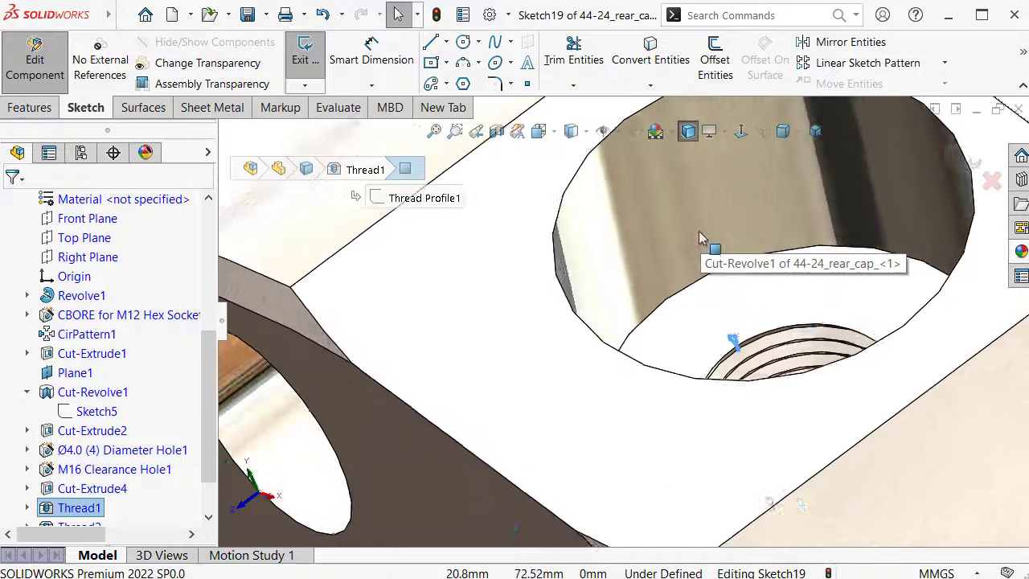
pyautogui.scroll(-2, 791, 381)
pyautogui.moveTo(790, 381)
pyautogui.mouseDown(button='middle')
pyautogui.moveTo(731, 440)
pyautogui.moveTo(655, 483)
pyautogui.mouseUp(button='middle')
pyautogui.scroll(-2, 635, 492)
pyautogui.scroll(-2, 599, 490)
pyautogui.scroll(-2, 555, 488)
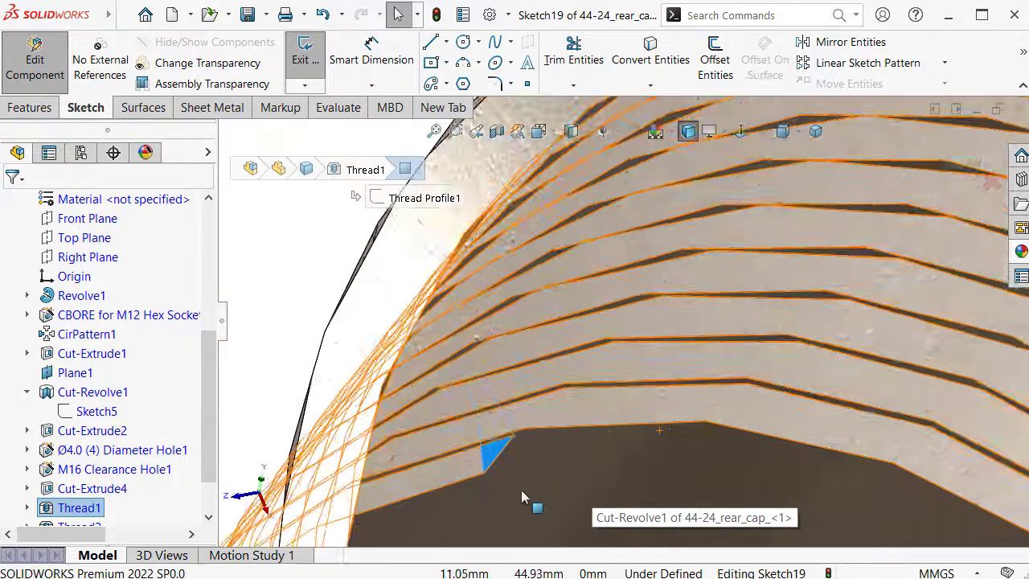
pyautogui.scroll(-2, 514, 450)
pyautogui.scroll(-2, 514, 445)
pyautogui.scroll(-2, 516, 447)
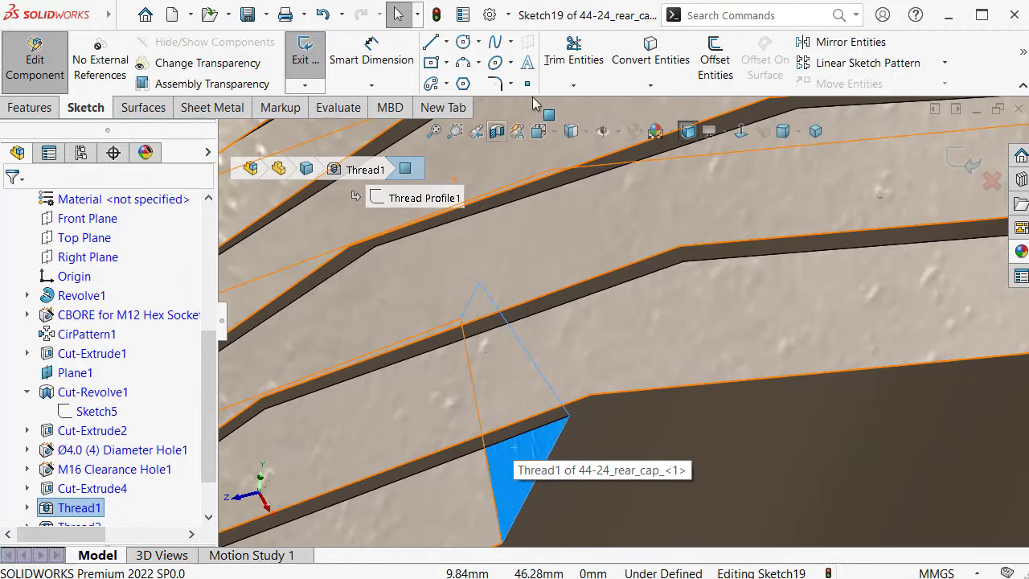
pyautogui.click(653, 46)
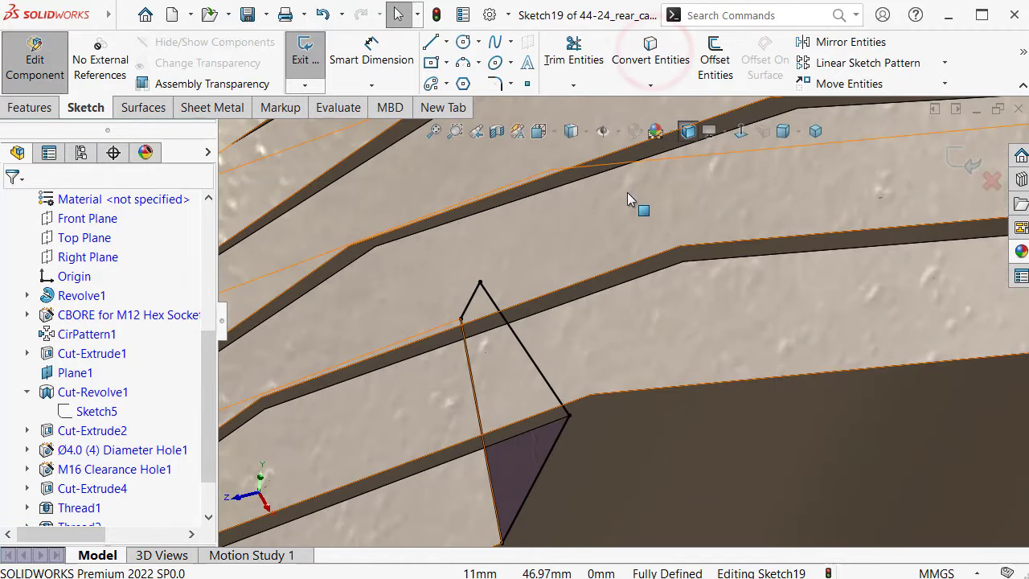
# Step: Revolve-cut Sketch19 360° about Line16 to trim the threaded bore's entrance
pyautogui.click(31, 108)
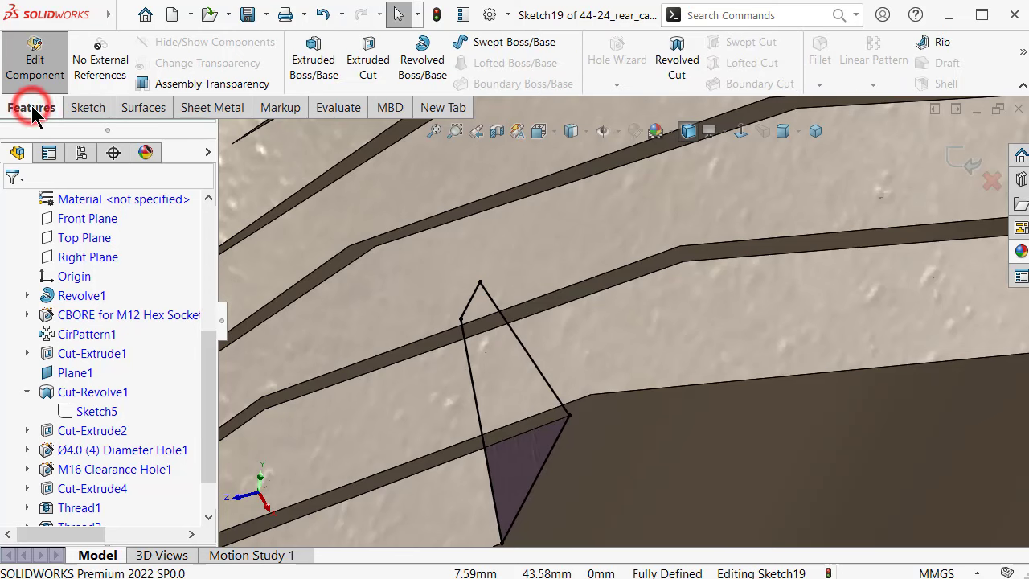
pyautogui.click(560, 443)
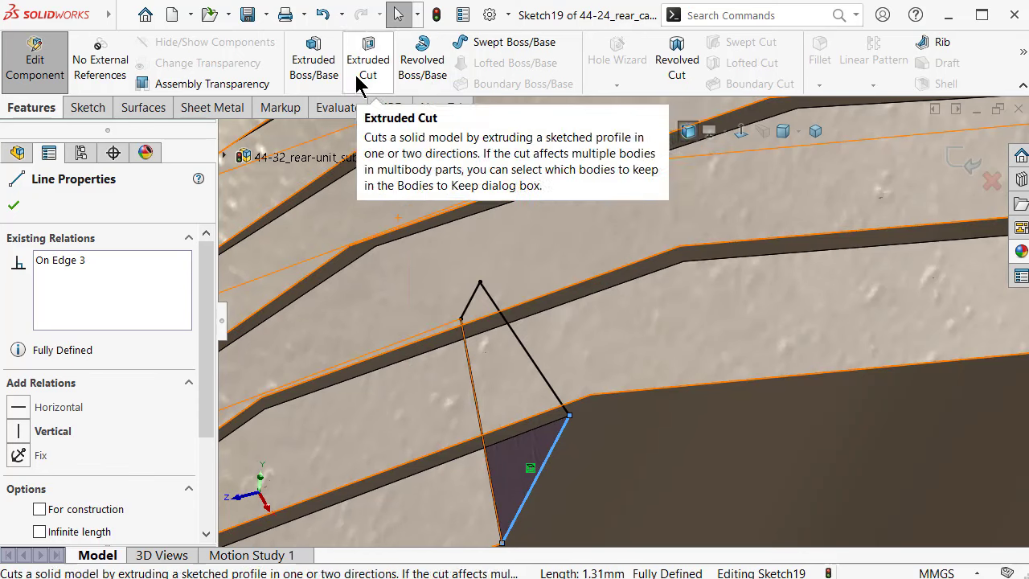
pyautogui.click(666, 66)
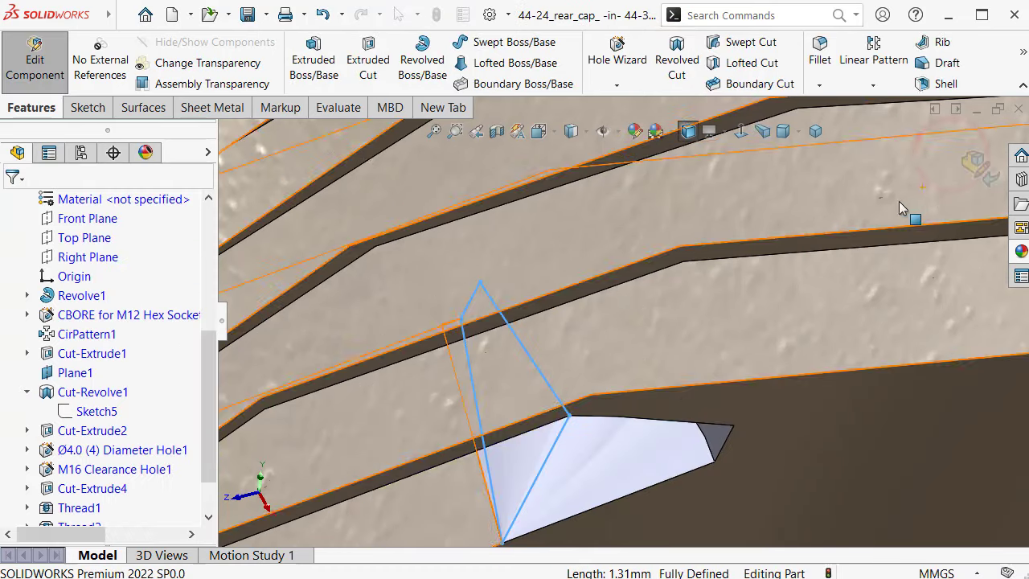
pyautogui.moveTo(689, 349)
pyautogui.mouseDown(button='middle')
pyautogui.moveTo(651, 373)
pyautogui.moveTo(724, 224)
pyautogui.moveTo(716, 226)
pyautogui.moveTo(828, 240)
pyautogui.mouseUp(button='middle')
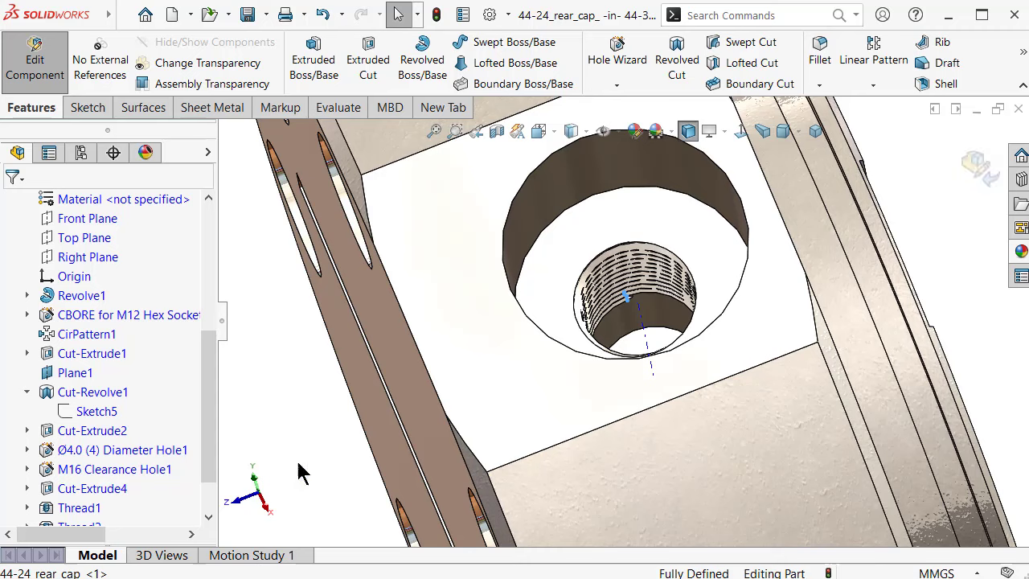
pyautogui.moveTo(211, 424); pyautogui.dragTo(210, 460)
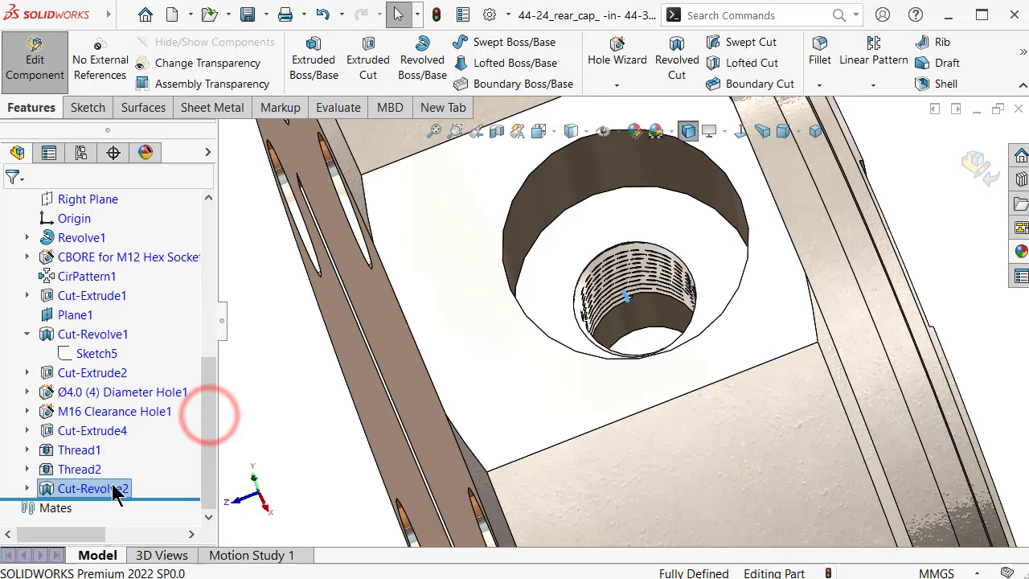
pyautogui.click(1022, 253)
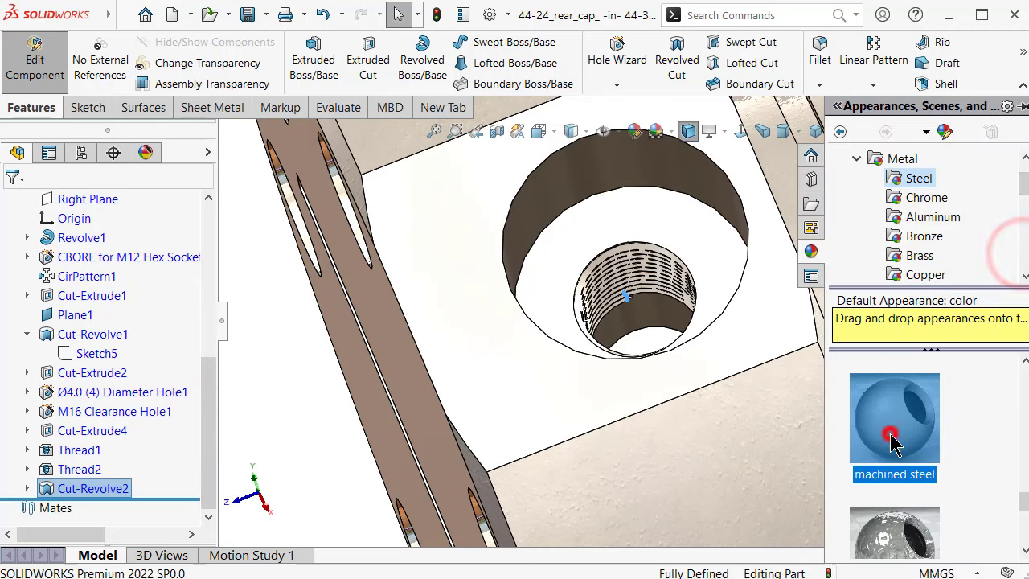
pyautogui.scroll(-3, 600, 307)
pyautogui.scroll(-3, 574, 298)
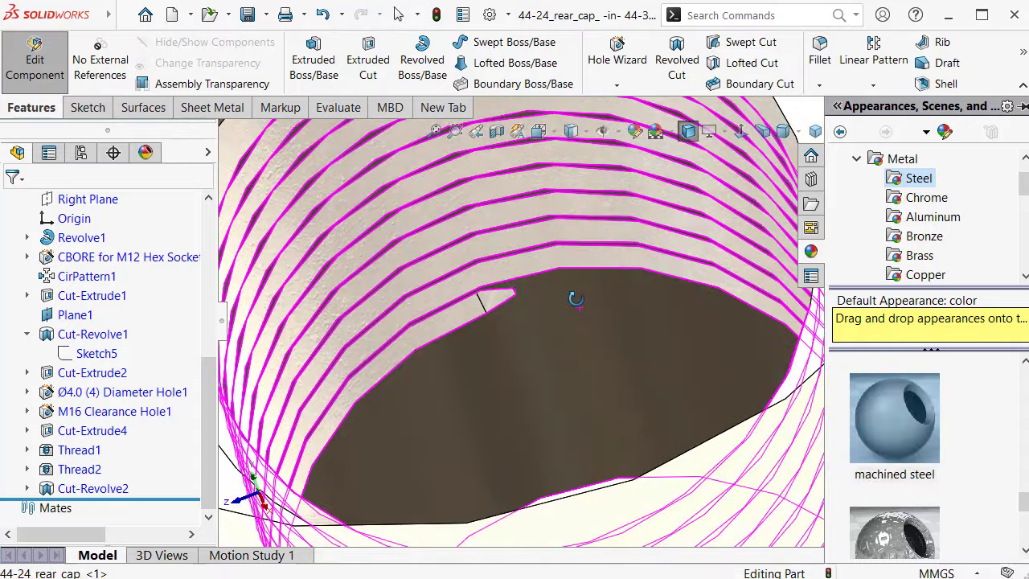
pyautogui.scroll(2, 579, 309)
pyautogui.scroll(3, 580, 309)
pyautogui.scroll(2, 586, 323)
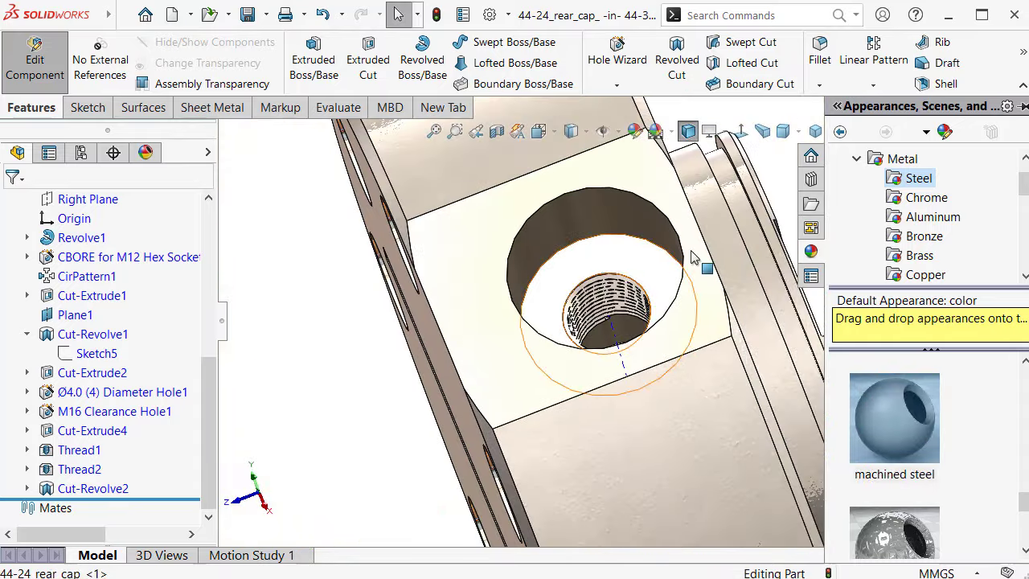
pyautogui.scroll(2, 679, 266)
pyautogui.moveTo(667, 276); pyautogui.dragTo(605, 228, button='middle')
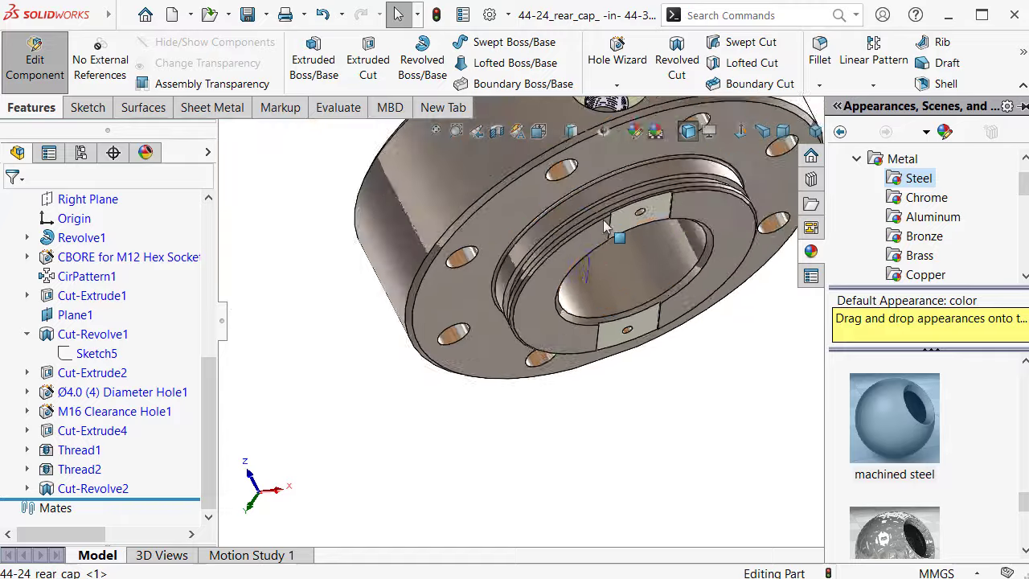
pyautogui.scroll(-5, 604, 228)
pyautogui.scroll(-3, 611, 222)
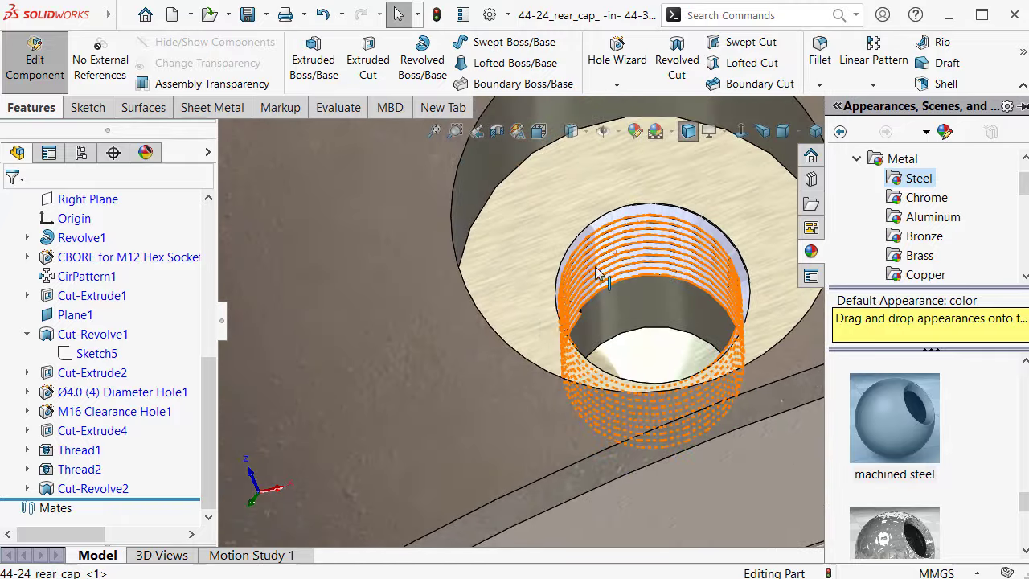
pyautogui.scroll(-3, 635, 308)
pyautogui.click(698, 242)
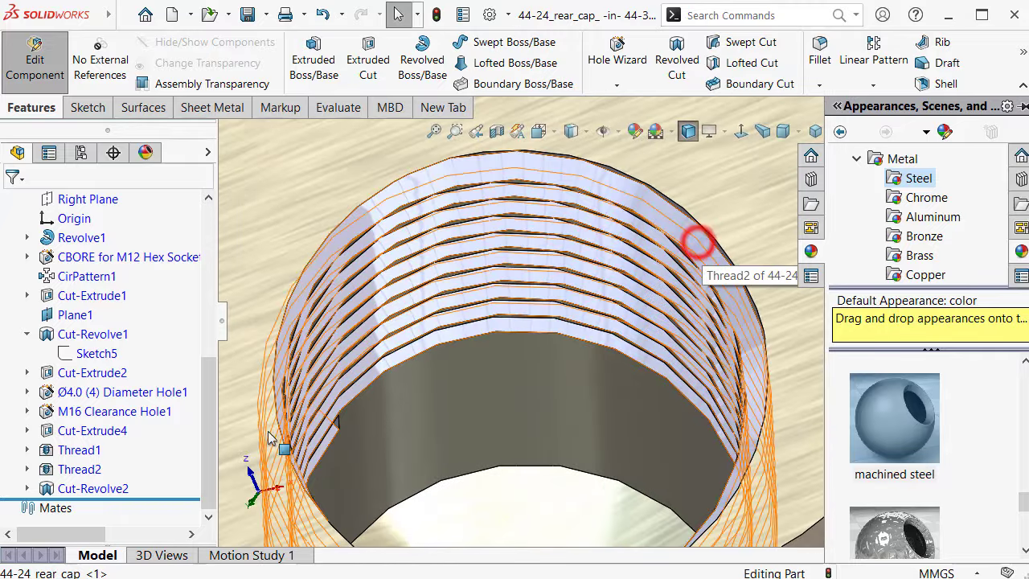
pyautogui.click(95, 469)
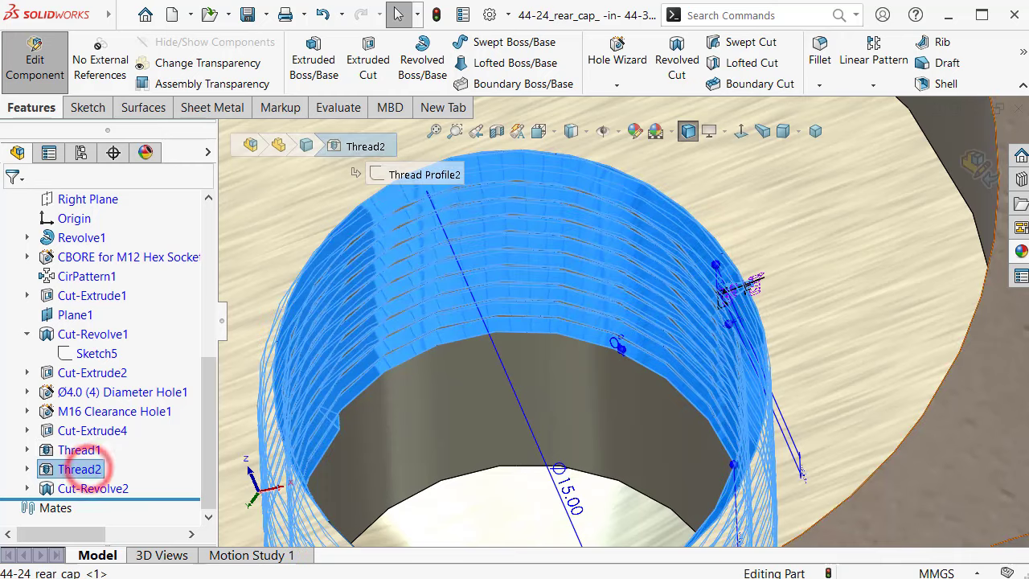
pyautogui.click(1021, 254)
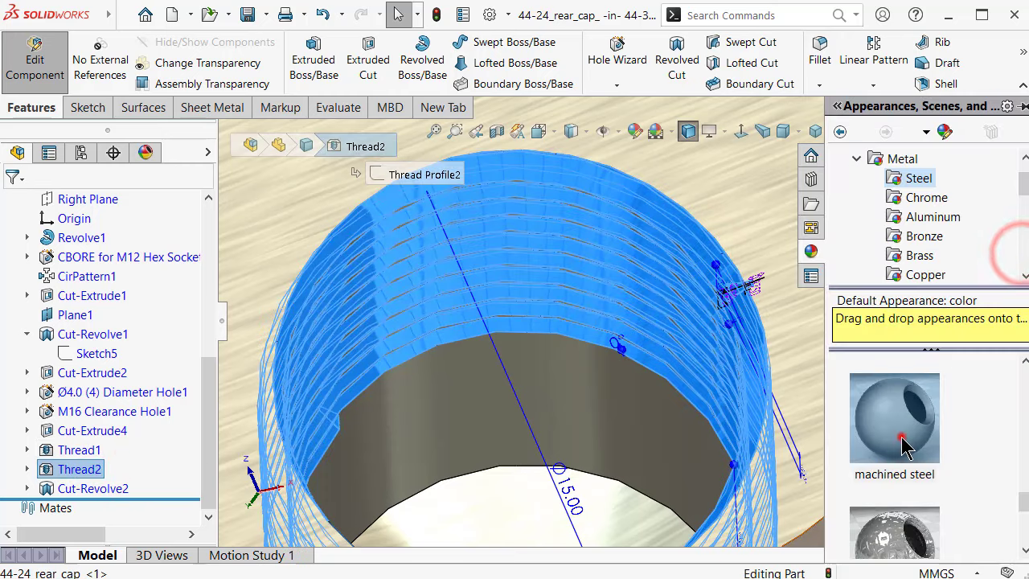
pyautogui.moveTo(902, 446); pyautogui.dragTo(376, 426)
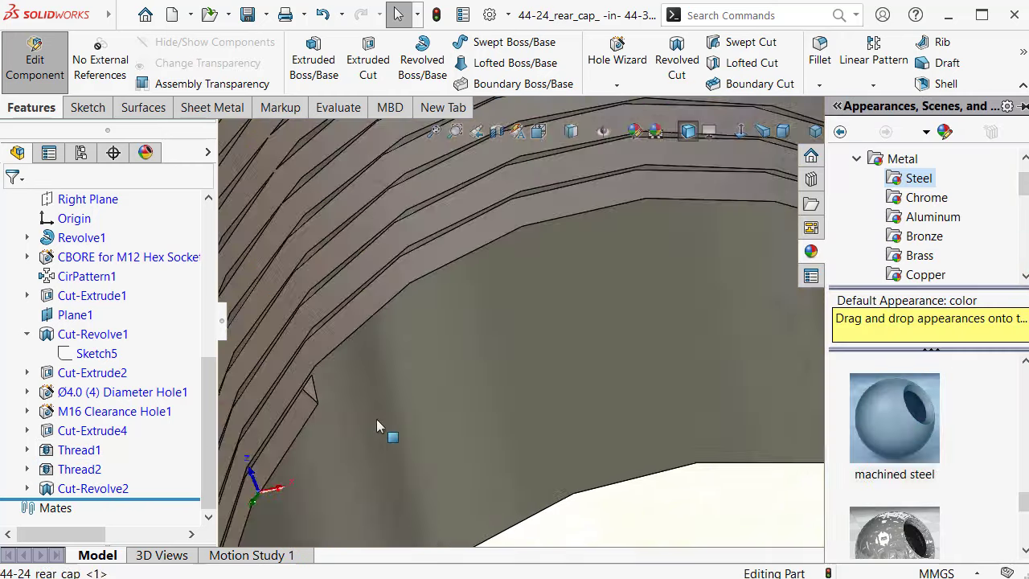
pyautogui.scroll(-2, 377, 420)
pyautogui.scroll(-2, 401, 391)
pyautogui.scroll(-2, 387, 339)
pyautogui.moveTo(377, 419); pyautogui.dragTo(433, 268)
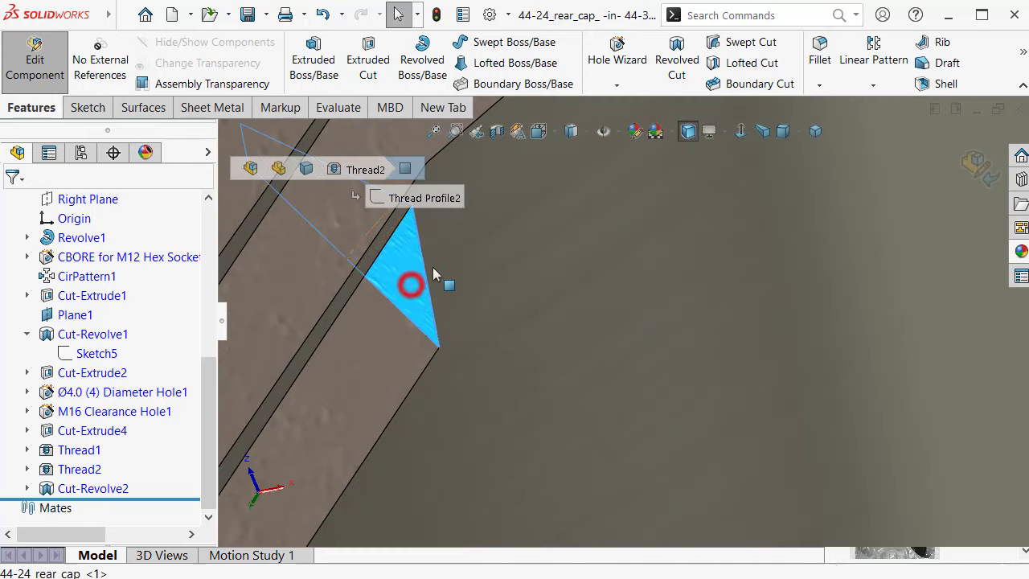
# Step: Sketch on the Thread2 profile face and convert its thread edges into the sketch
pyautogui.click(458, 211)
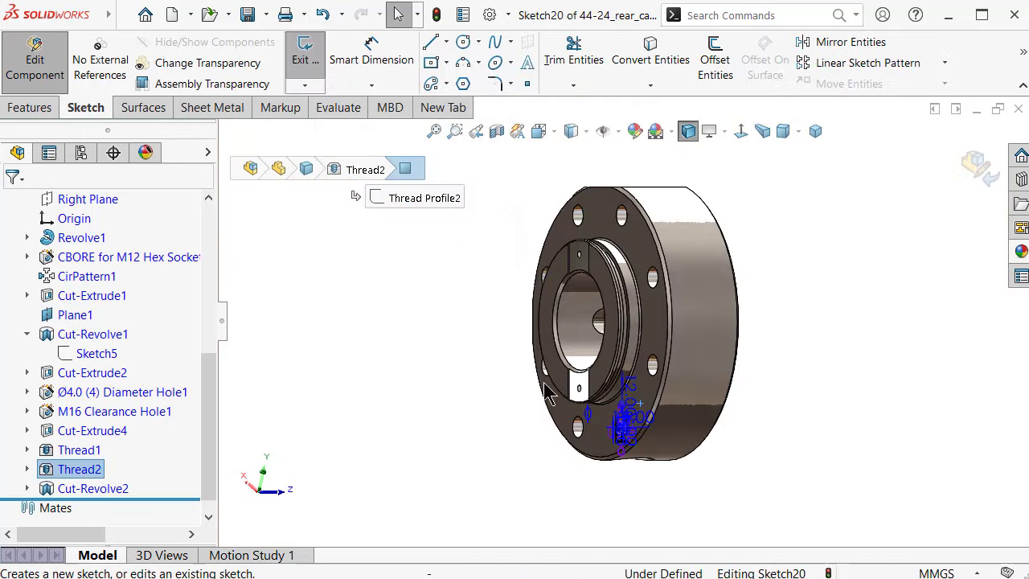
pyautogui.scroll(-3, 545, 394)
pyautogui.scroll(-3, 638, 392)
pyautogui.scroll(-2, 578, 436)
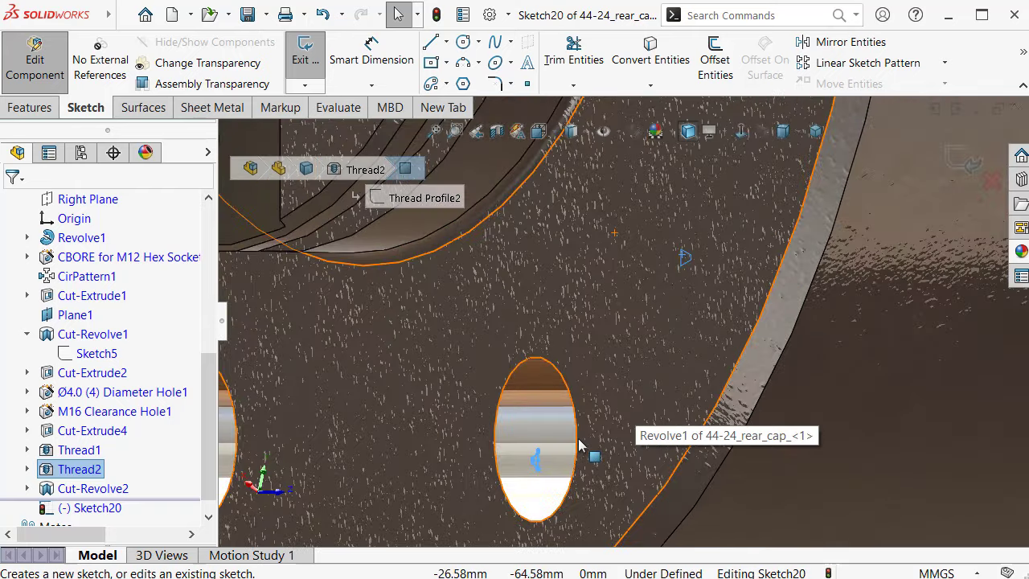
pyautogui.scroll(1, 578, 438)
pyautogui.moveTo(577, 438); pyautogui.dragTo(666, 460, button='middle')
pyautogui.scroll(-3, 667, 460)
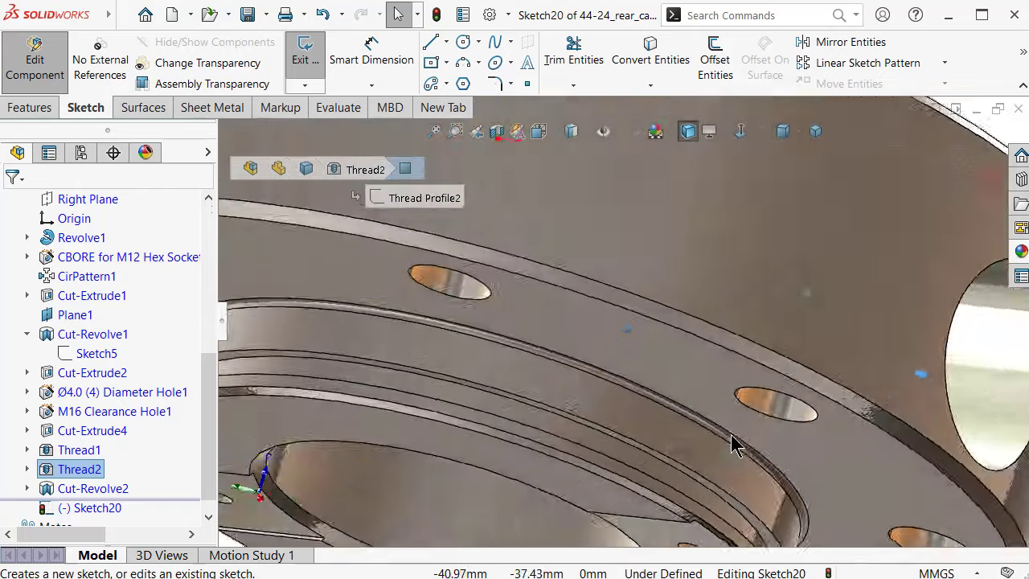
pyautogui.scroll(-3, 707, 446)
pyautogui.scroll(-2, 727, 434)
pyautogui.scroll(-2, 804, 466)
pyautogui.scroll(-2, 824, 467)
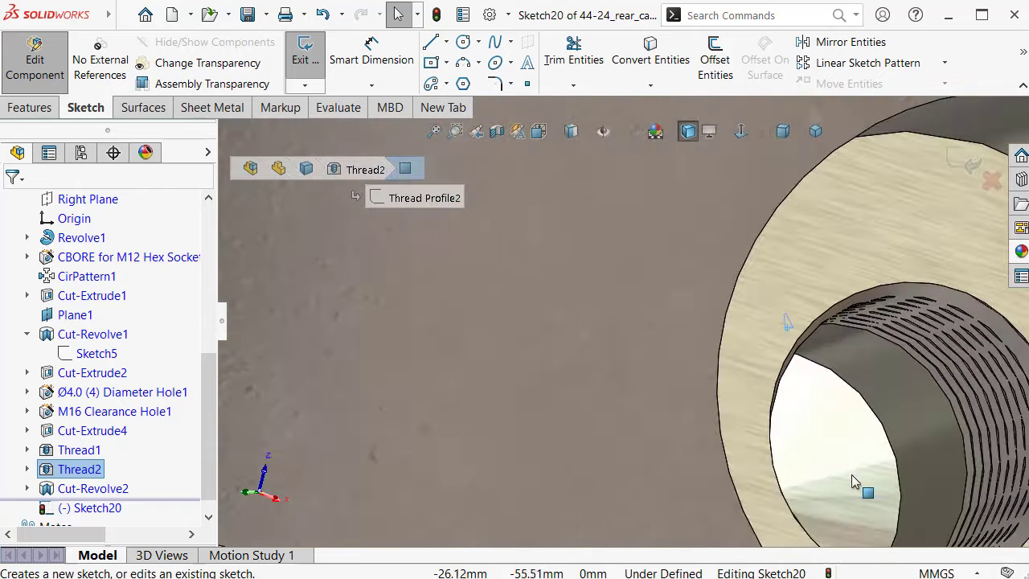
pyautogui.moveTo(850, 482)
pyautogui.mouseDown(button='middle')
pyautogui.moveTo(834, 429)
pyautogui.moveTo(749, 429)
pyautogui.mouseUp(button='middle')
pyautogui.scroll(-2, 835, 429)
pyautogui.scroll(-2, 749, 426)
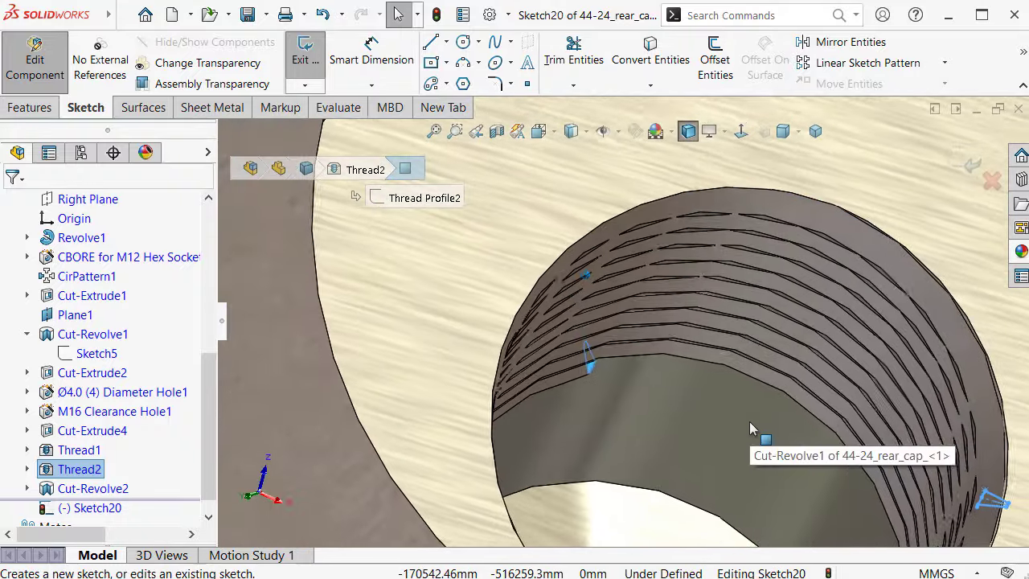
pyautogui.scroll(-2, 749, 426)
pyautogui.scroll(-2, 749, 426)
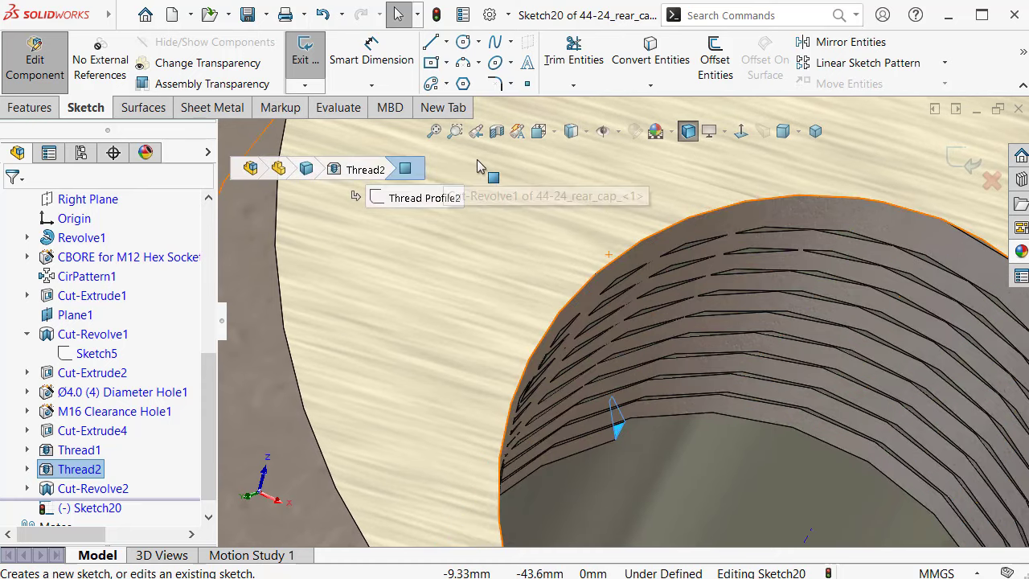
pyautogui.click(643, 63)
# Step: Revolve-cut the profile Blind 360° about the short line, creating Cut-Revolve3
pyautogui.scroll(-2, 618, 434)
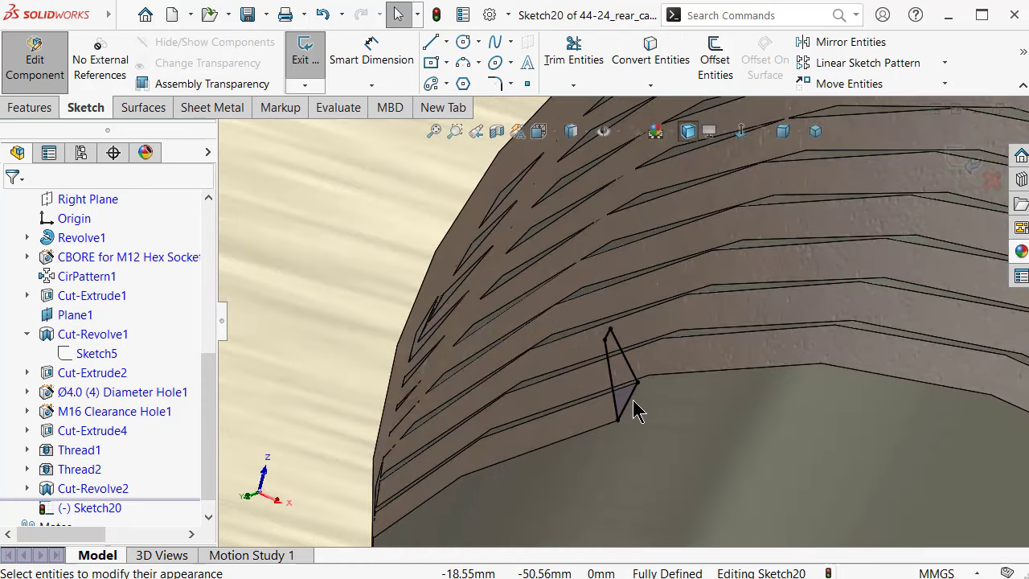
pyautogui.click(634, 402)
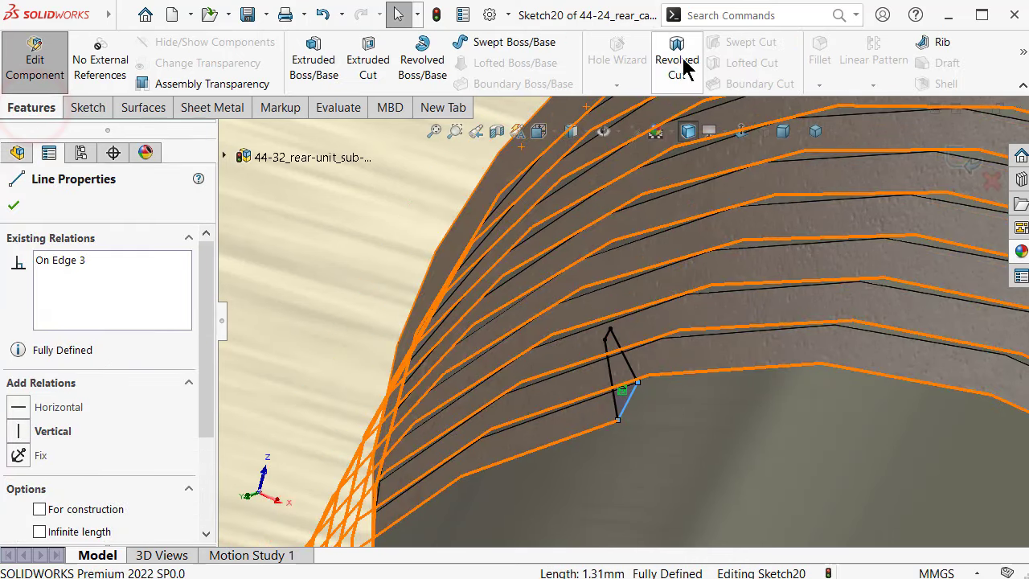
pyautogui.click(685, 63)
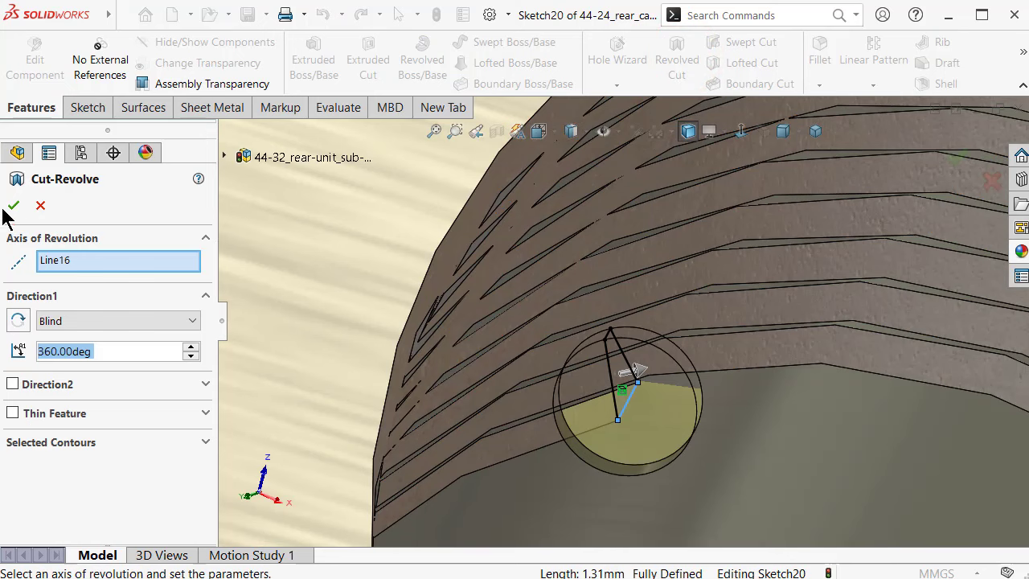
pyautogui.press('Return')
# Step: Apply the Metal > machined steel appearance to the rear cap
pyautogui.scroll(3, 700, 369)
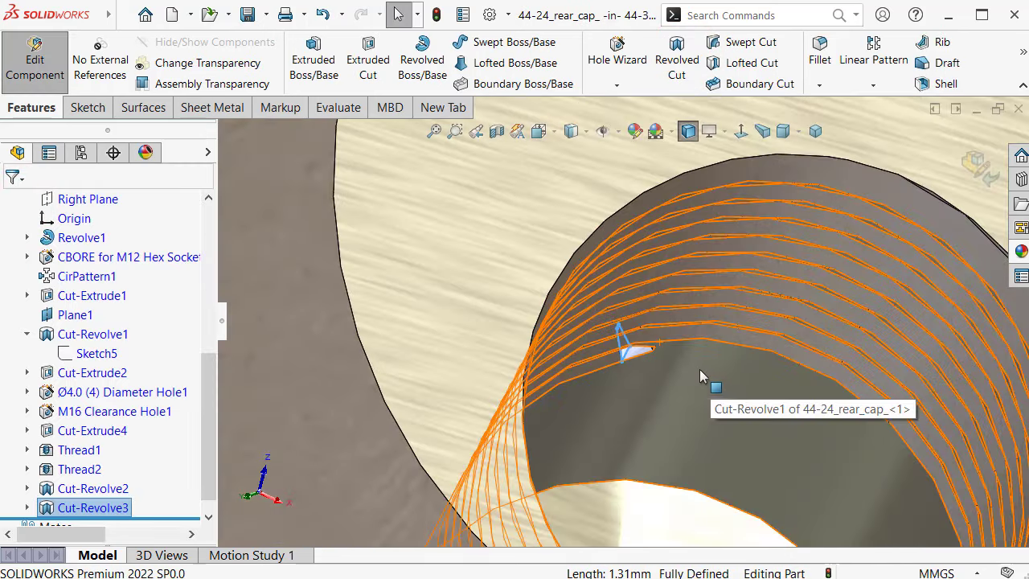
pyautogui.scroll(-4, 700, 369)
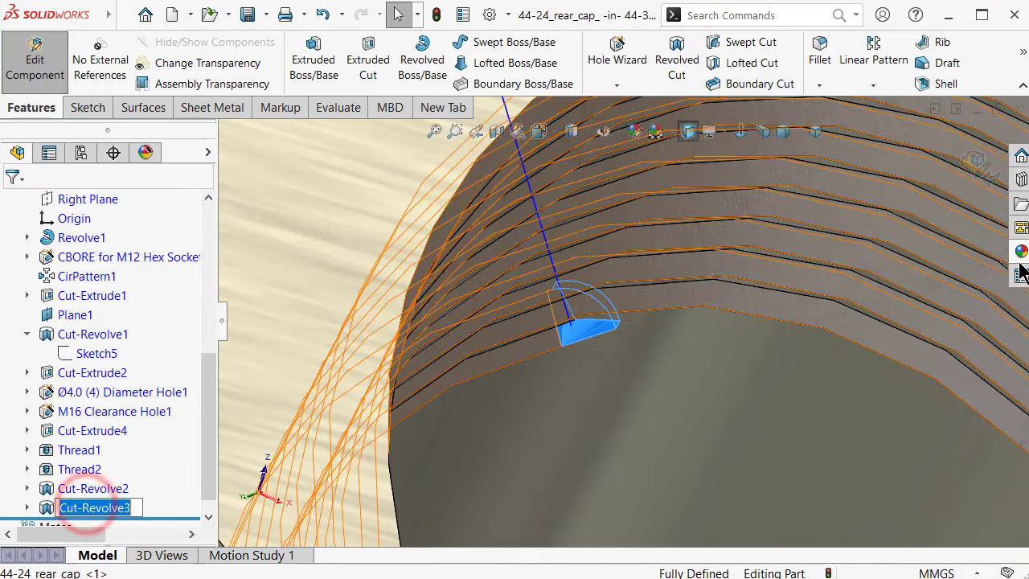
pyautogui.click(1021, 251)
pyautogui.moveTo(918, 414); pyautogui.dragTo(706, 361)
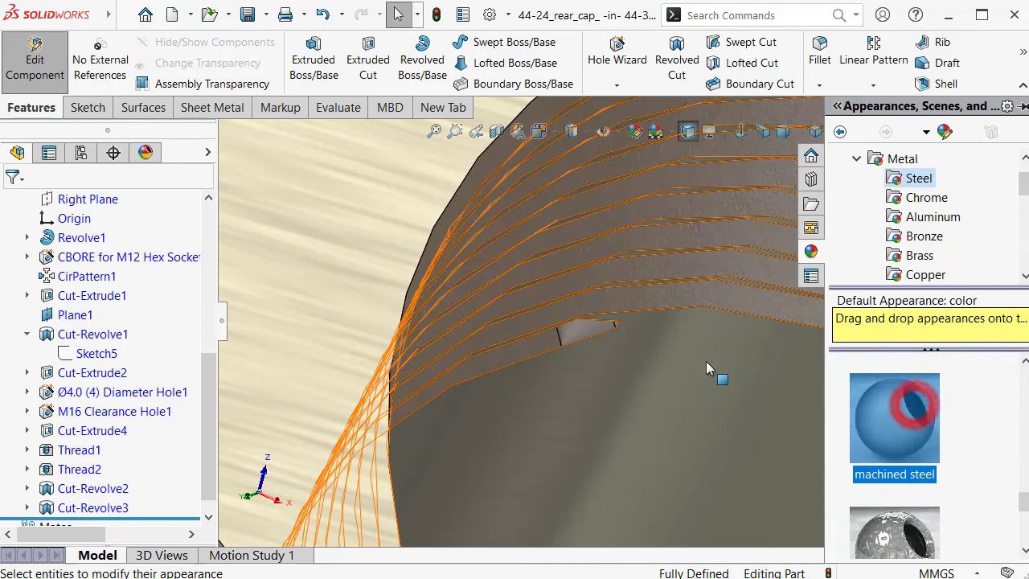
pyautogui.scroll(2, 650, 325)
pyautogui.scroll(2, 639, 318)
pyautogui.moveTo(639, 319); pyautogui.dragTo(692, 189)
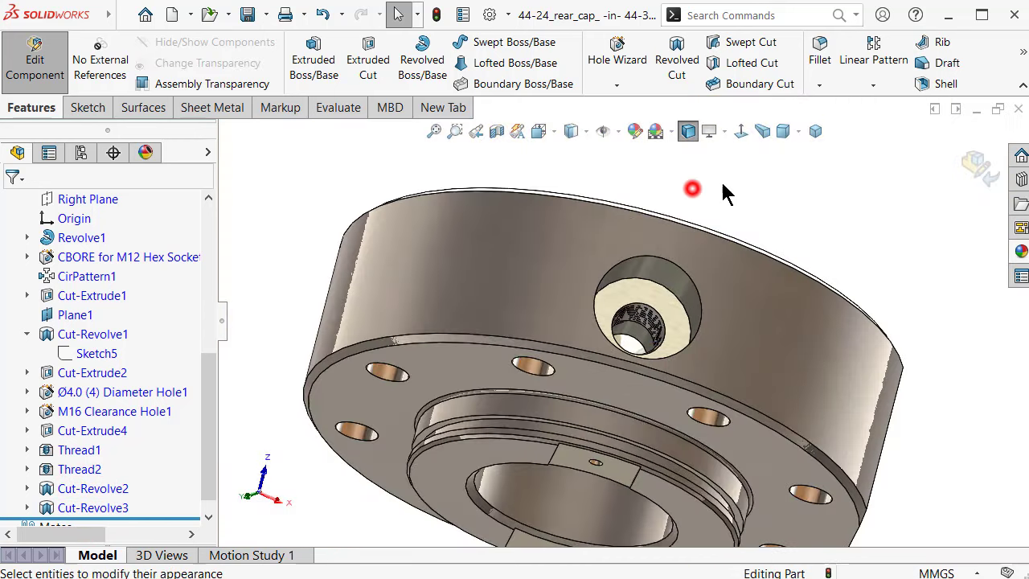
# Step: Show the steel-finished rear cap in isometric view and inspect it
pyautogui.click(816, 133)
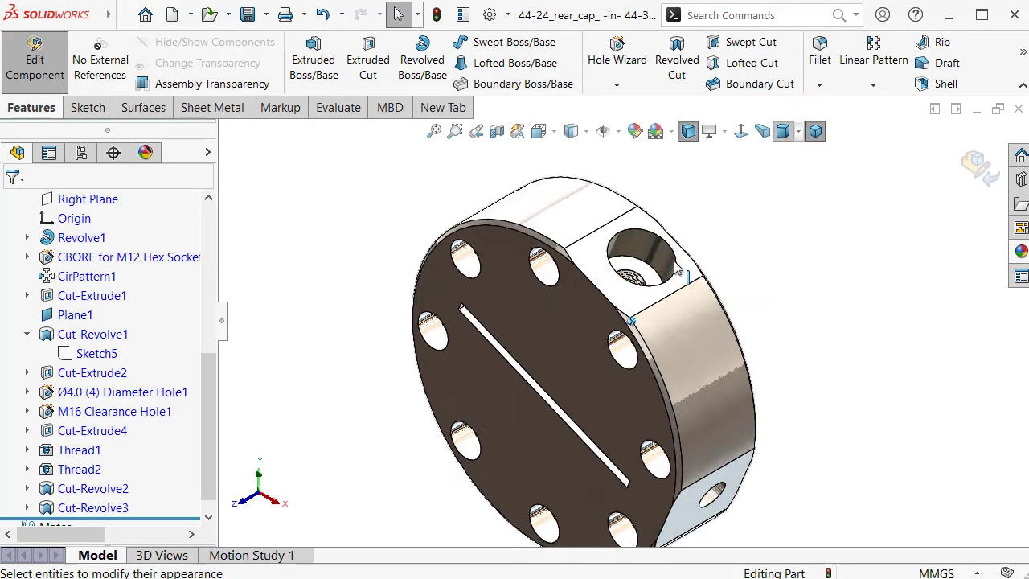
pyautogui.click(740, 378)
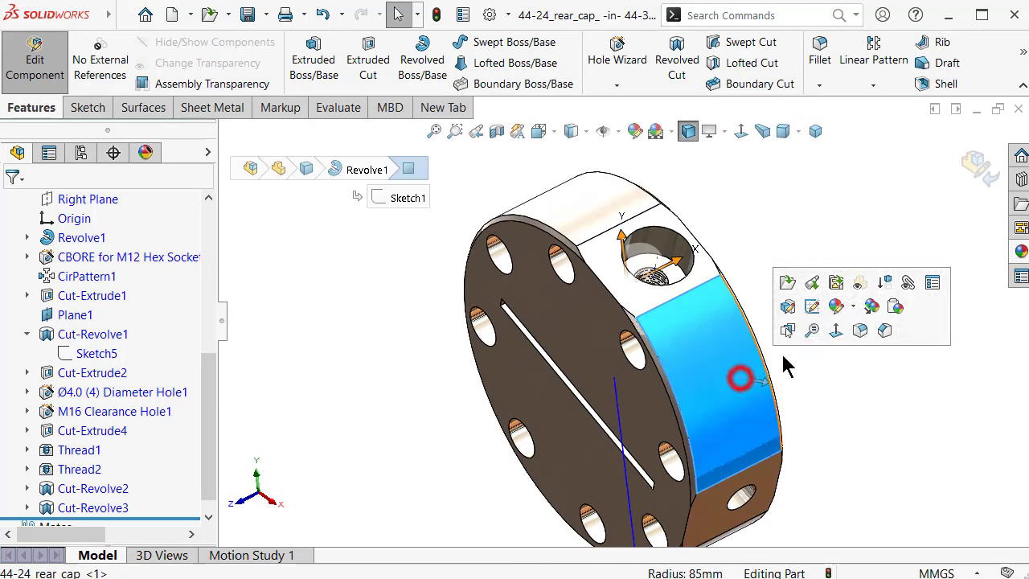
pyautogui.click(844, 283)
pyautogui.moveTo(831, 262); pyautogui.dragTo(746, 317, button='middle')
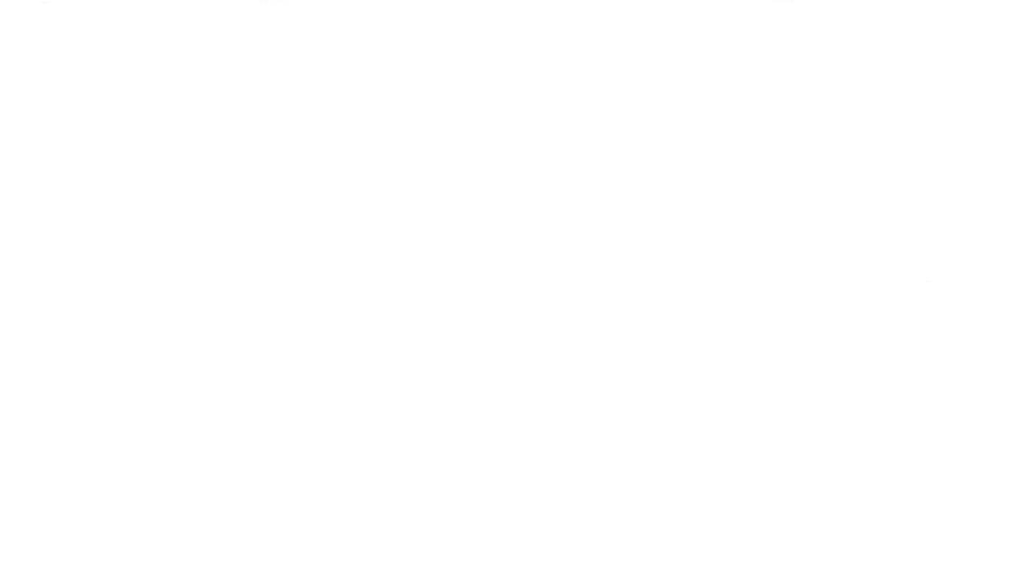
# Step: Insert 44-26_rear-clevis_unit_sub-Assembly and place it beside the rear cap
pyautogui.click(818, 107)
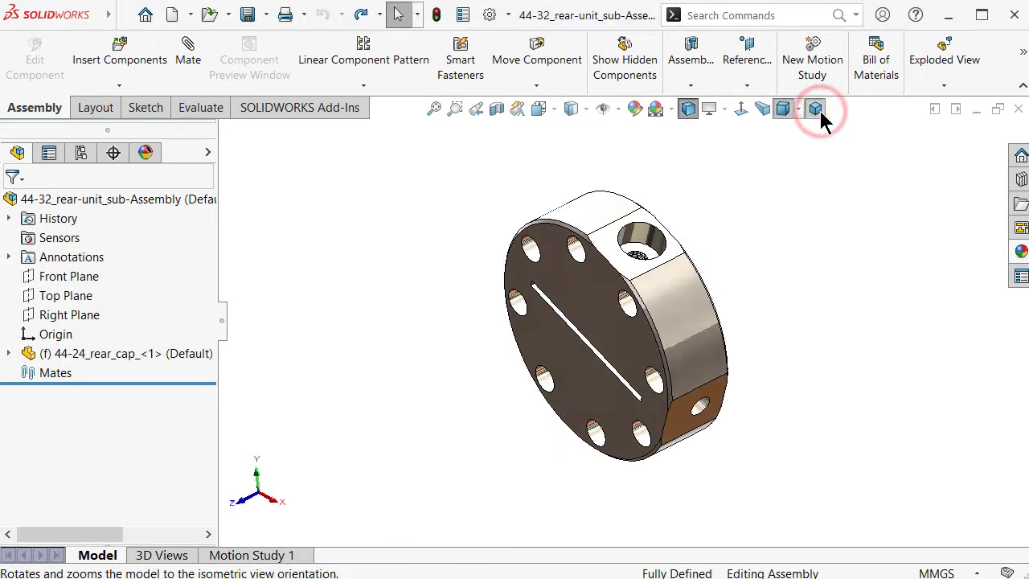
pyautogui.click(120, 64)
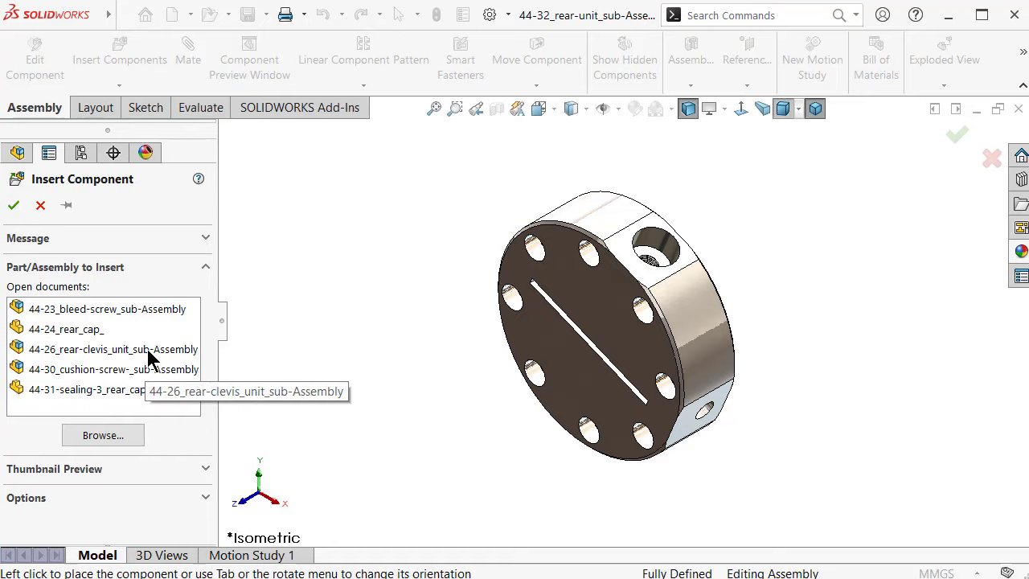
pyautogui.click(121, 349)
pyautogui.click(422, 368)
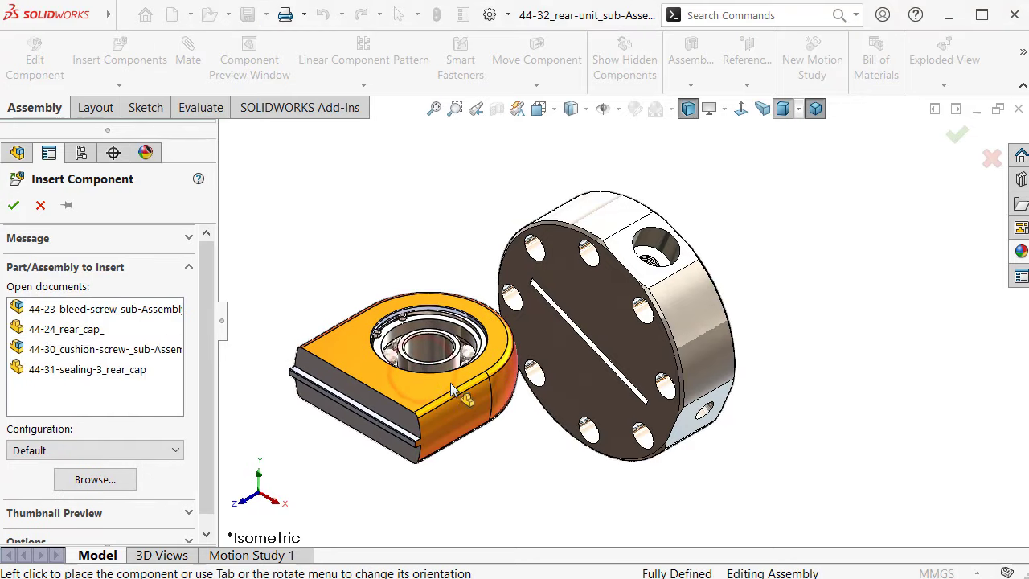
pyautogui.press('Down')
pyautogui.press('Down')
pyautogui.press('Down')
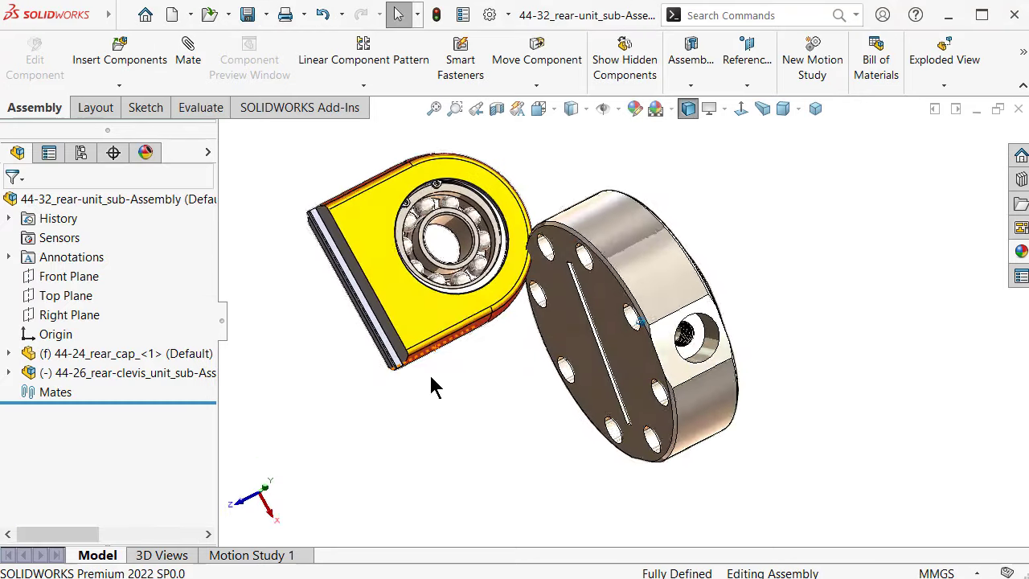
# Step: Move and rotate the rear clevis so it faces the rear cap
pyautogui.press('Down')
pyautogui.press('Down')
pyautogui.press('Left')
pyautogui.press('Left')
pyautogui.moveTo(430, 386)
pyautogui.mouseDown(button='middle')
pyautogui.moveTo(603, 366)
pyautogui.moveTo(753, 188)
pyautogui.mouseUp(button='middle')
pyautogui.click(817, 111)
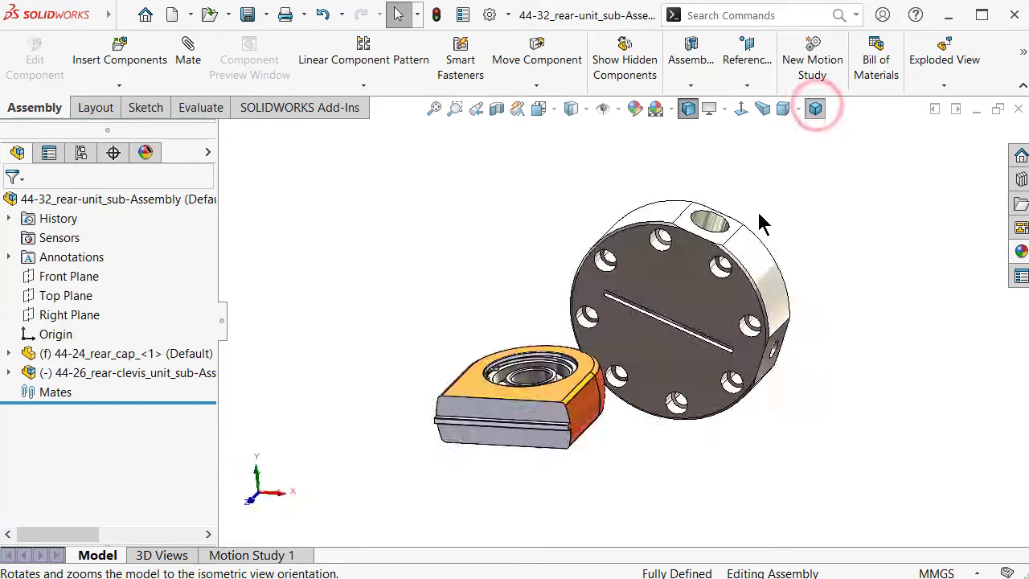
pyautogui.moveTo(499, 334); pyautogui.dragTo(573, 317)
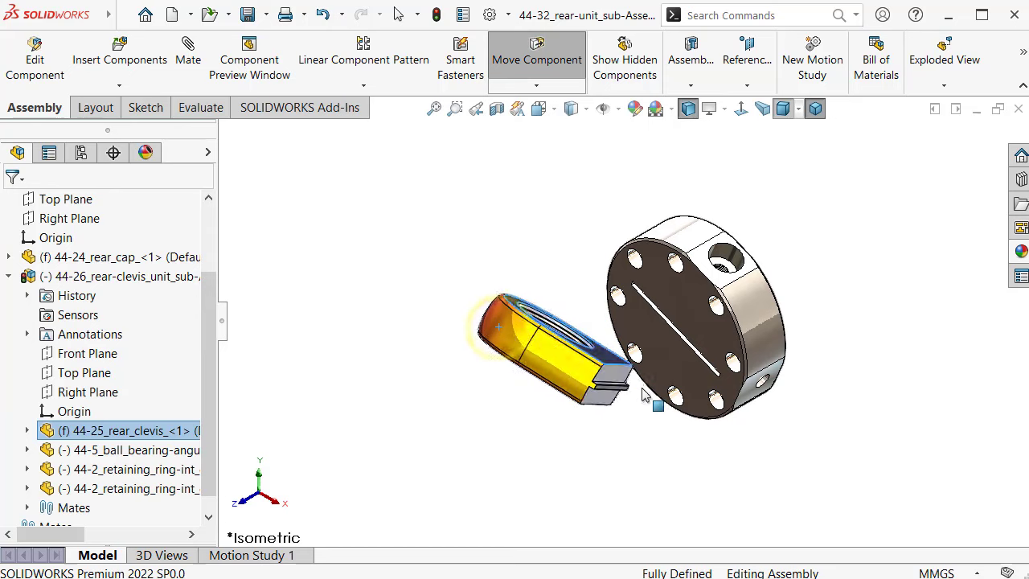
pyautogui.moveTo(643, 394); pyautogui.dragTo(666, 444, button='right')
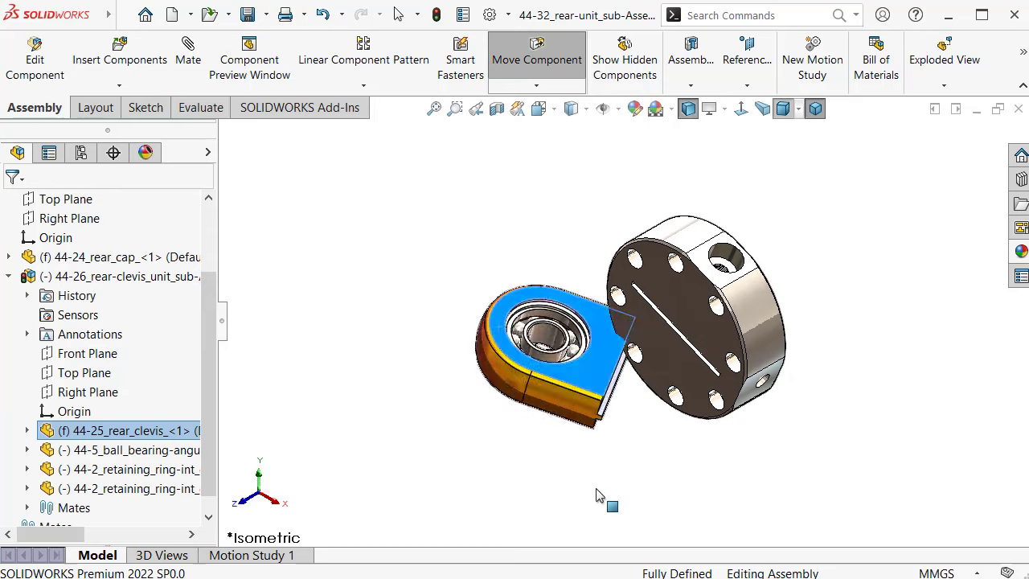
pyautogui.moveTo(596, 496); pyautogui.dragTo(695, 463, button='right')
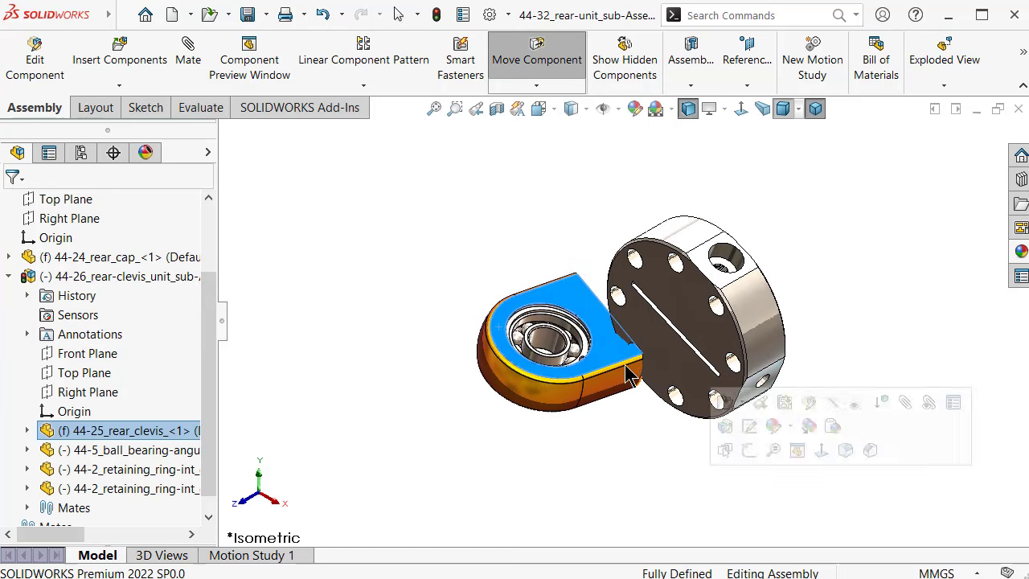
# Step: Select the rear clevis's flat end face
pyautogui.scroll(-3, 501, 241)
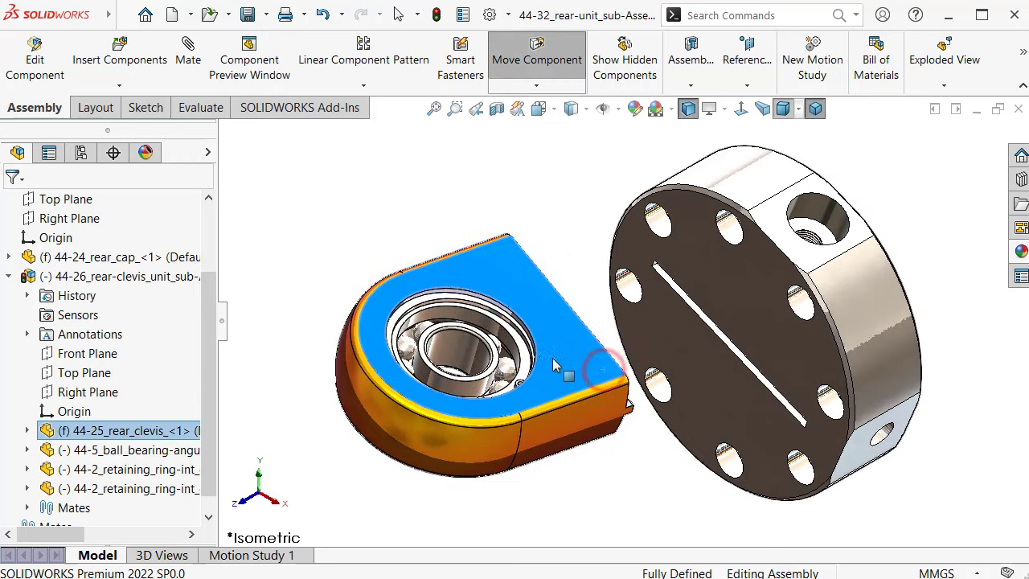
pyautogui.scroll(-2, 563, 373)
pyautogui.scroll(-3, 582, 386)
pyautogui.scroll(-2, 561, 421)
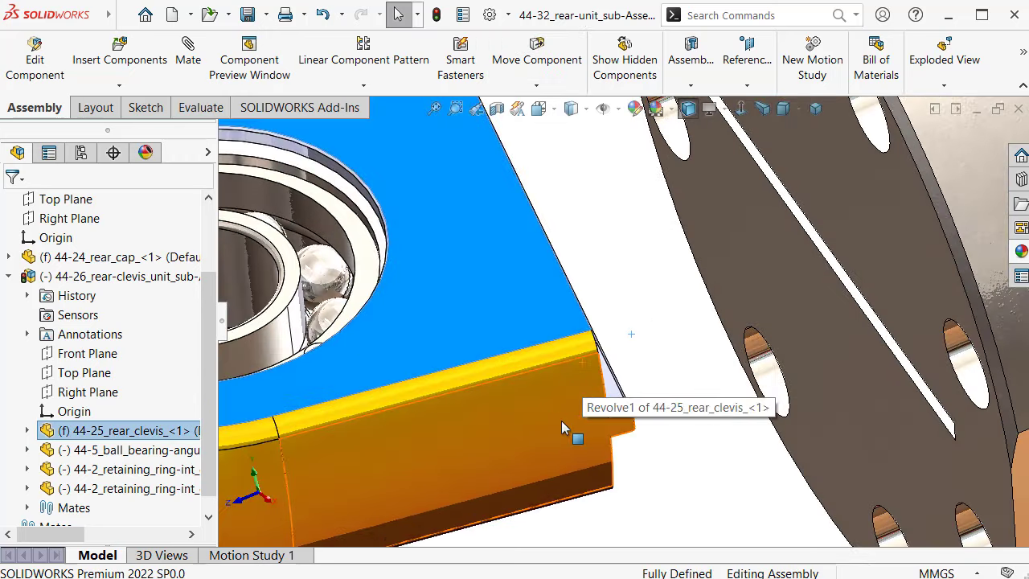
pyautogui.click(561, 427)
pyautogui.click(787, 336)
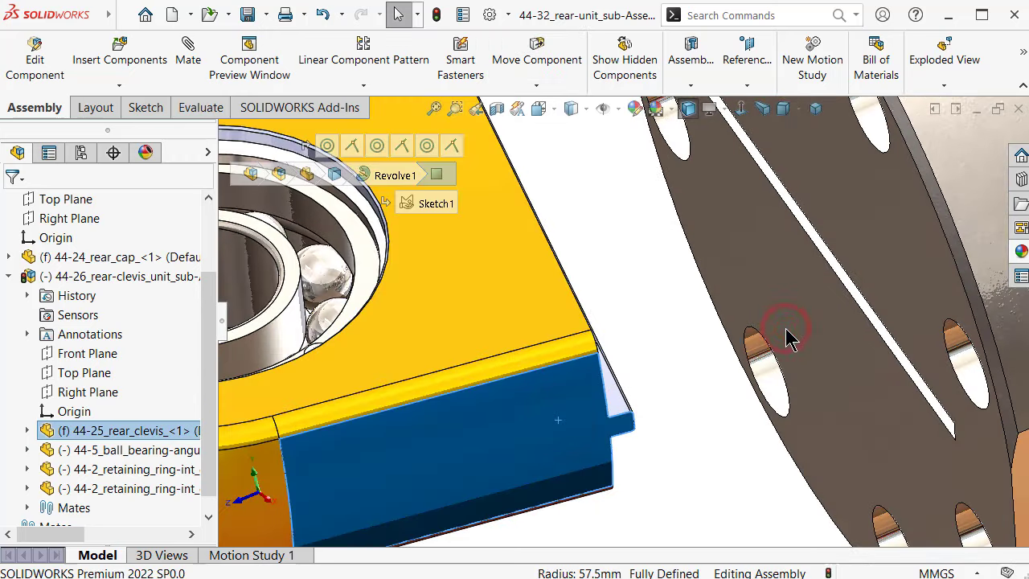
# Step: Add a concentric mate between the selected clevis face and the rear cap
pyautogui.press('m')
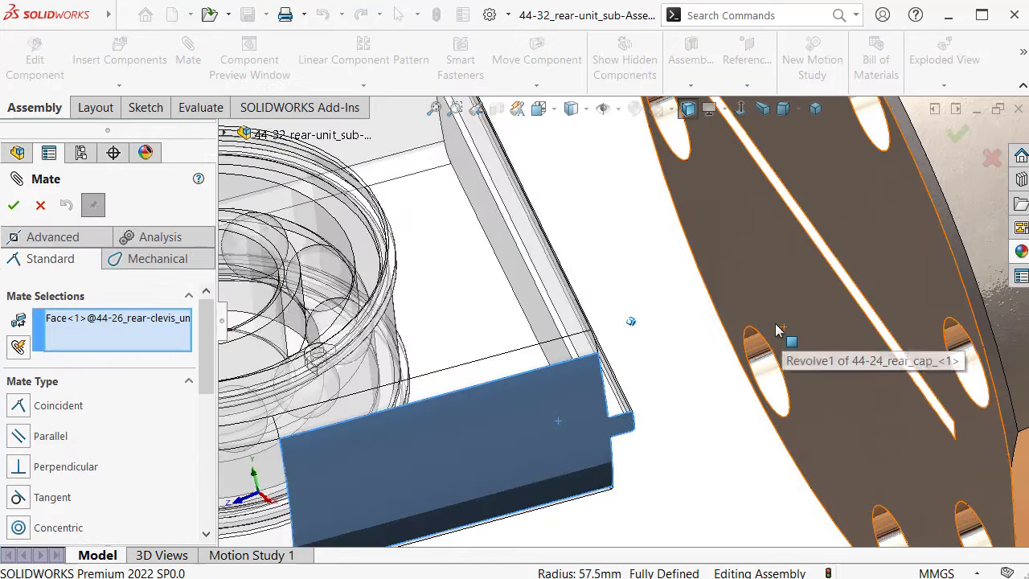
pyautogui.scroll(-2, 786, 337)
pyautogui.scroll(-2, 774, 326)
pyautogui.moveTo(774, 330); pyautogui.dragTo(815, 338, button='middle')
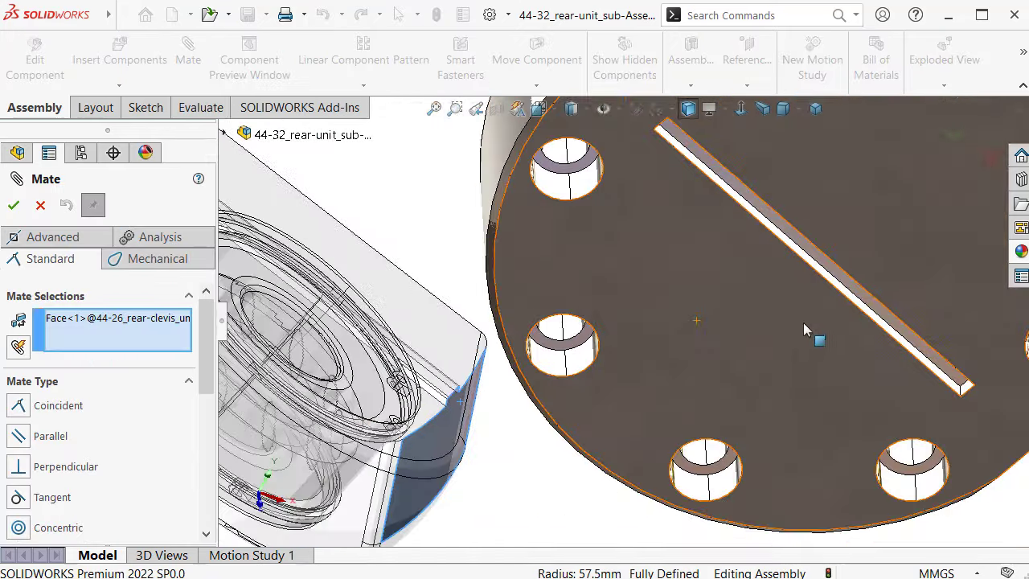
pyautogui.scroll(-2, 884, 370)
pyautogui.click(993, 426)
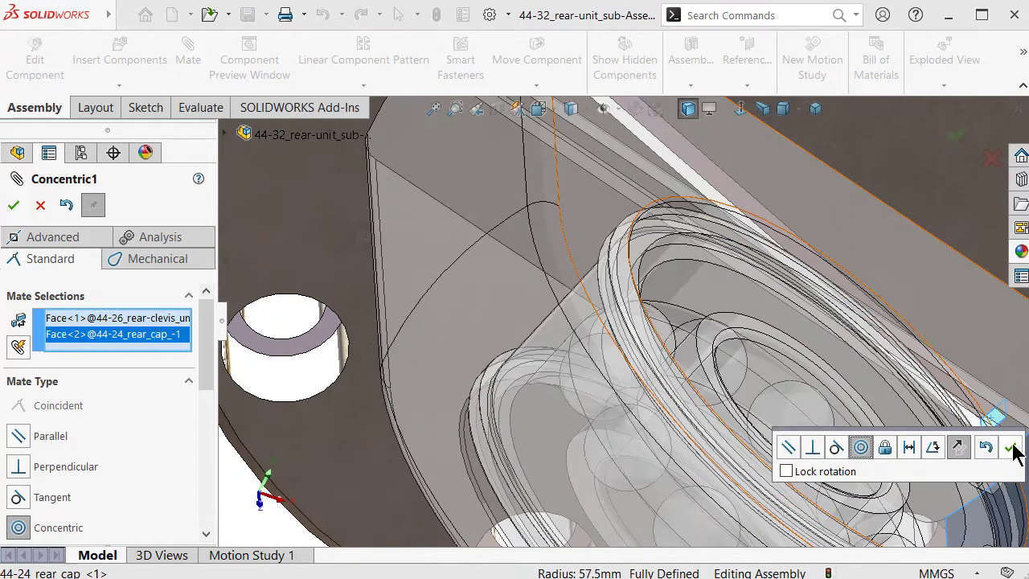
pyautogui.click(1011, 447)
# Step: Mate a clevis face coincident with a rear cap face
pyautogui.scroll(2, 887, 390)
pyautogui.scroll(2, 888, 390)
pyautogui.moveTo(887, 390); pyautogui.dragTo(813, 336, button='middle')
pyautogui.scroll(-2, 813, 336)
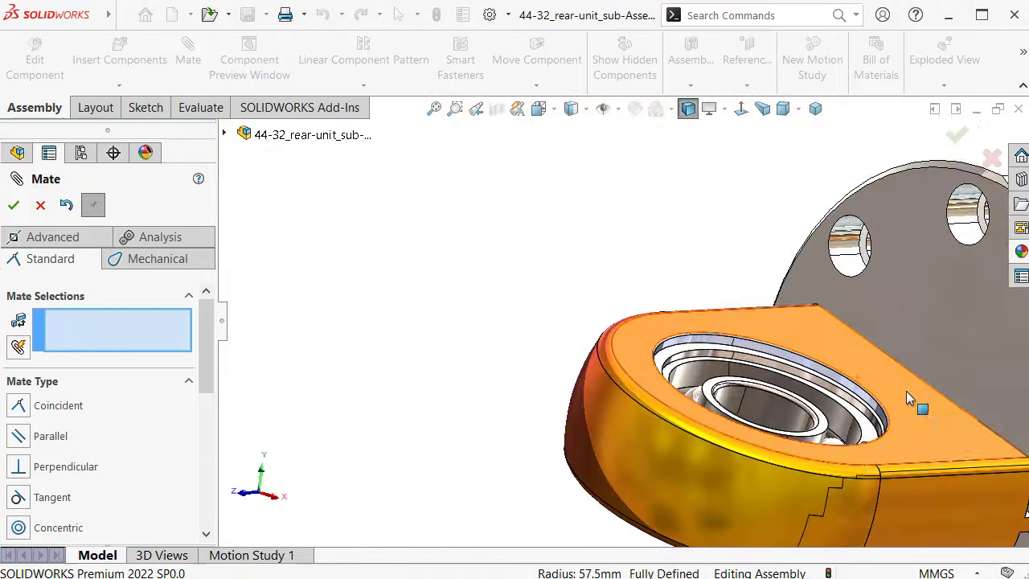
pyautogui.moveTo(906, 390); pyautogui.dragTo(980, 476, button='middle')
pyautogui.scroll(-3, 938, 480)
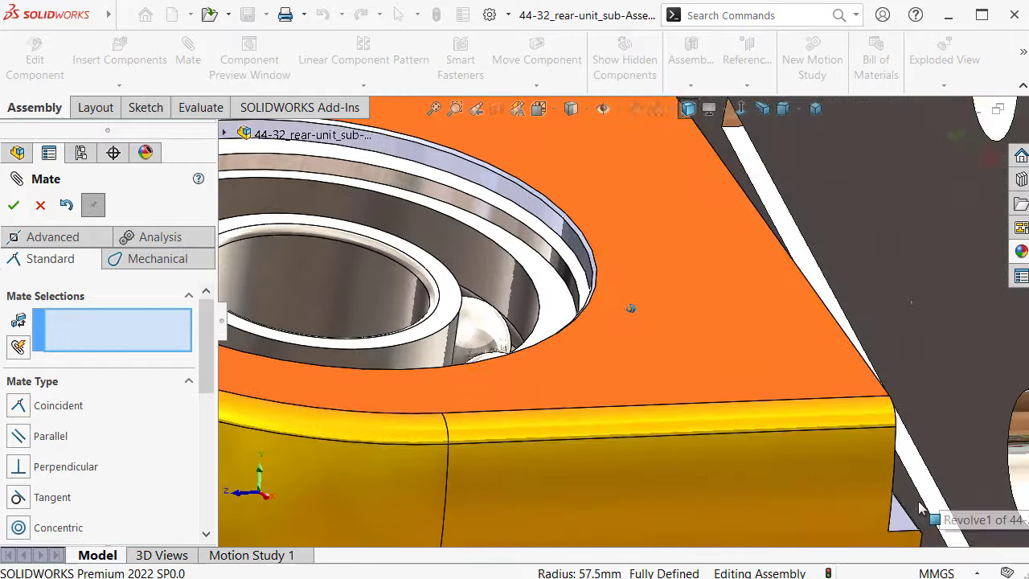
pyautogui.click(900, 518)
pyautogui.moveTo(901, 518)
pyautogui.mouseDown(button='middle')
pyautogui.moveTo(992, 367)
pyautogui.moveTo(955, 297)
pyautogui.mouseUp(button='middle')
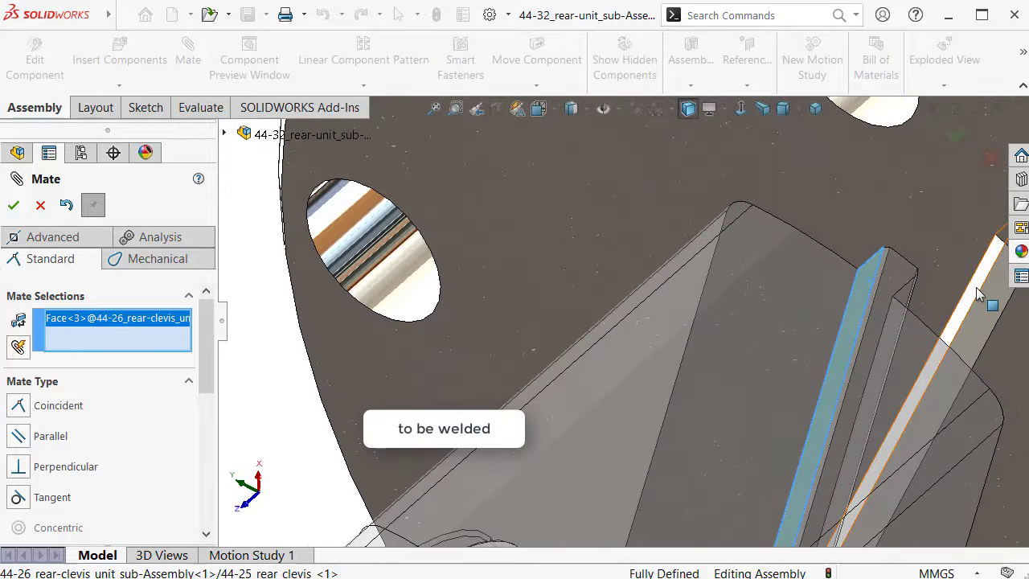
pyautogui.click(976, 291)
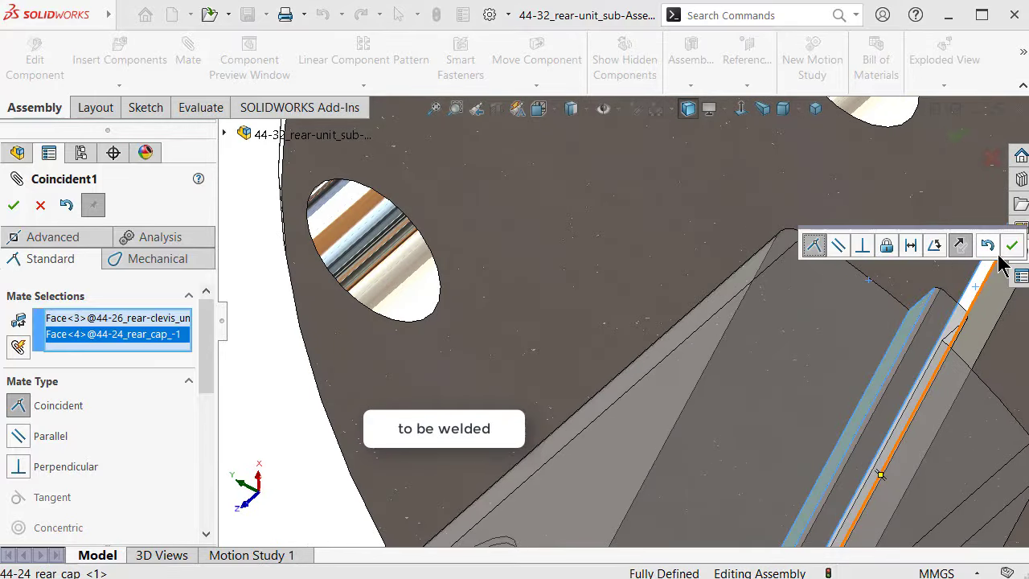
pyautogui.click(1012, 245)
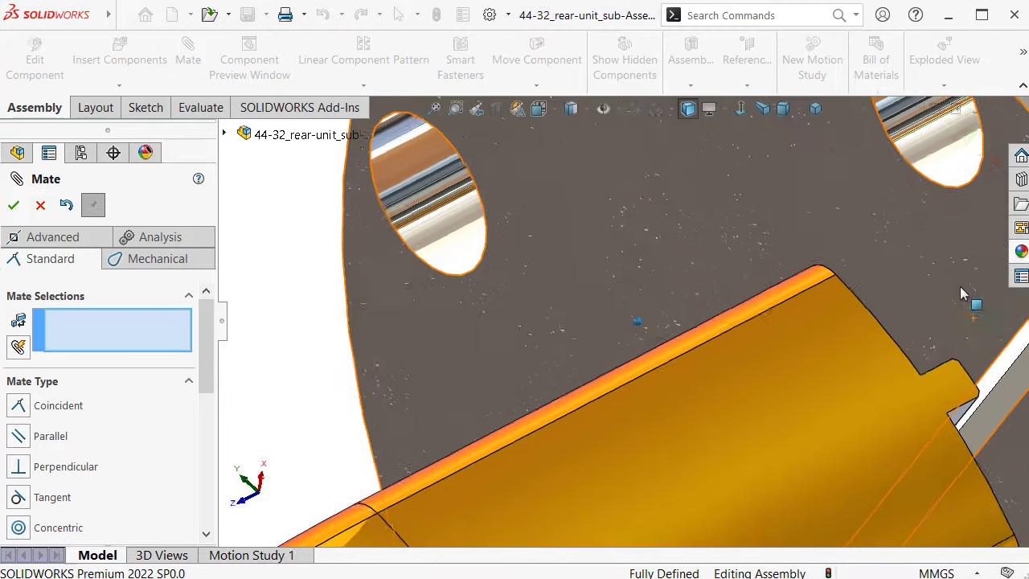
# Step: Make clevis Face<5> coincident with rear cap Face<6> in the slot, creating Coincident2
pyautogui.scroll(-3, 960, 287)
pyautogui.scroll(-5, 933, 486)
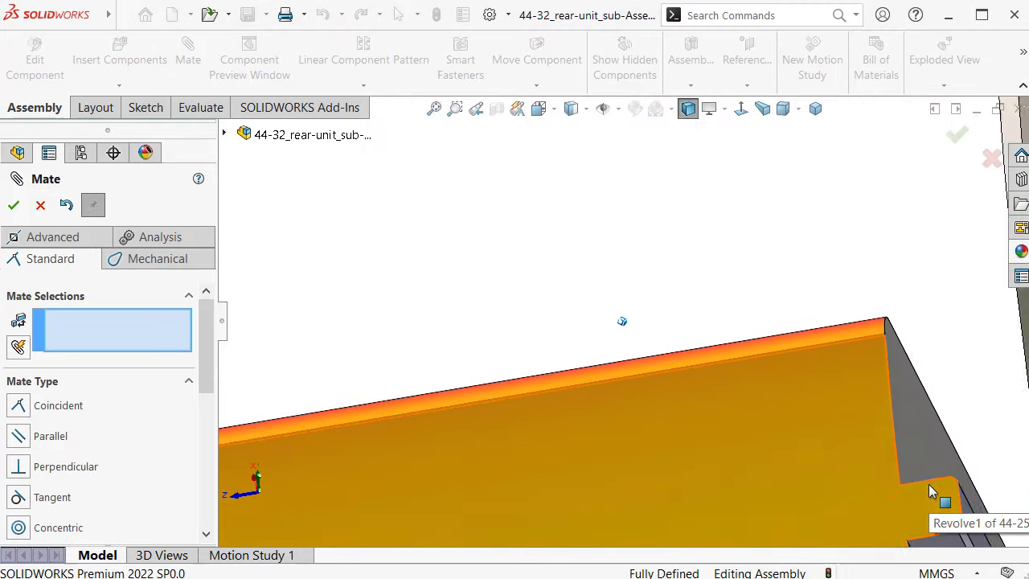
pyautogui.scroll(-2, 816, 453)
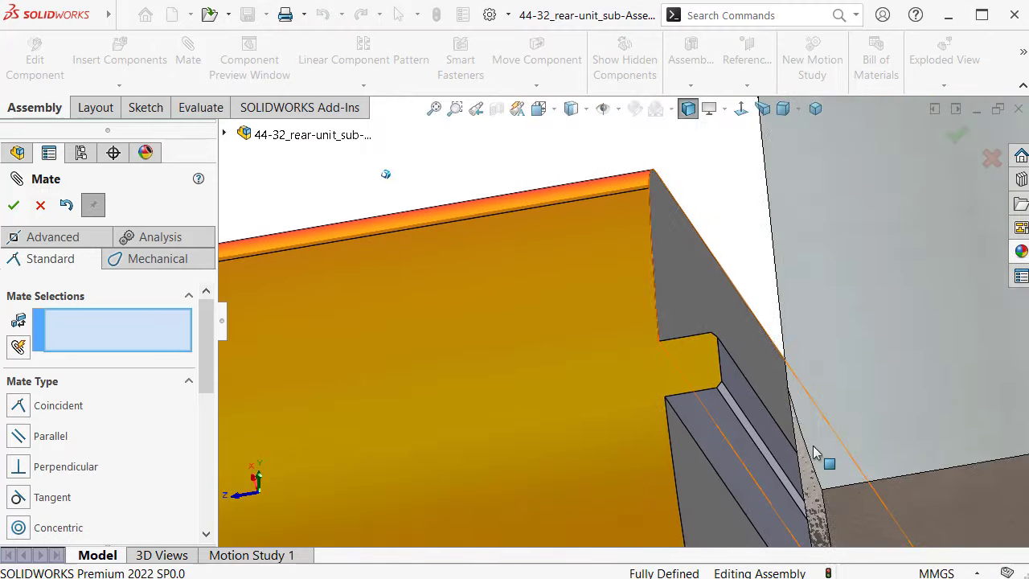
pyautogui.click(755, 404)
pyautogui.scroll(-6, 752, 407)
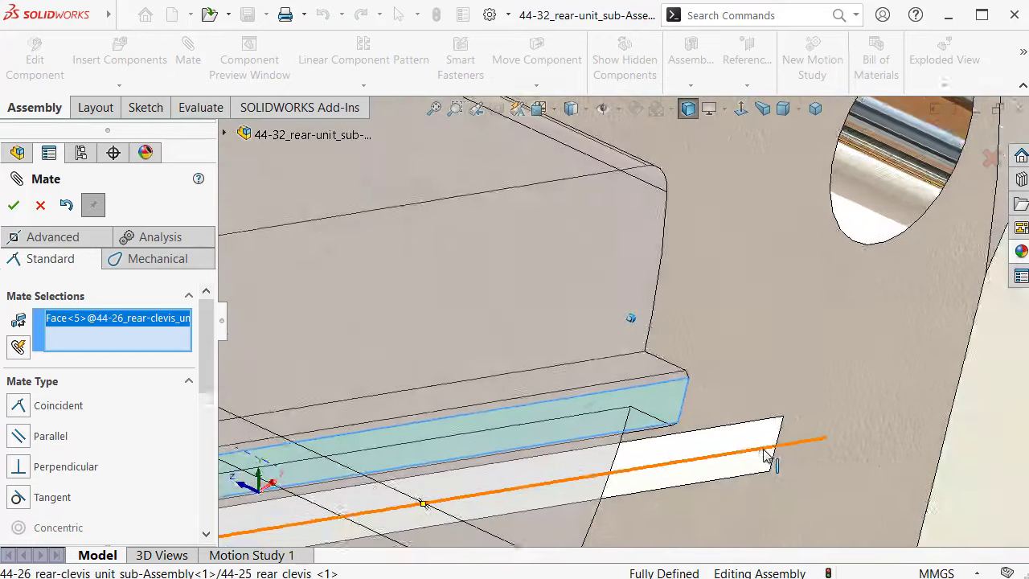
pyautogui.click(764, 465)
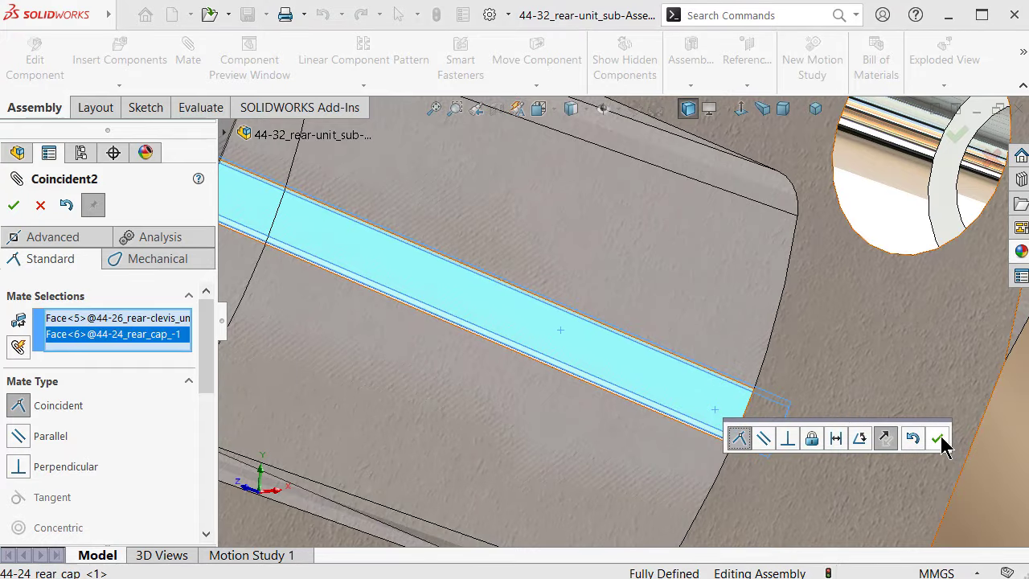
pyautogui.click(939, 438)
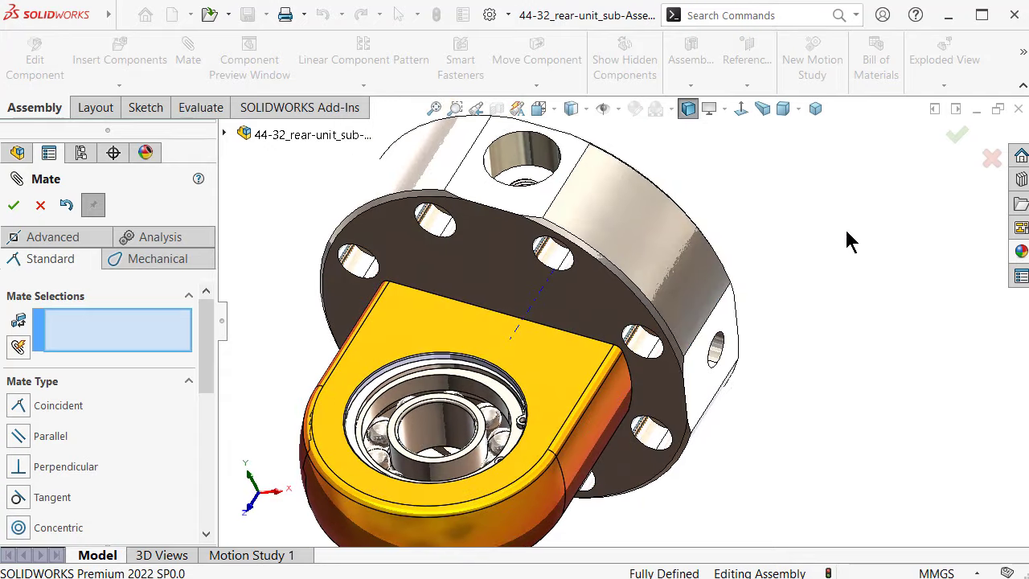
# Step: Close the Mate tool and orbit to the assembly's rear side
pyautogui.click(12, 206)
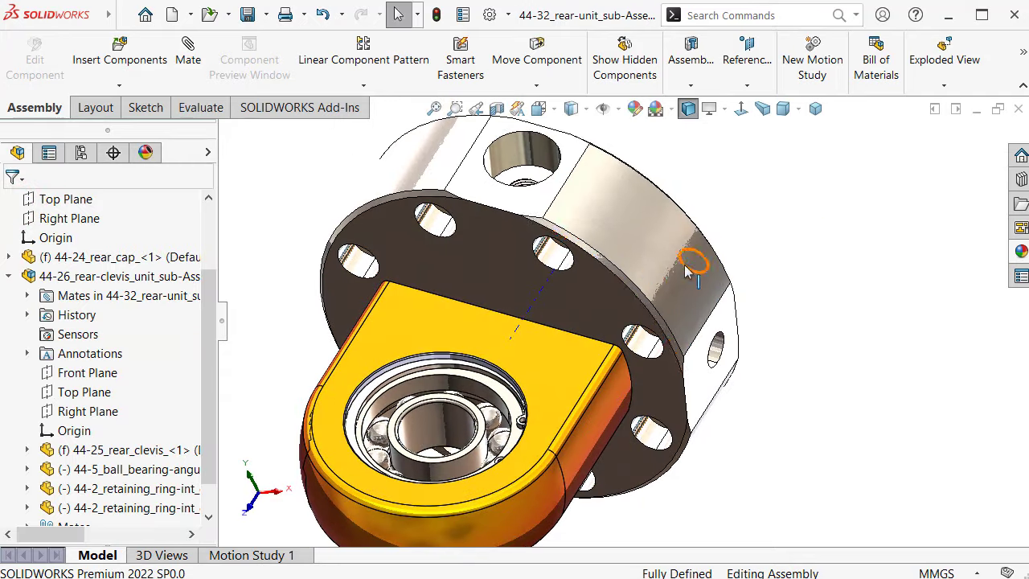
pyautogui.scroll(3, 687, 272)
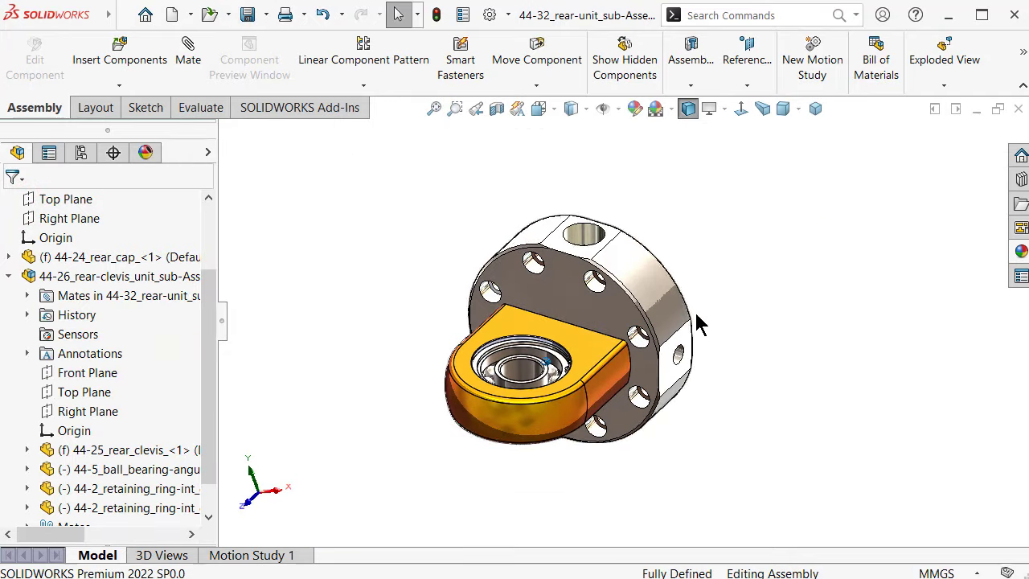
pyautogui.moveTo(699, 324)
pyautogui.mouseDown(button='middle')
pyautogui.moveTo(650, 341)
pyautogui.moveTo(592, 338)
pyautogui.moveTo(587, 361)
pyautogui.mouseUp(button='middle')
pyautogui.scroll(-1, 588, 361)
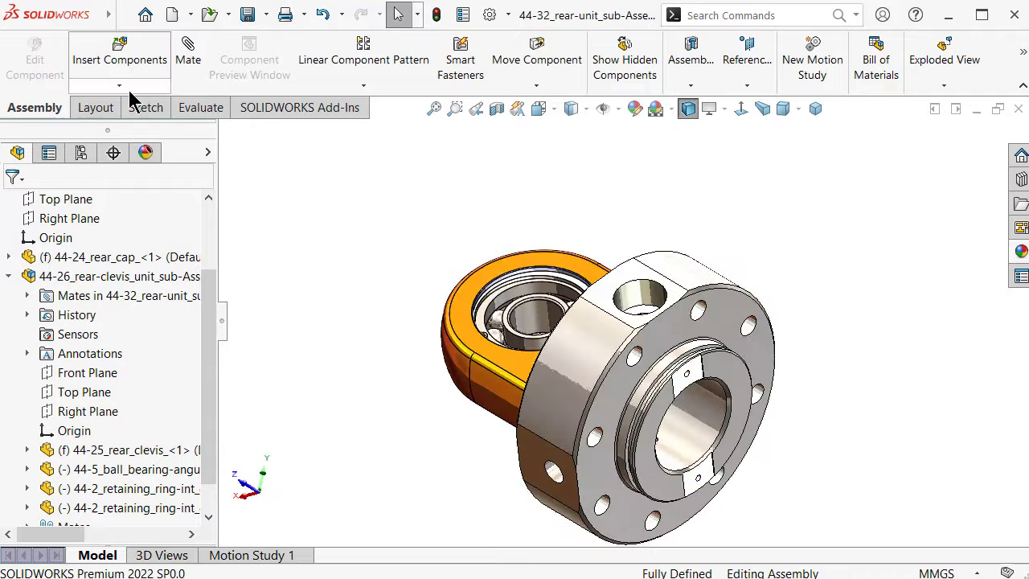
# Step: Insert 44-31-sealing-3_rear_cap beside the rear cap and show Temporary Axes
pyautogui.click(102, 50)
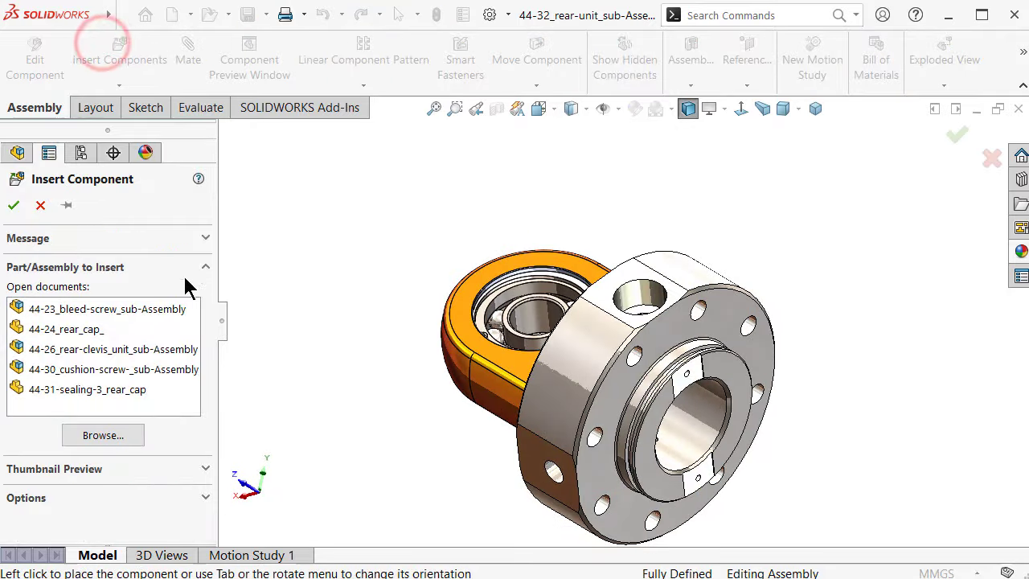
pyautogui.click(113, 392)
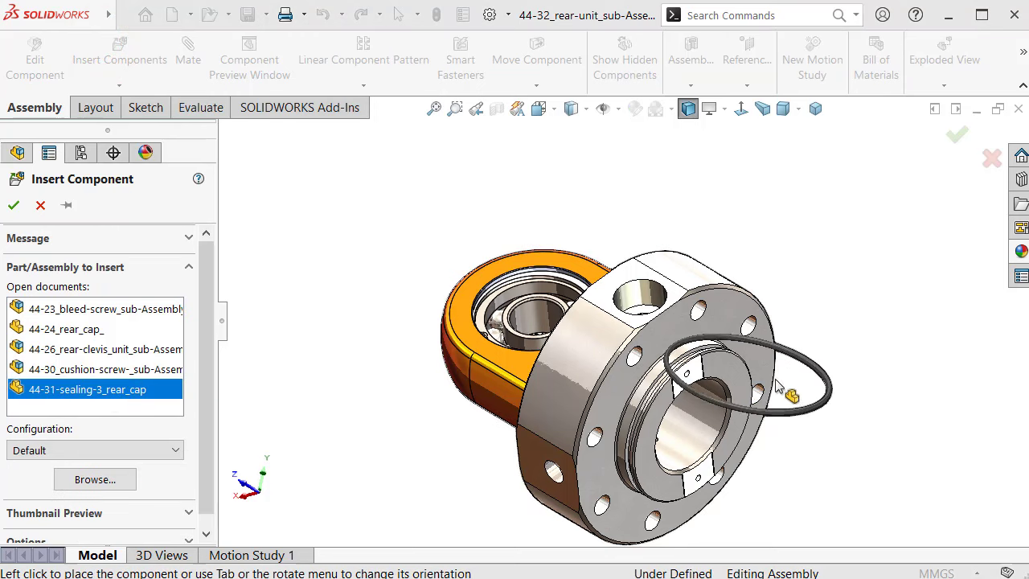
pyautogui.click(792, 388)
pyautogui.scroll(-3, 784, 382)
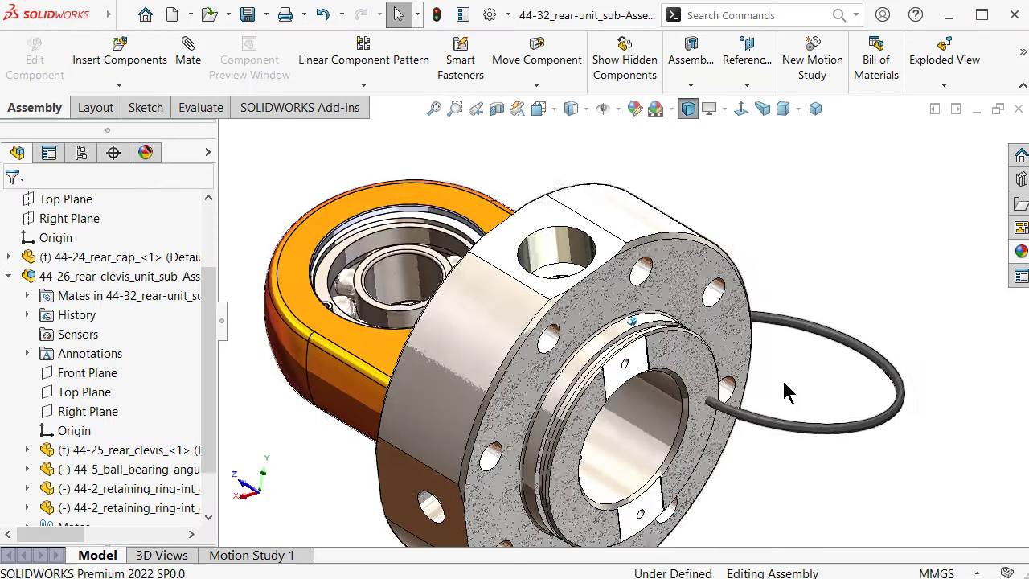
pyautogui.moveTo(811, 424); pyautogui.dragTo(862, 327)
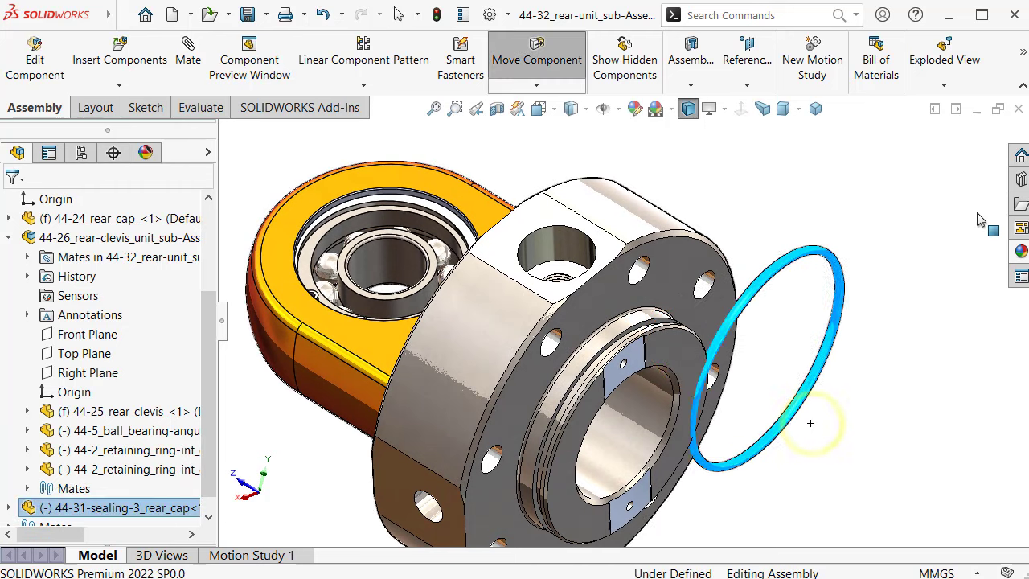
pyautogui.click(619, 110)
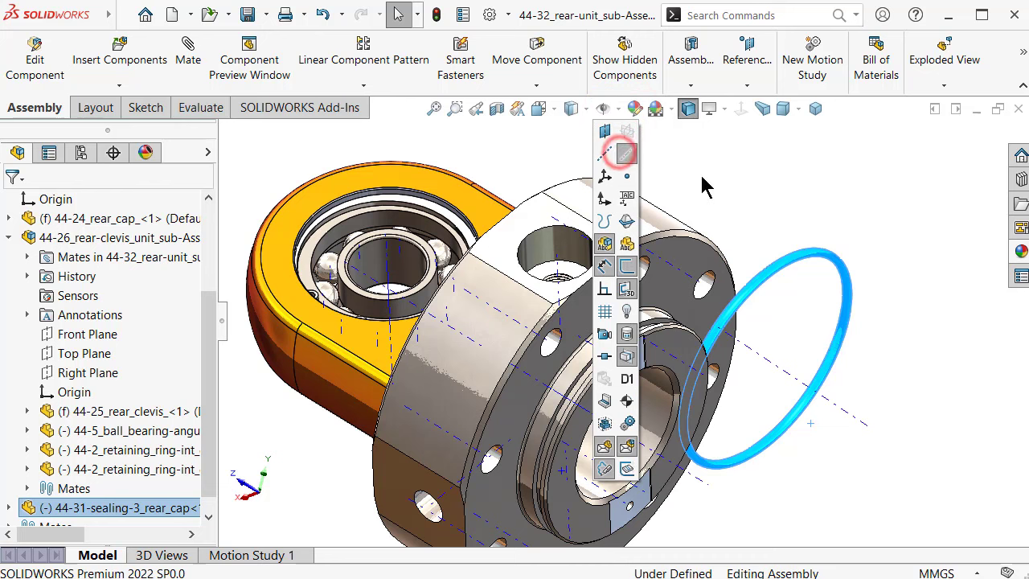
pyautogui.click(797, 185)
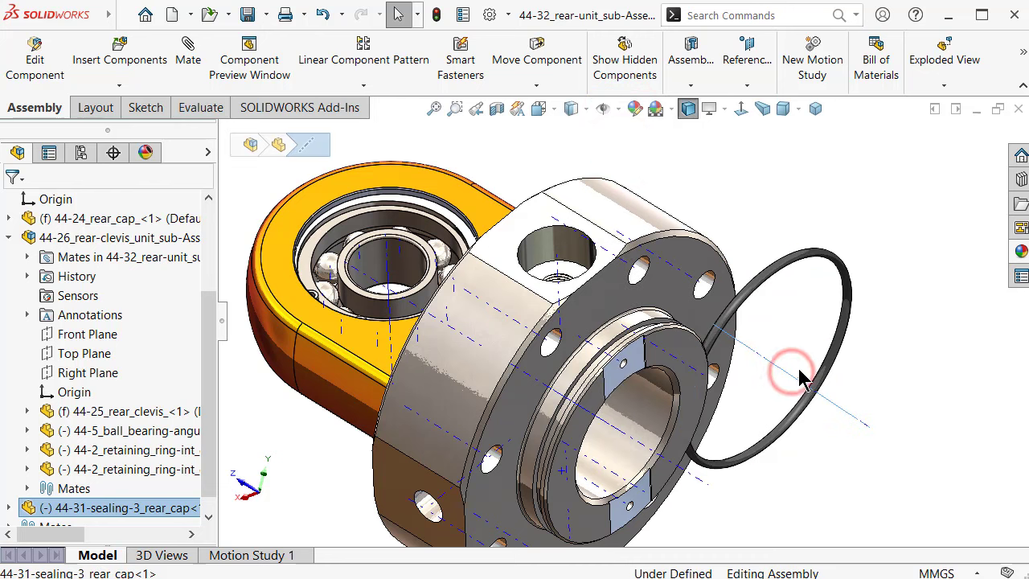
# Step: Mate the O-ring concentric with the rear cap's bore
pyautogui.click(191, 64)
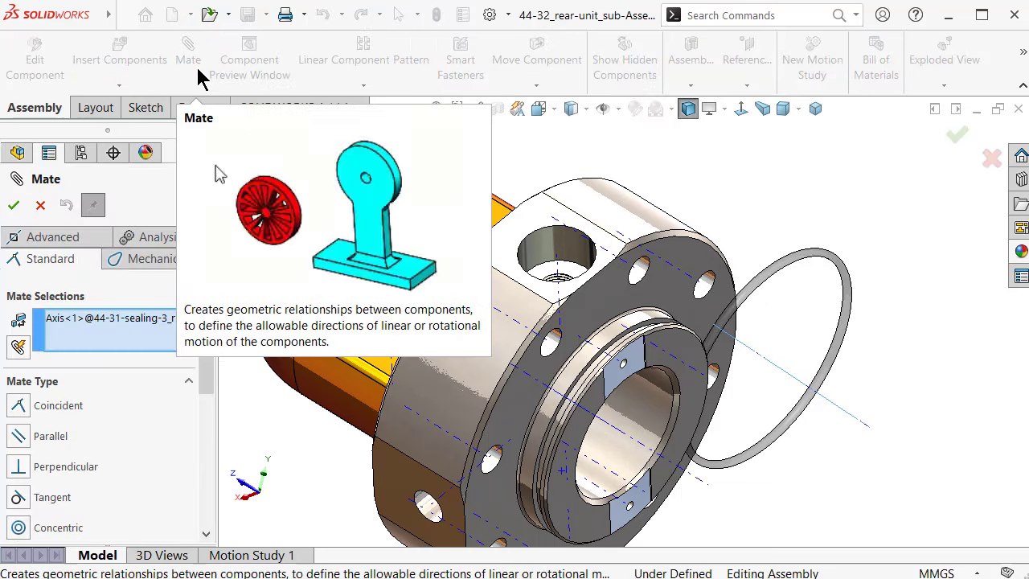
pyautogui.moveTo(615, 486)
pyautogui.mouseDown(button='middle')
pyautogui.moveTo(603, 473)
pyautogui.moveTo(643, 428)
pyautogui.mouseUp(button='middle')
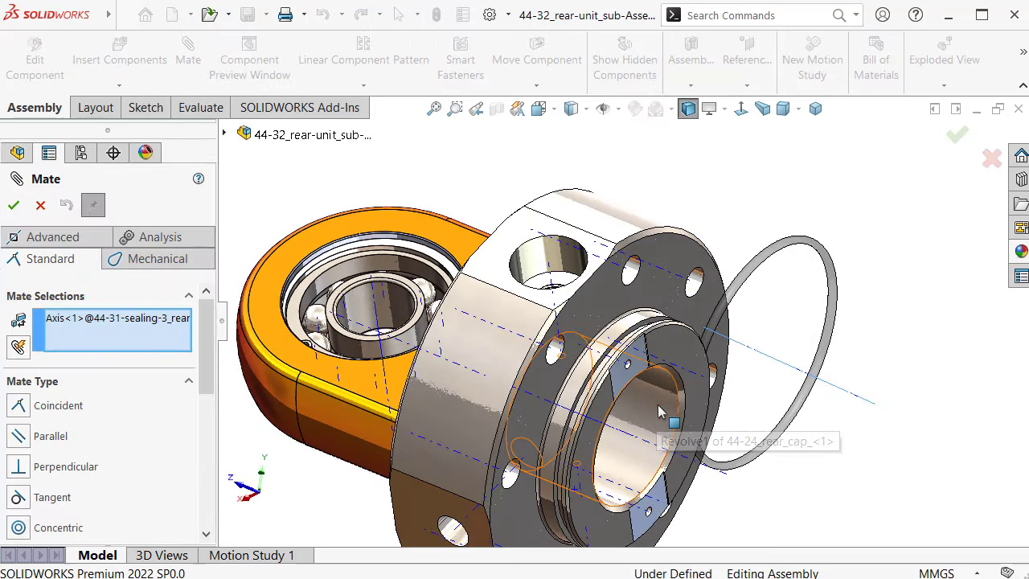
pyautogui.click(659, 411)
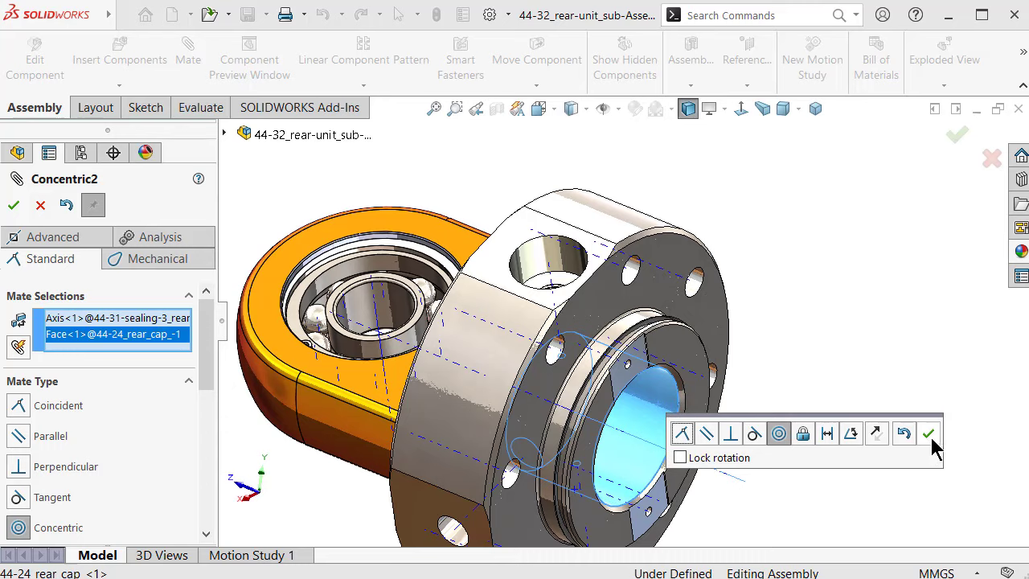
pyautogui.click(928, 434)
# Step: Make the O-ring's outer face tangent to the rear cap's groove face
pyautogui.scroll(-5, 737, 374)
pyautogui.moveTo(667, 367); pyautogui.dragTo(573, 322, button='middle')
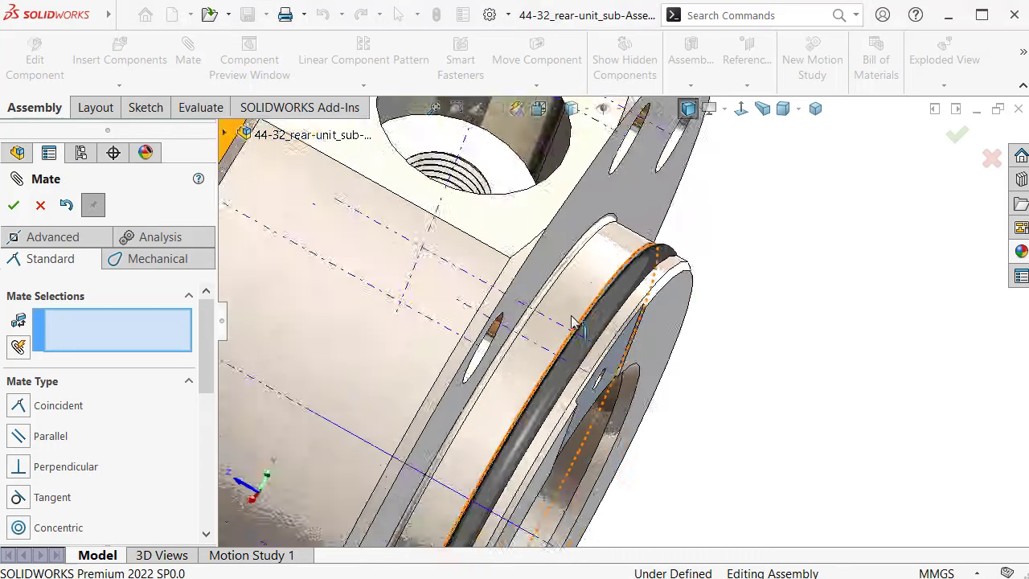
pyautogui.scroll(-2, 572, 322)
pyautogui.scroll(-3, 602, 249)
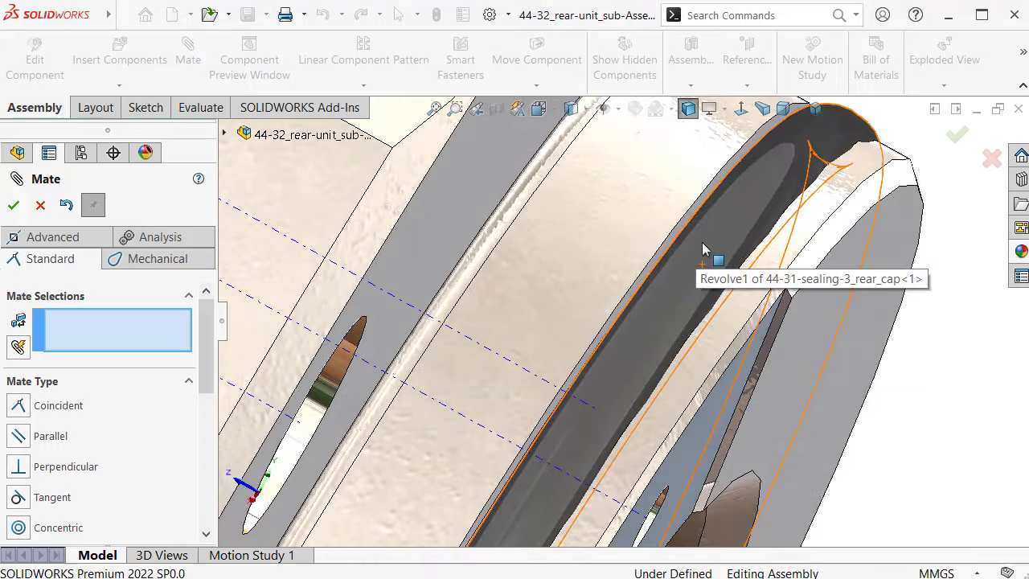
pyautogui.click(703, 249)
pyautogui.scroll(-2, 701, 243)
pyautogui.scroll(-2, 702, 239)
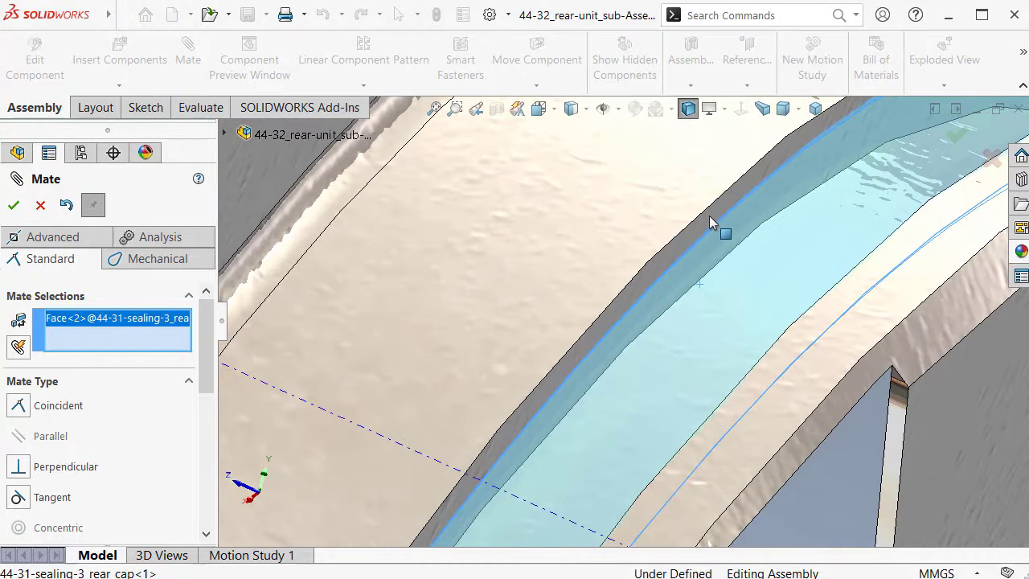
pyautogui.click(709, 216)
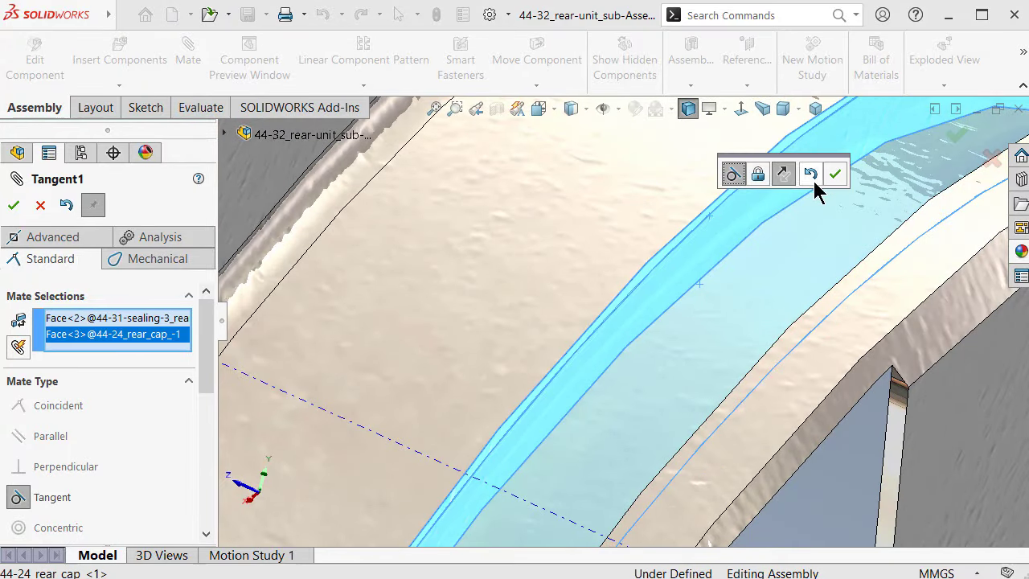
pyautogui.click(834, 175)
pyautogui.scroll(2, 844, 213)
pyautogui.scroll(2, 849, 222)
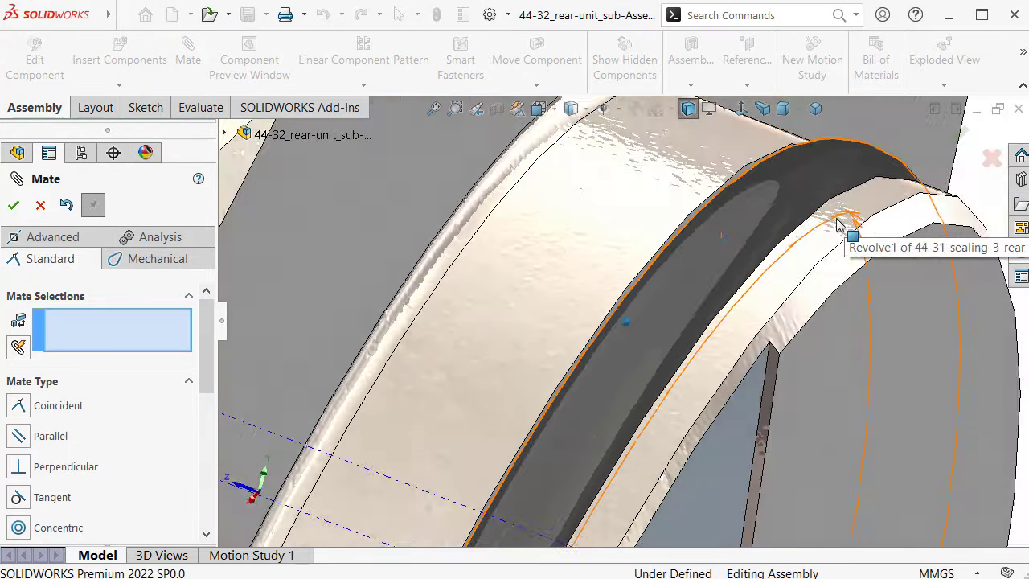
pyautogui.scroll(2, 804, 193)
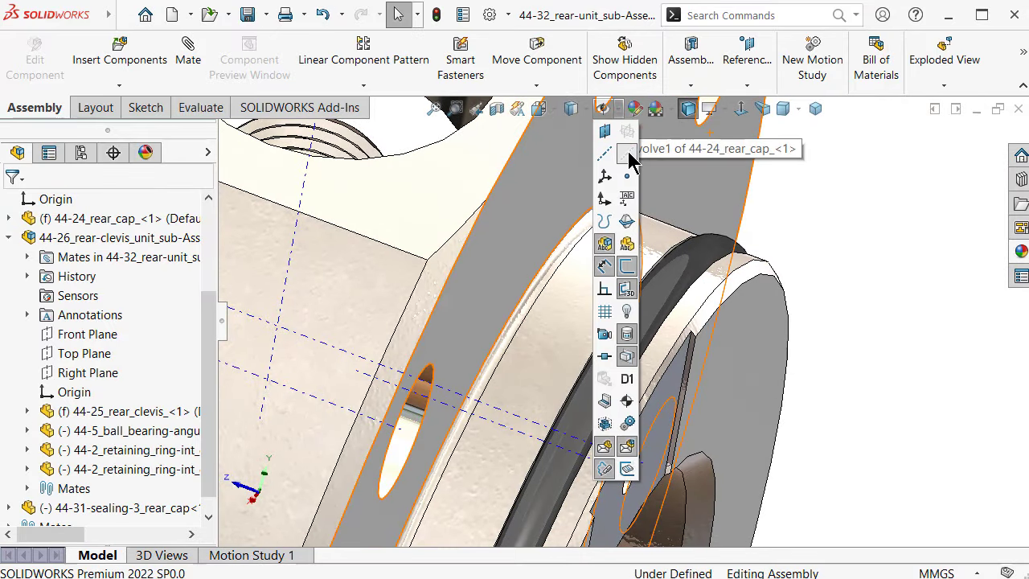
pyautogui.click(919, 248)
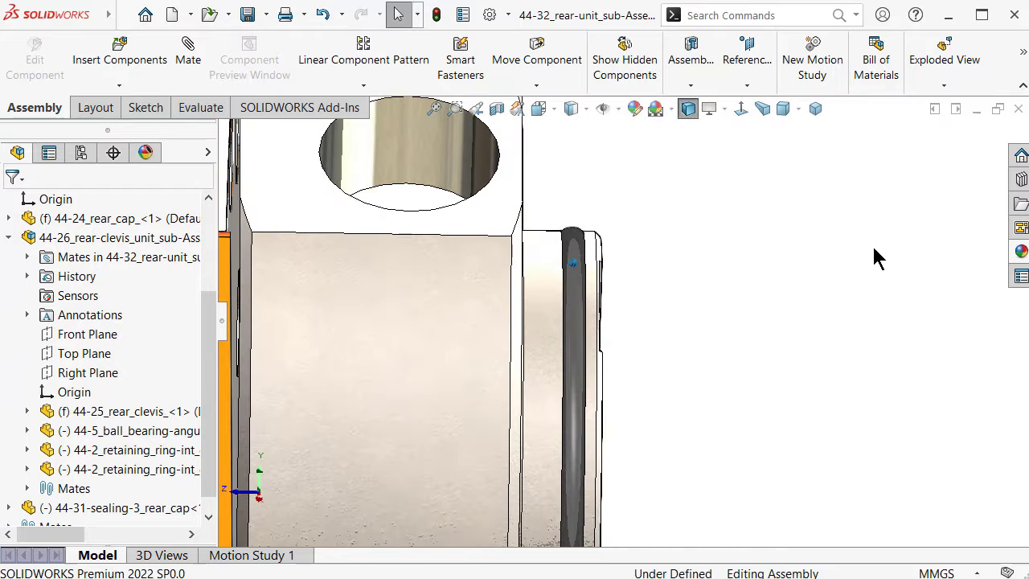
pyautogui.hotkey('ctrl', '7')
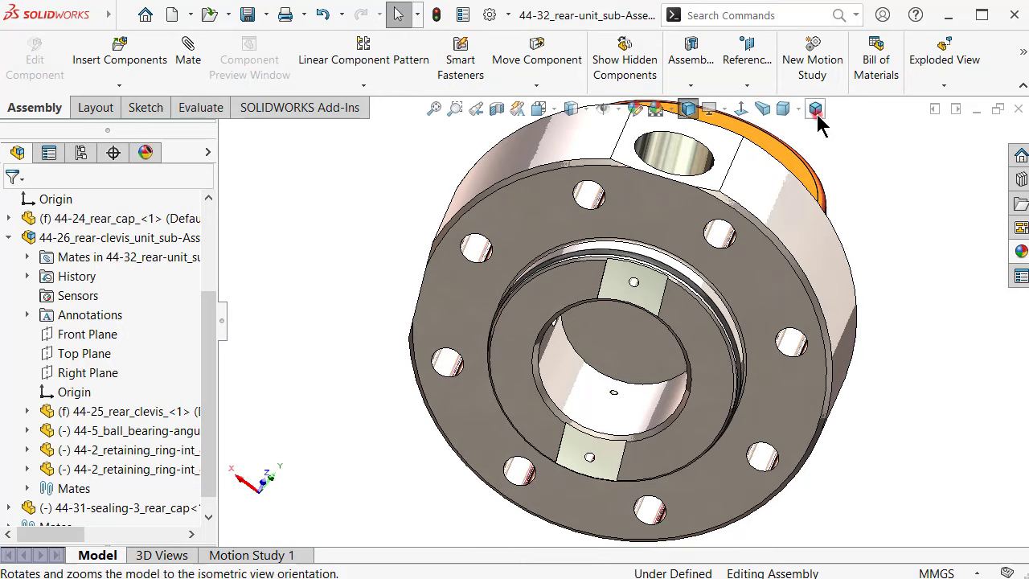
pyautogui.click(816, 113)
pyautogui.scroll(-5, 640, 294)
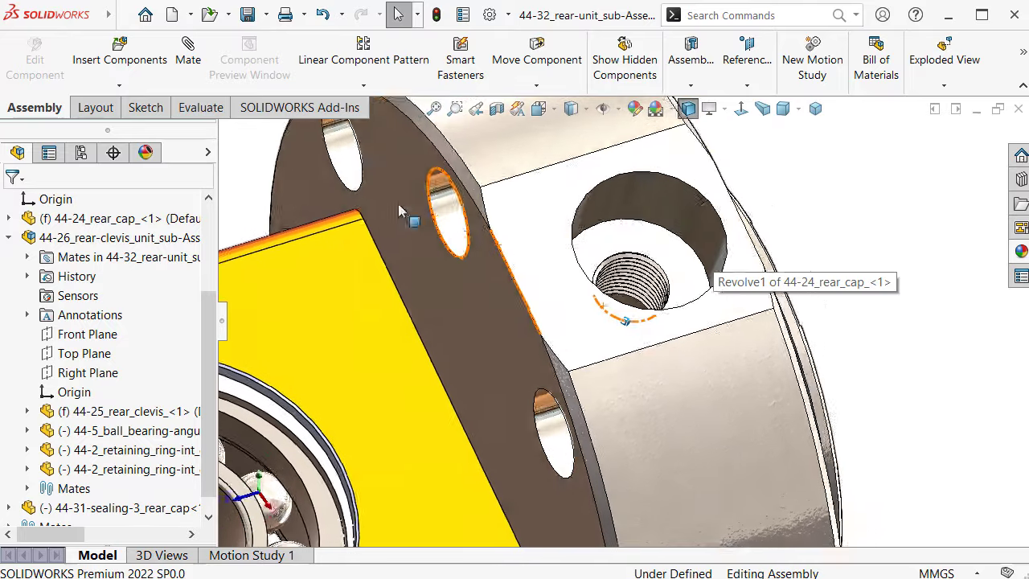
pyautogui.click(814, 112)
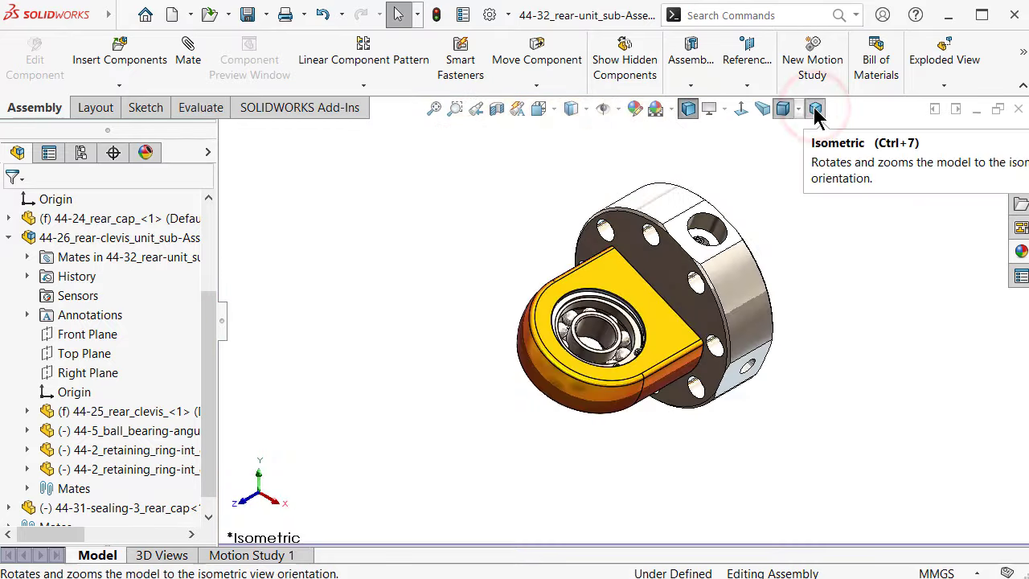
# Step: Insert the 44-30_cushion-screw sub-assembly and place it beside the clevis
pyautogui.click(125, 56)
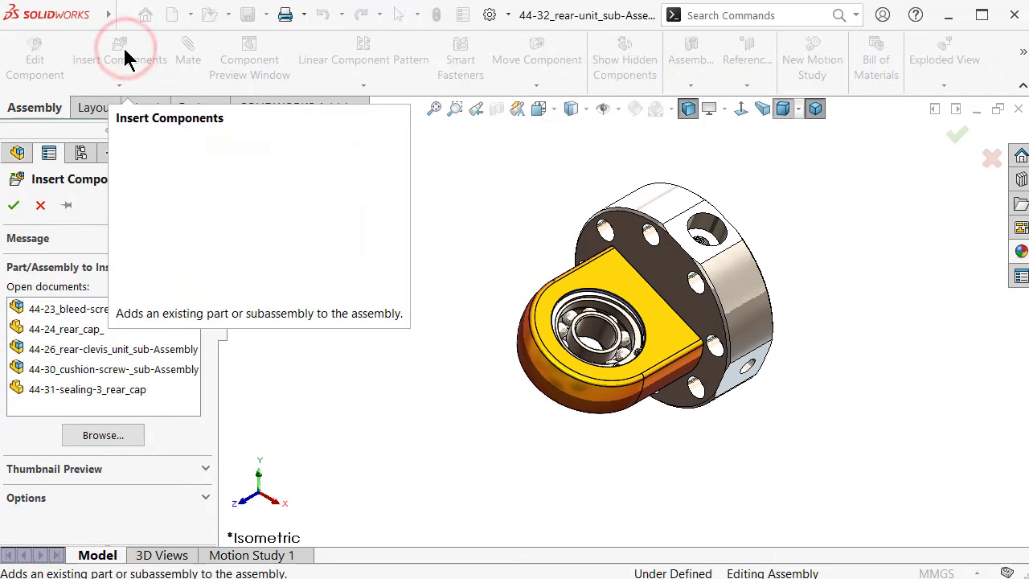
pyautogui.click(117, 375)
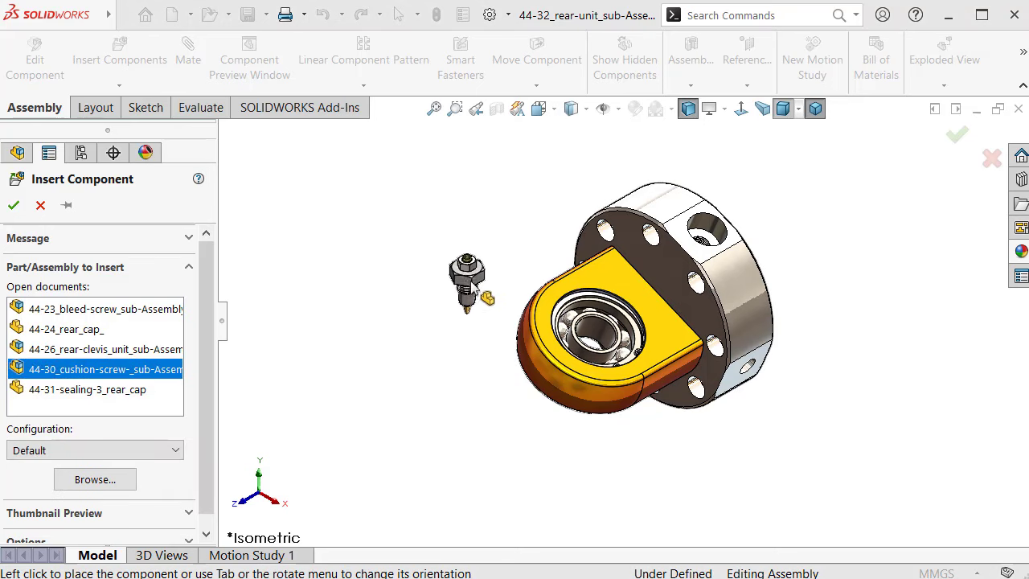
pyautogui.click(493, 262)
pyautogui.scroll(-3, 515, 385)
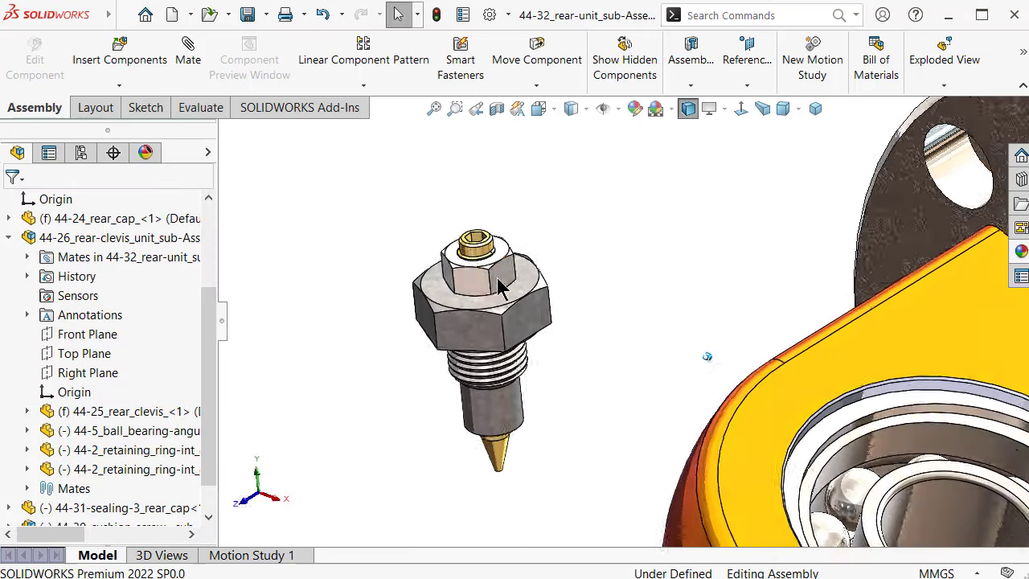
pyautogui.scroll(-4, 538, 418)
# Step: Mate the cushion screw concentric with the rear cap's threaded hole, with flipped alignment
pyautogui.click(512, 425)
pyautogui.press('s')
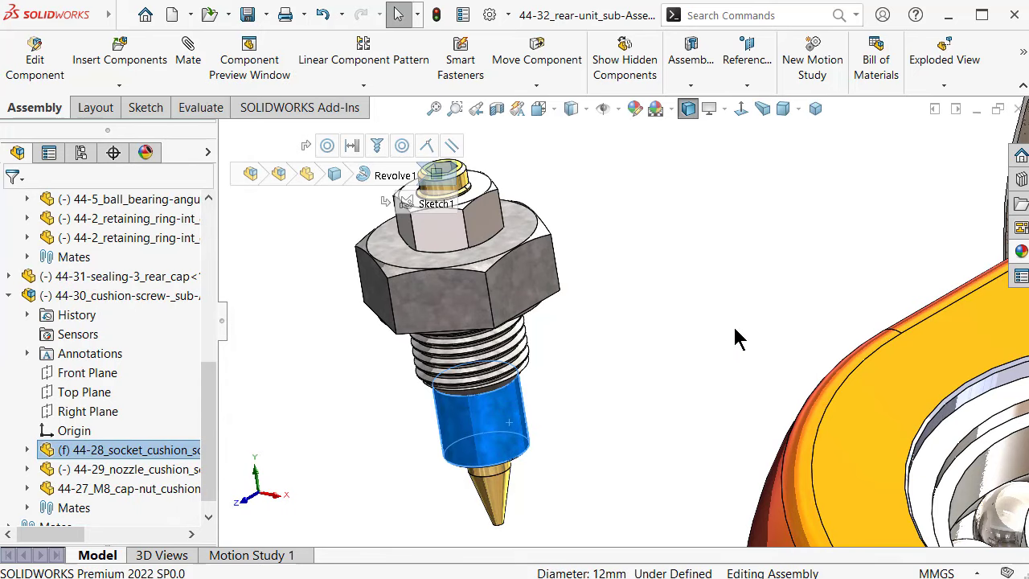
pyautogui.press('m')
pyautogui.scroll(5, 735, 335)
pyautogui.moveTo(761, 291)
pyautogui.mouseDown(button='middle')
pyautogui.moveTo(831, 290)
pyautogui.moveTo(952, 353)
pyautogui.mouseUp(button='middle')
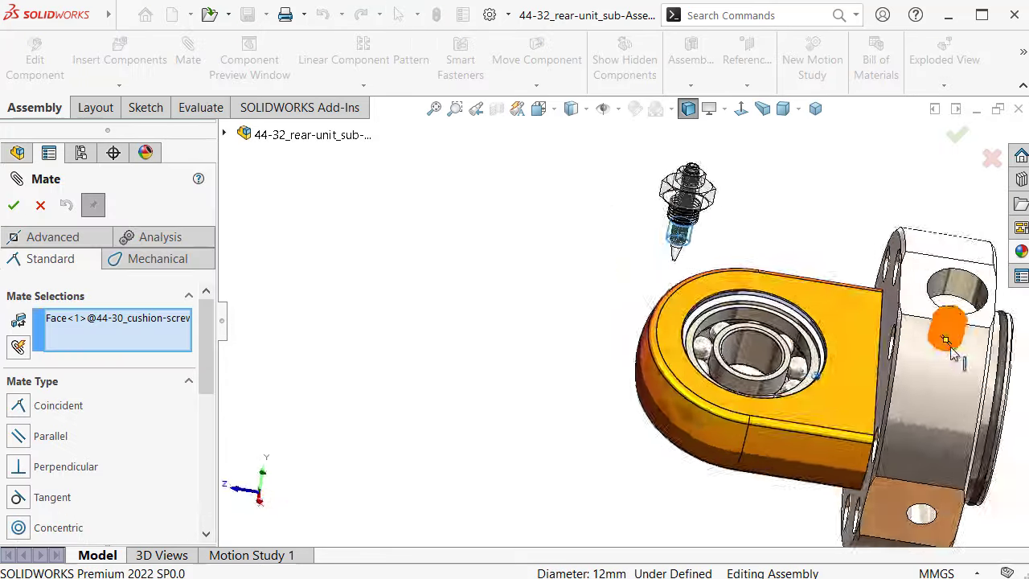
pyautogui.scroll(-3, 952, 354)
pyautogui.scroll(-2, 924, 341)
pyautogui.scroll(-2, 892, 326)
pyautogui.scroll(-2, 875, 315)
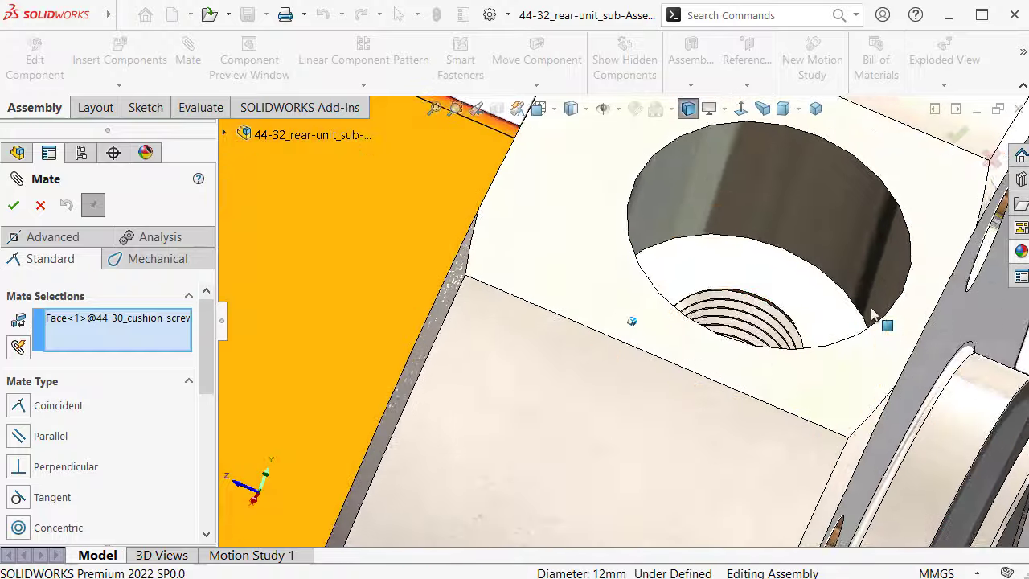
pyautogui.scroll(-2, 875, 315)
pyautogui.scroll(-2, 880, 320)
pyautogui.scroll(-1, 876, 317)
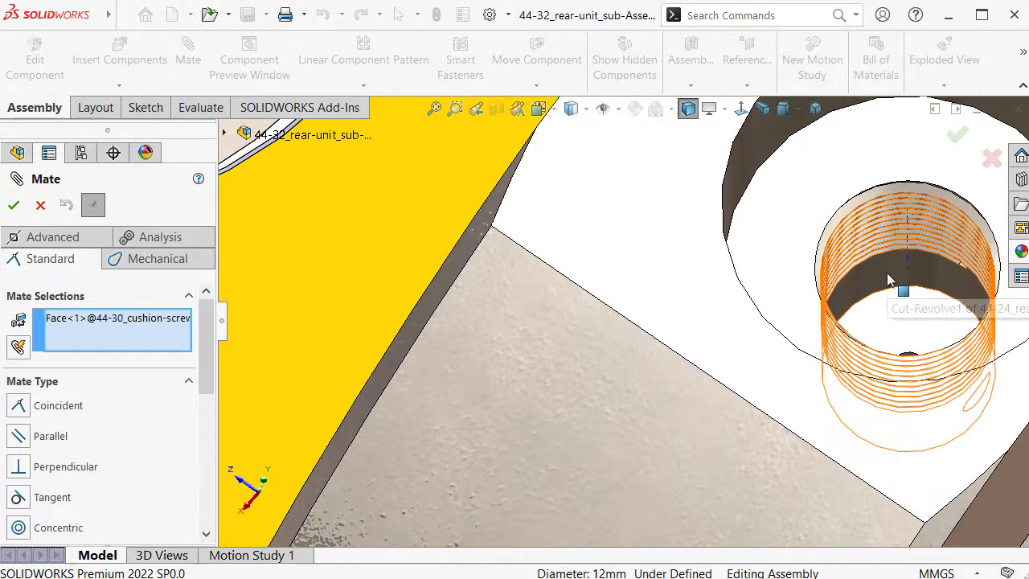
pyautogui.click(889, 279)
pyautogui.click(933, 478)
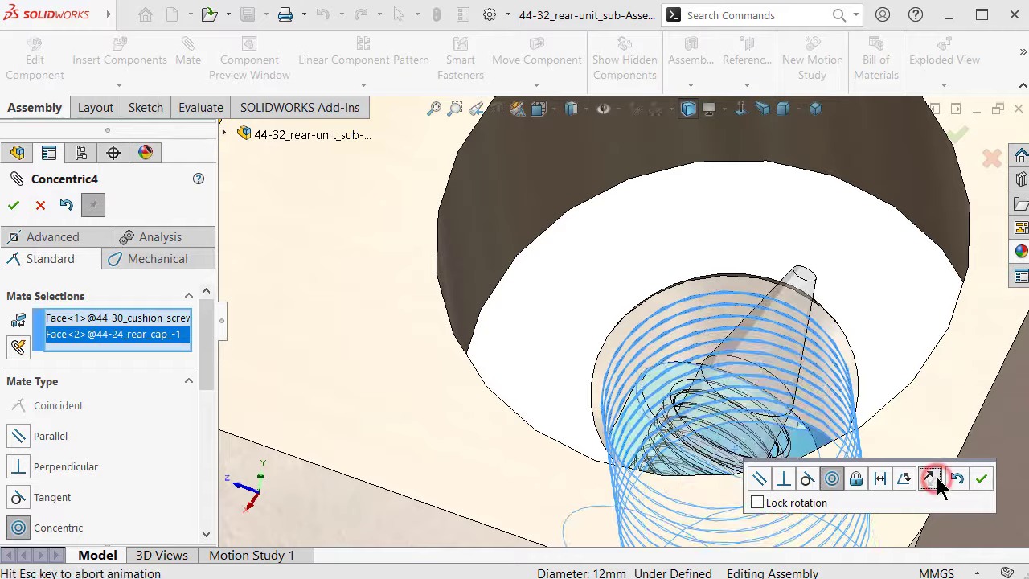
pyautogui.click(982, 480)
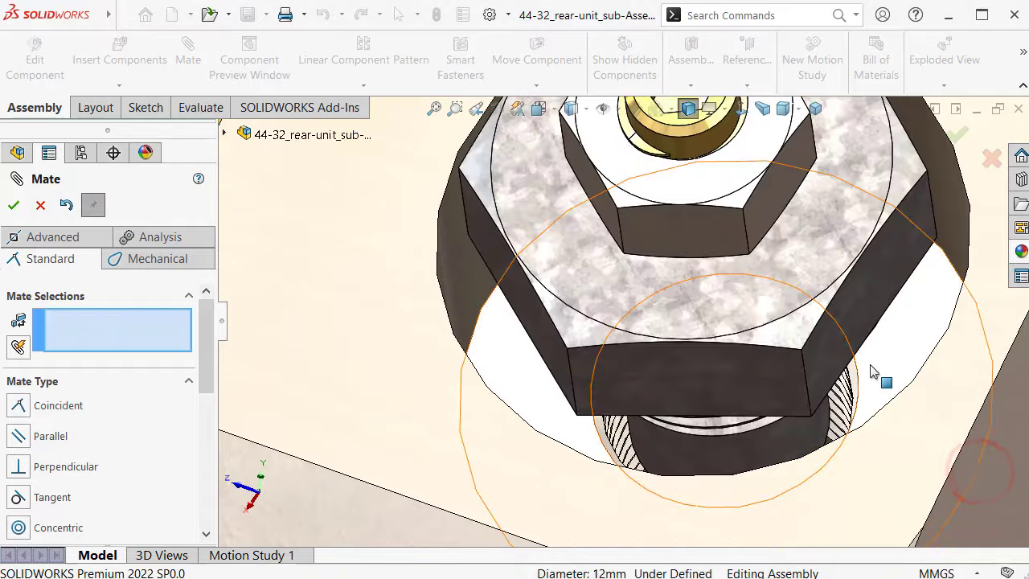
# Step: Mate a cushion screw face coincident with the rear cap face and close the Mate tool
pyautogui.scroll(1, 875, 369)
pyautogui.scroll(2, 873, 368)
pyautogui.scroll(2, 802, 287)
pyautogui.scroll(2, 801, 287)
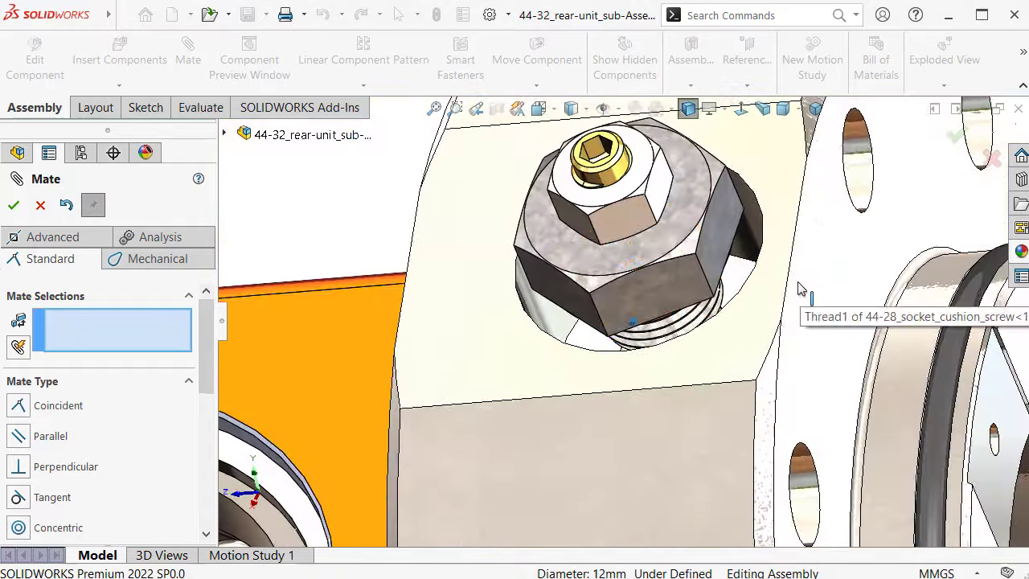
pyautogui.moveTo(802, 287); pyautogui.dragTo(744, 289, button='middle')
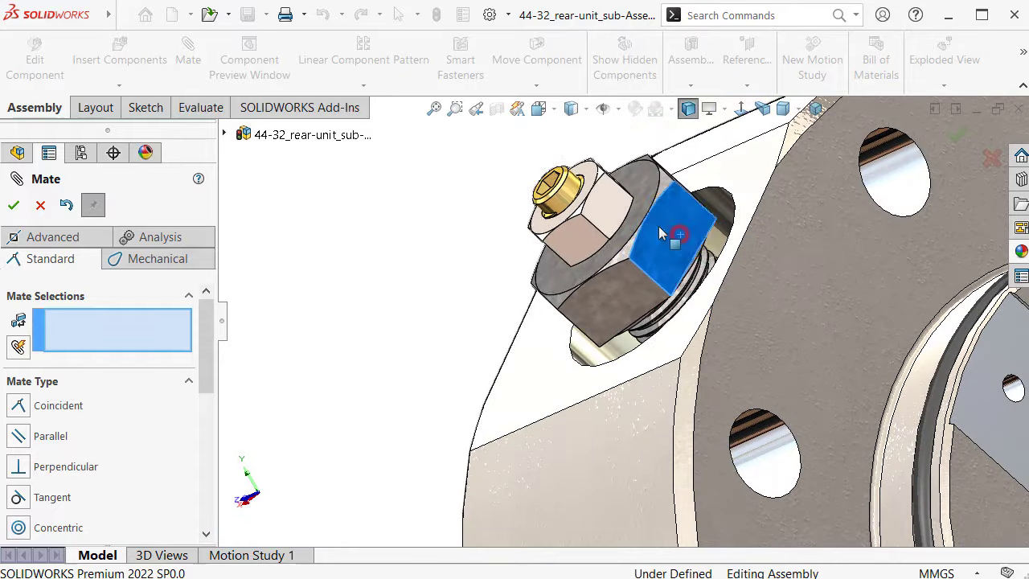
pyautogui.moveTo(659, 234)
pyautogui.mouseDown(button='middle')
pyautogui.moveTo(494, 214)
pyautogui.moveTo(384, 223)
pyautogui.moveTo(388, 243)
pyautogui.moveTo(471, 258)
pyautogui.mouseUp(button='middle')
pyautogui.scroll(-2, 386, 243)
pyautogui.click(573, 221)
pyautogui.moveTo(571, 218)
pyautogui.mouseDown(button='middle')
pyautogui.moveTo(573, 252)
pyautogui.moveTo(731, 466)
pyautogui.mouseUp(button='middle')
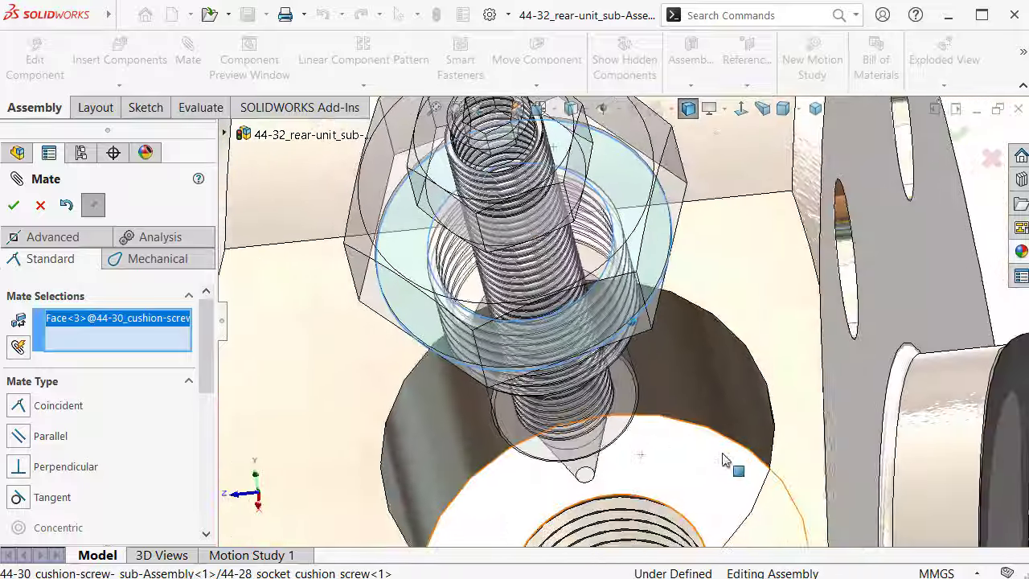
pyautogui.click(718, 462)
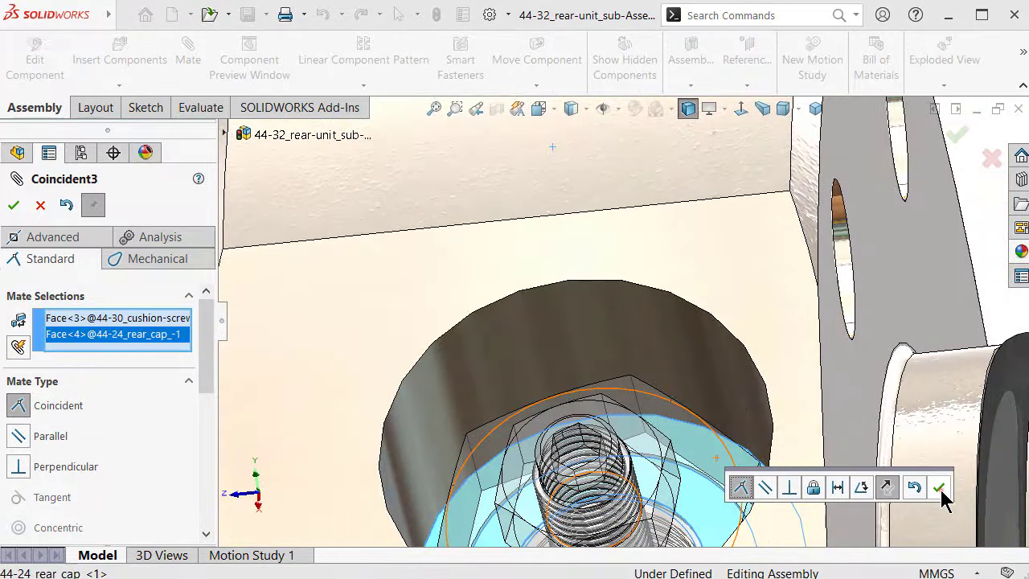
pyautogui.click(939, 487)
pyautogui.moveTo(794, 462); pyautogui.dragTo(457, 346, button='middle')
pyautogui.press('Up')
pyautogui.press('Up')
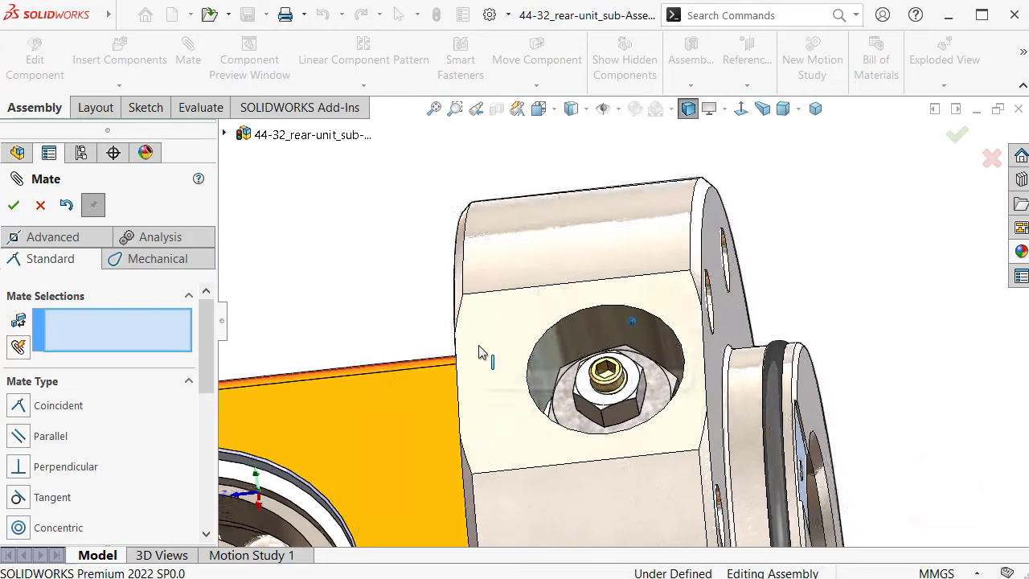
pyautogui.press('Up')
pyautogui.press('Up')
pyautogui.press('Up')
pyautogui.press('Up')
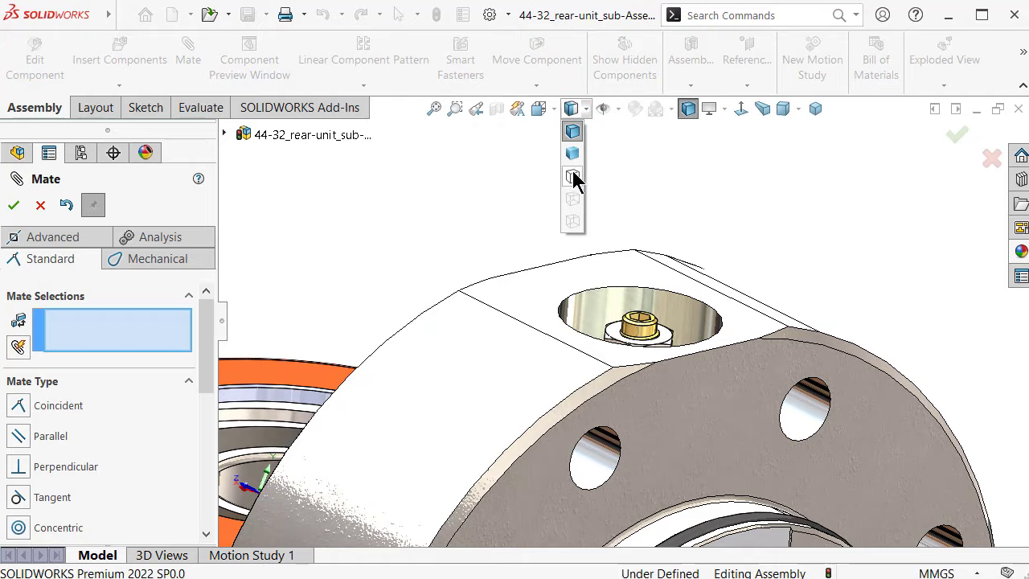
pyautogui.click(949, 138)
pyautogui.press('Down')
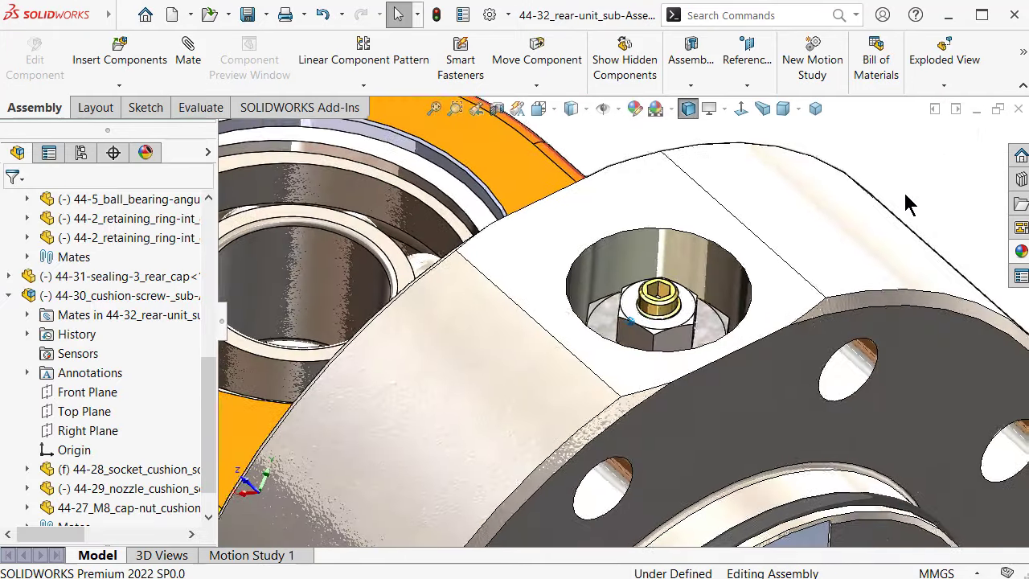
pyautogui.press('Down')
pyautogui.press('Down')
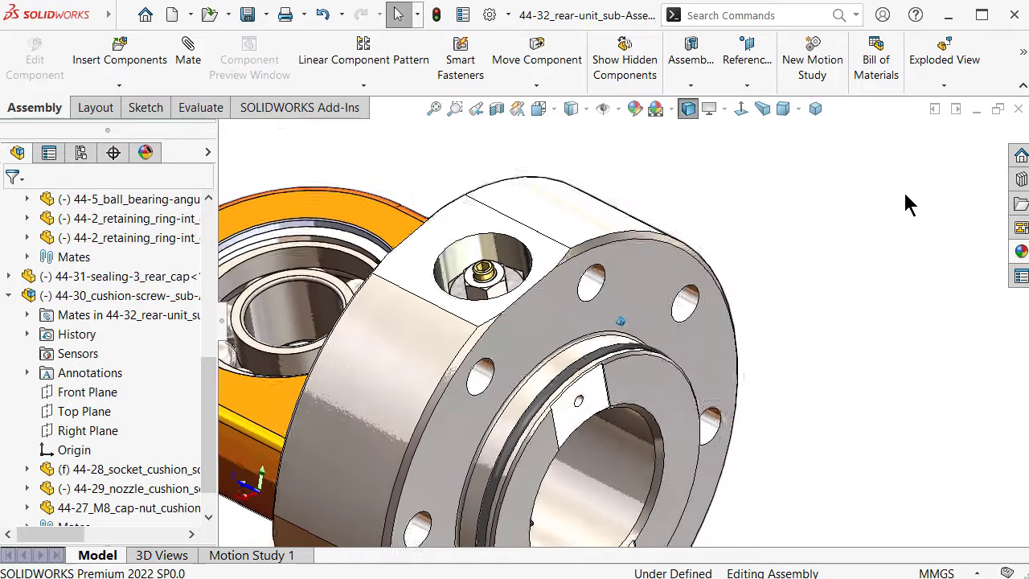
pyautogui.press('Down')
pyautogui.hotkey('ctrl', 'z')
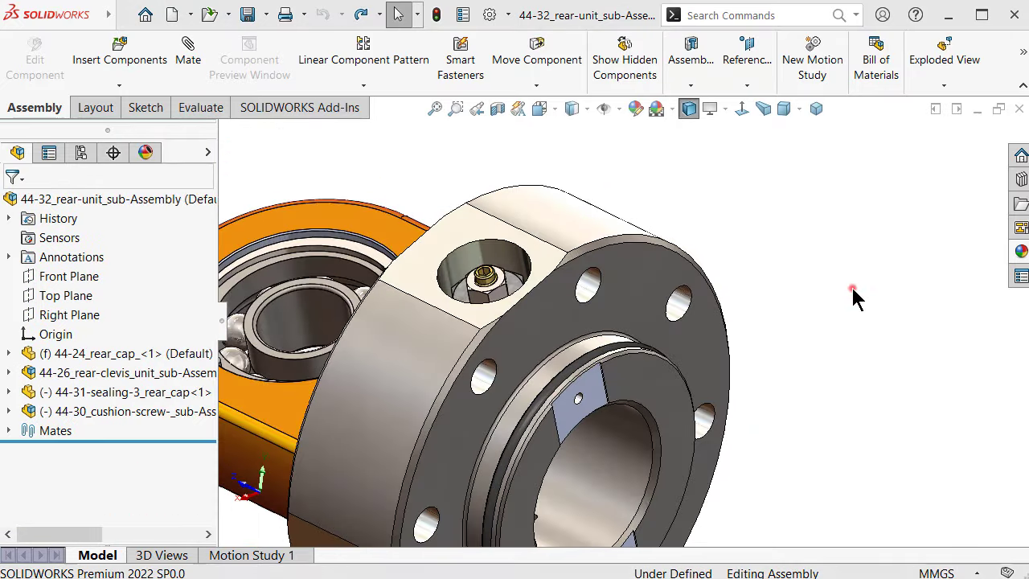
pyautogui.press('Left')
pyautogui.scroll(-5, 550, 246)
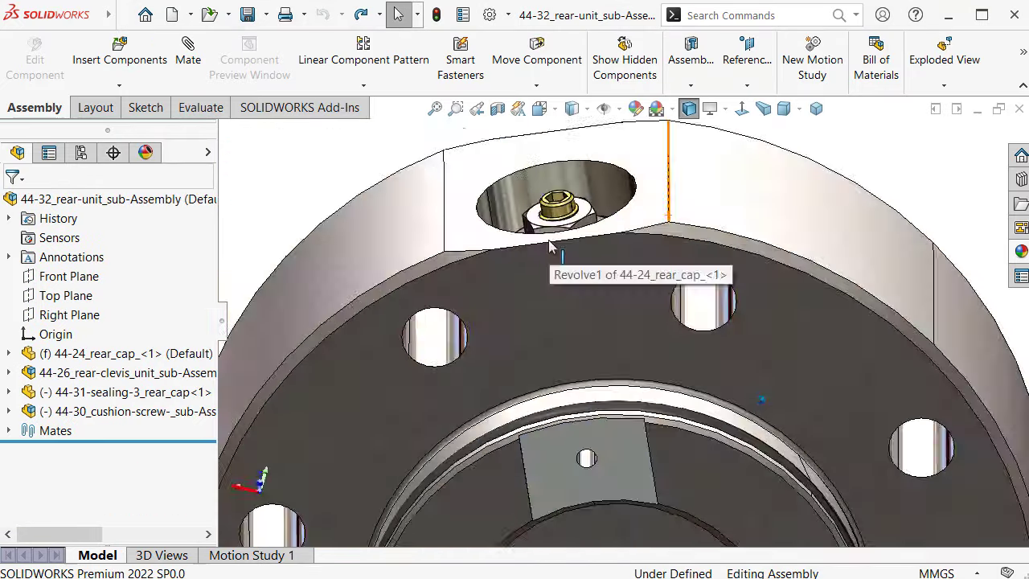
pyautogui.press('Up')
pyautogui.press('Up')
pyautogui.press('Up')
pyautogui.press('Up')
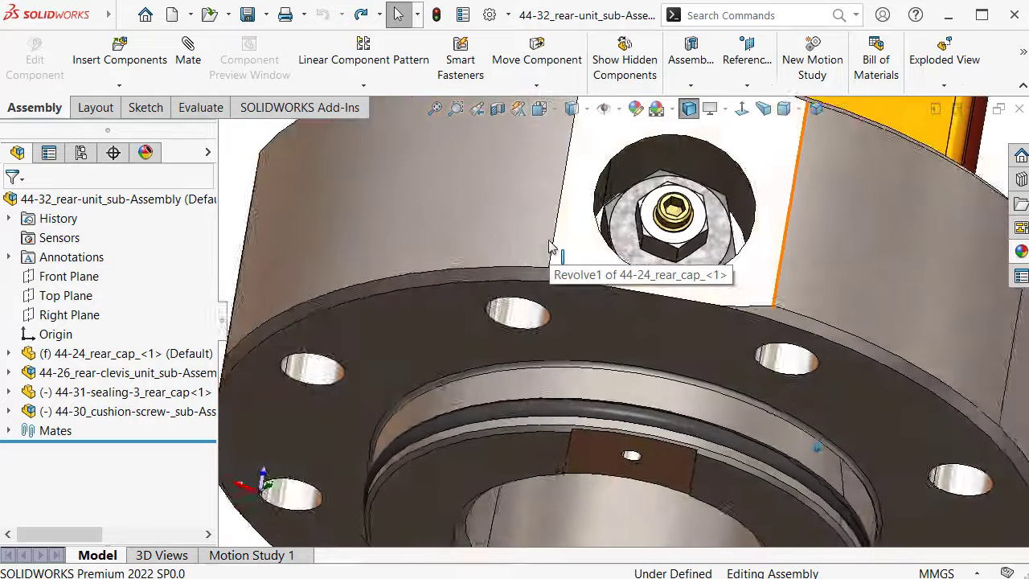
pyautogui.press('Up')
pyautogui.press('Up')
pyautogui.press('Up')
pyautogui.press('Up')
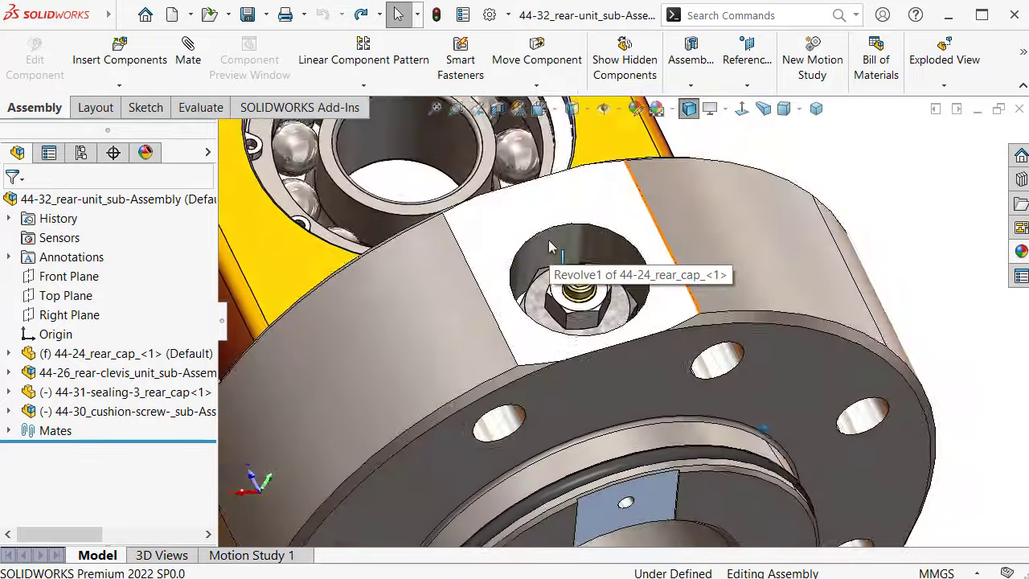
pyautogui.press('Down')
pyautogui.press('Down')
pyautogui.press('Down')
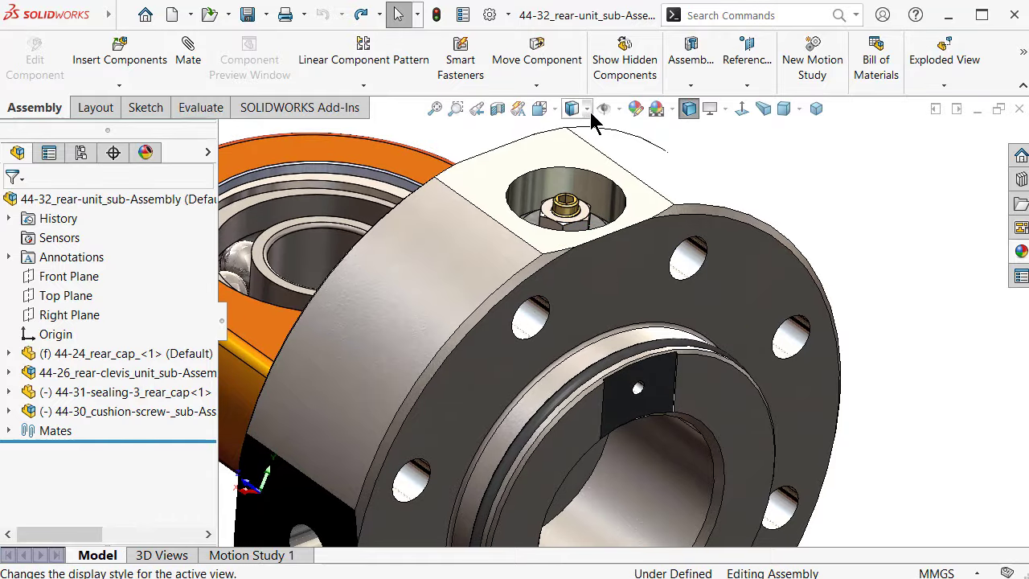
pyautogui.click(573, 200)
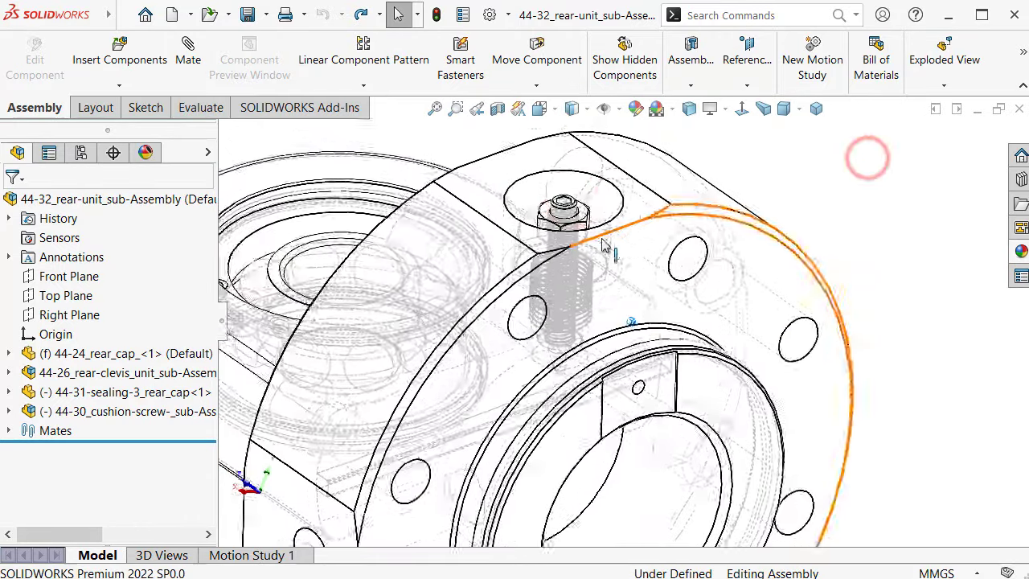
pyautogui.scroll(-5, 627, 321)
pyautogui.scroll(-1, 586, 377)
pyautogui.scroll(3, 586, 378)
pyautogui.scroll(2, 768, 281)
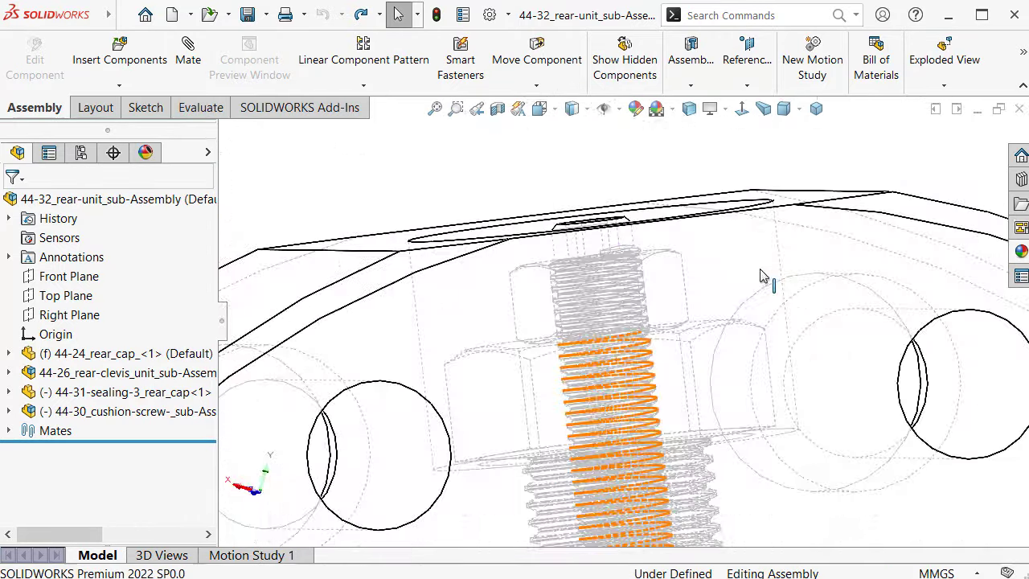
pyautogui.click(741, 109)
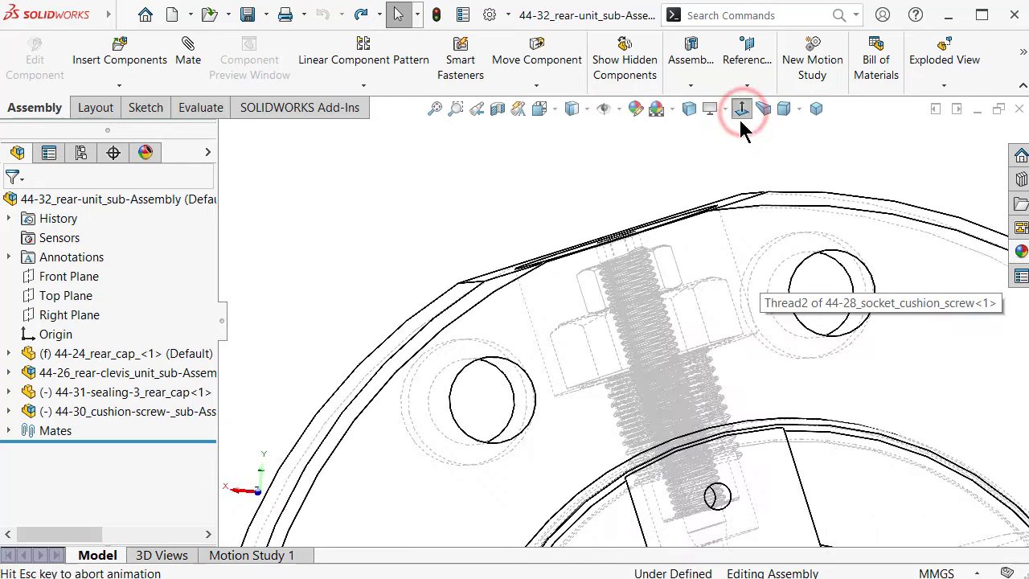
pyautogui.scroll(-5, 734, 378)
pyautogui.scroll(-2, 734, 379)
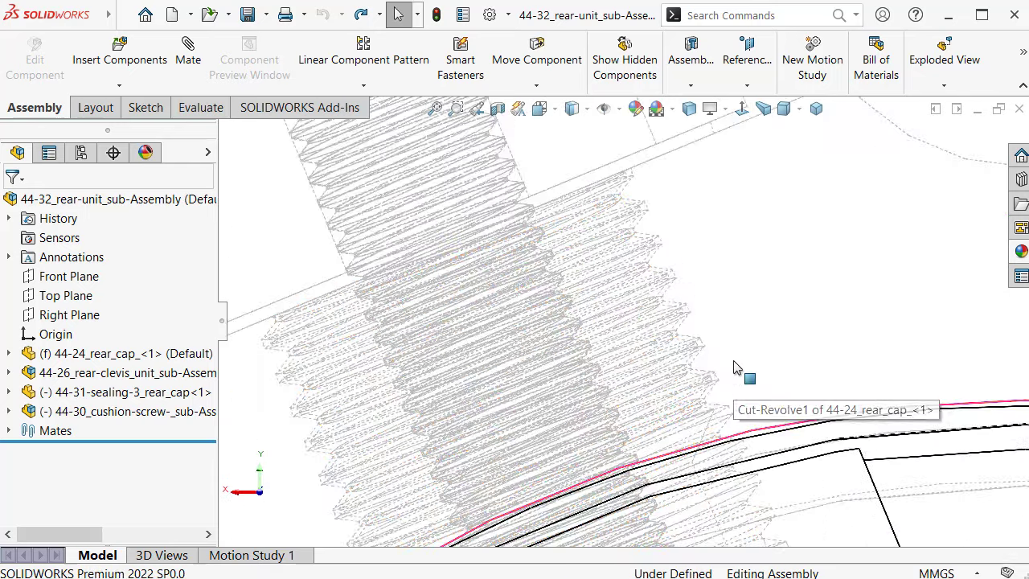
pyautogui.scroll(1, 722, 341)
pyautogui.scroll(2, 732, 378)
pyautogui.scroll(-2, 741, 415)
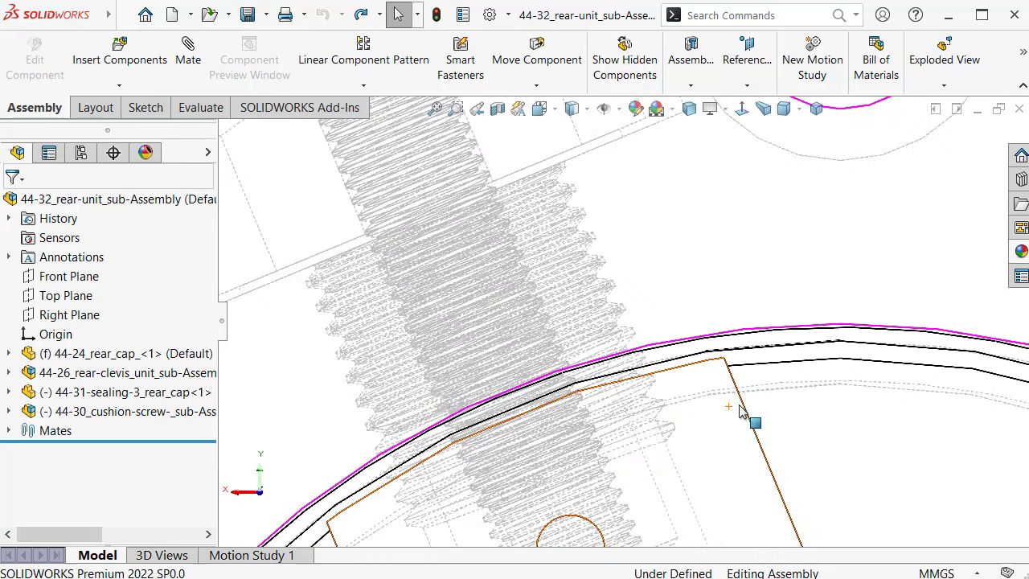
pyautogui.scroll(2, 746, 421)
pyautogui.scroll(1, 522, 265)
pyautogui.scroll(-1, 375, 129)
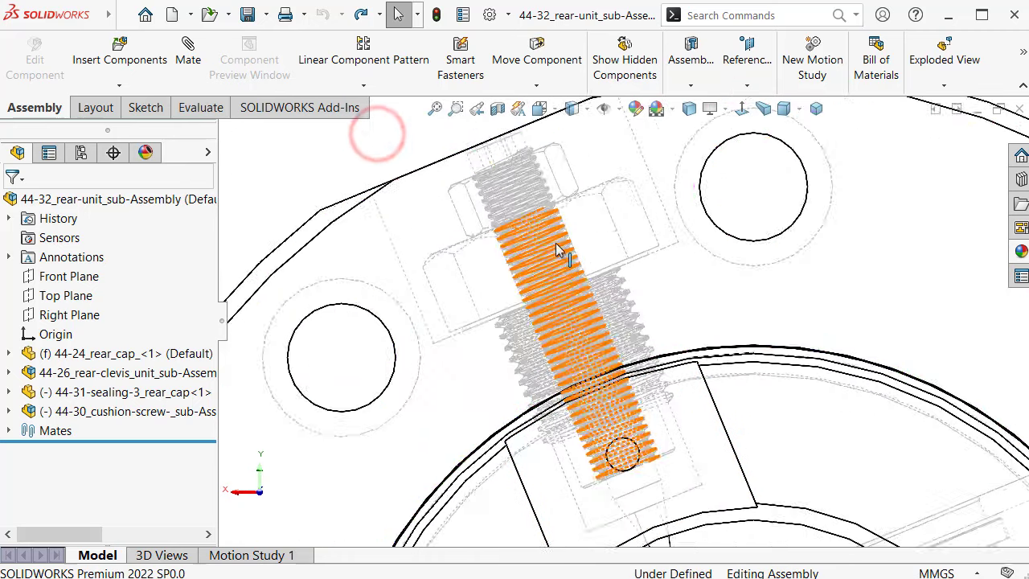
pyautogui.scroll(-3, 562, 306)
pyautogui.scroll(-2, 632, 393)
pyautogui.scroll(-1, 632, 394)
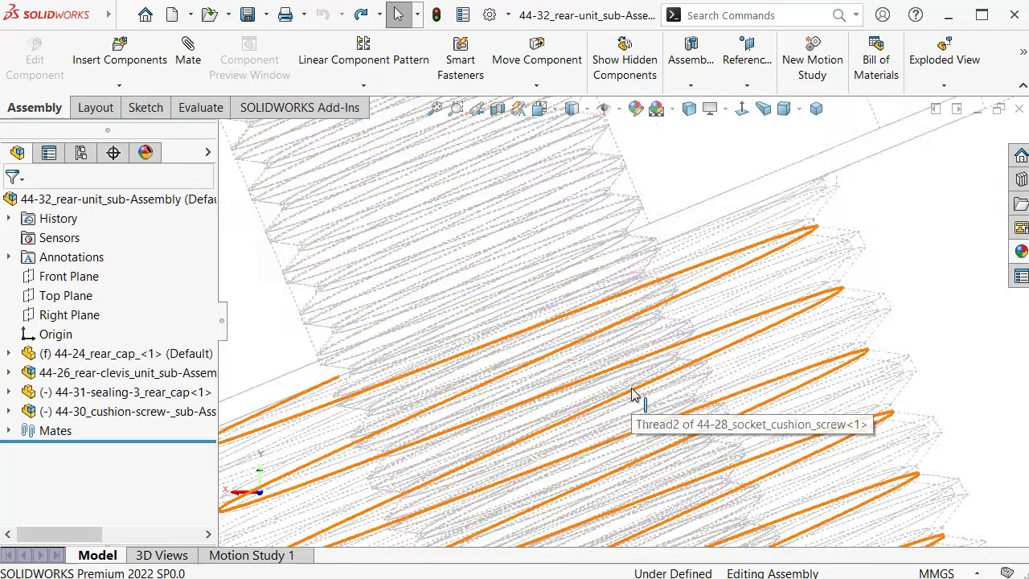
pyautogui.scroll(-1, 632, 394)
pyautogui.scroll(2, 631, 394)
pyautogui.scroll(1, 629, 394)
pyautogui.scroll(2, 631, 394)
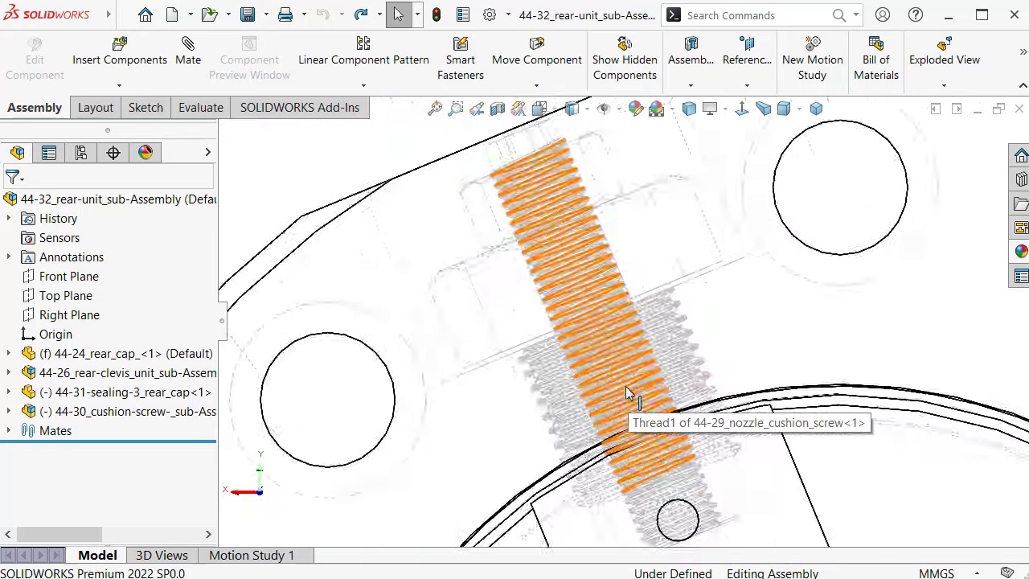
pyautogui.scroll(2, 631, 394)
pyautogui.scroll(1, 804, 201)
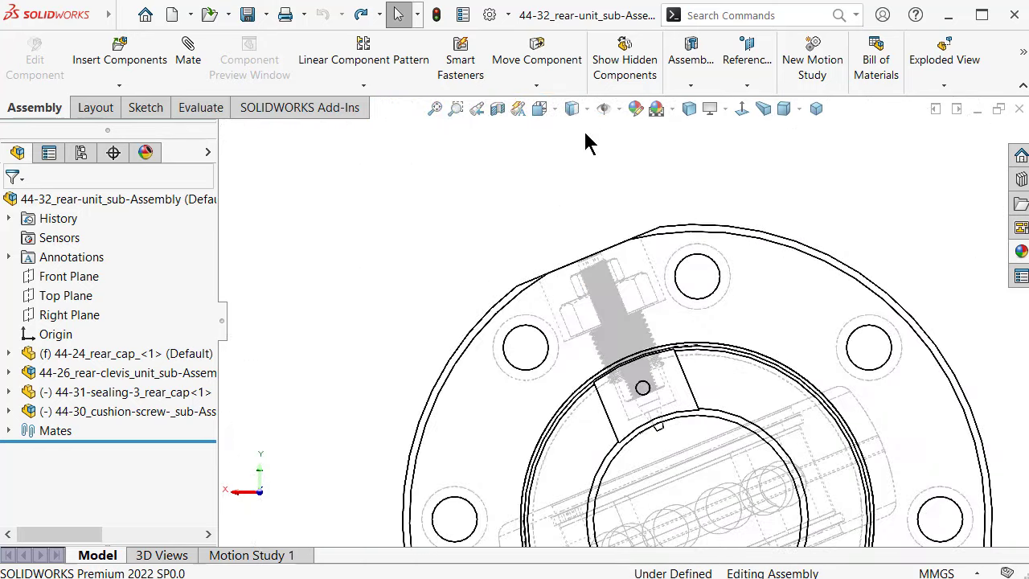
pyautogui.click(559, 110)
pyautogui.click(573, 109)
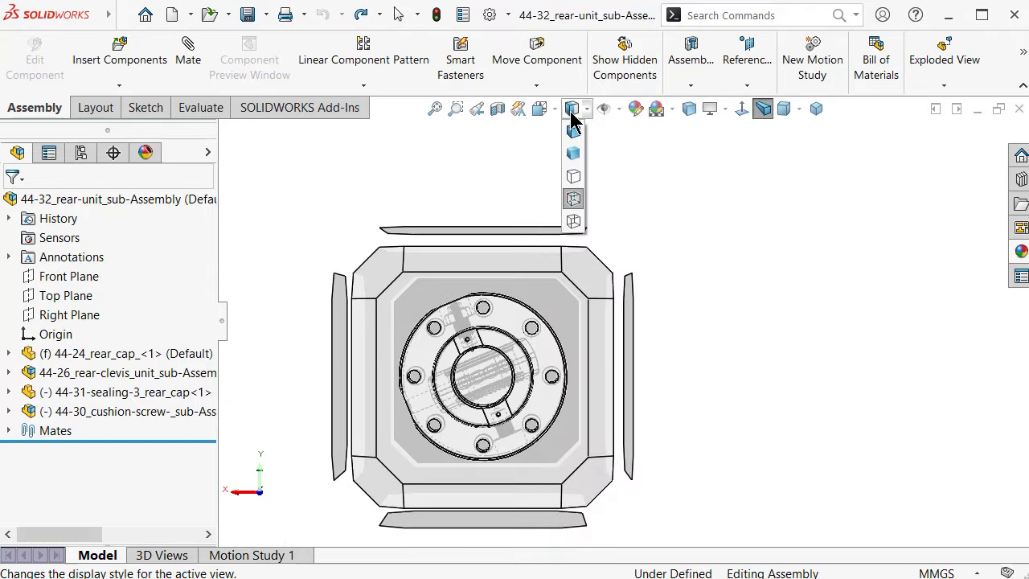
pyautogui.click(573, 132)
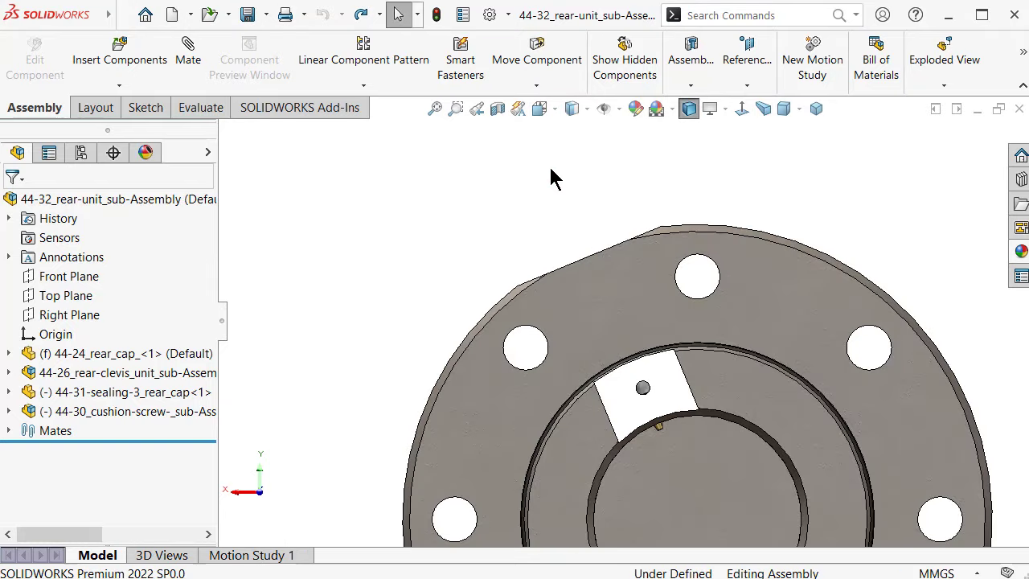
# Step: Insert the 44-23_bleed-screw_sub-Assembly into the rear unit
pyautogui.hotkey('ctrl', '7')
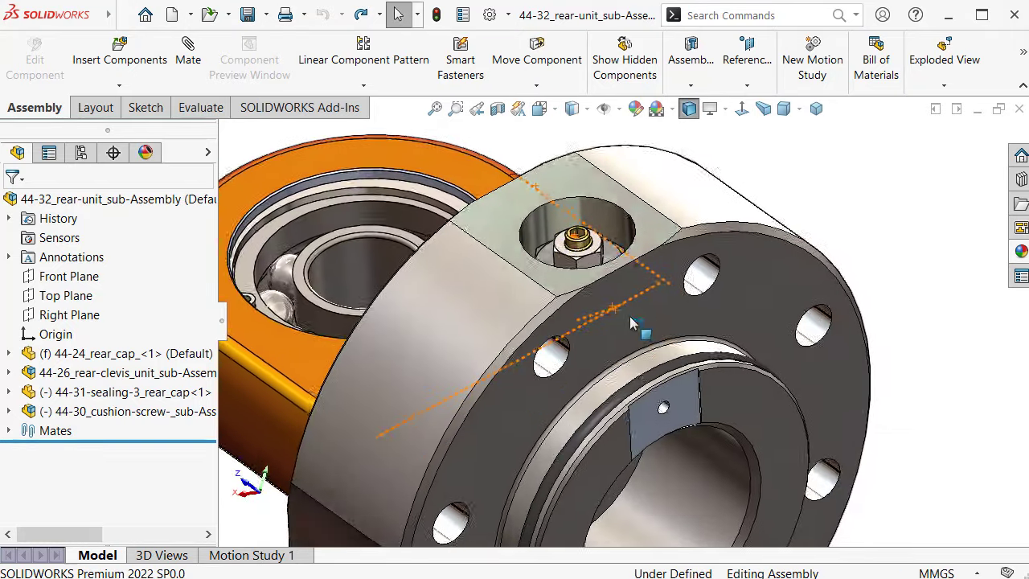
pyautogui.moveTo(629, 322)
pyautogui.mouseDown(button='middle')
pyautogui.moveTo(579, 262)
pyautogui.moveTo(648, 315)
pyautogui.moveTo(632, 300)
pyautogui.mouseUp(button='middle')
pyautogui.scroll(5, 579, 261)
pyautogui.scroll(-5, 533, 445)
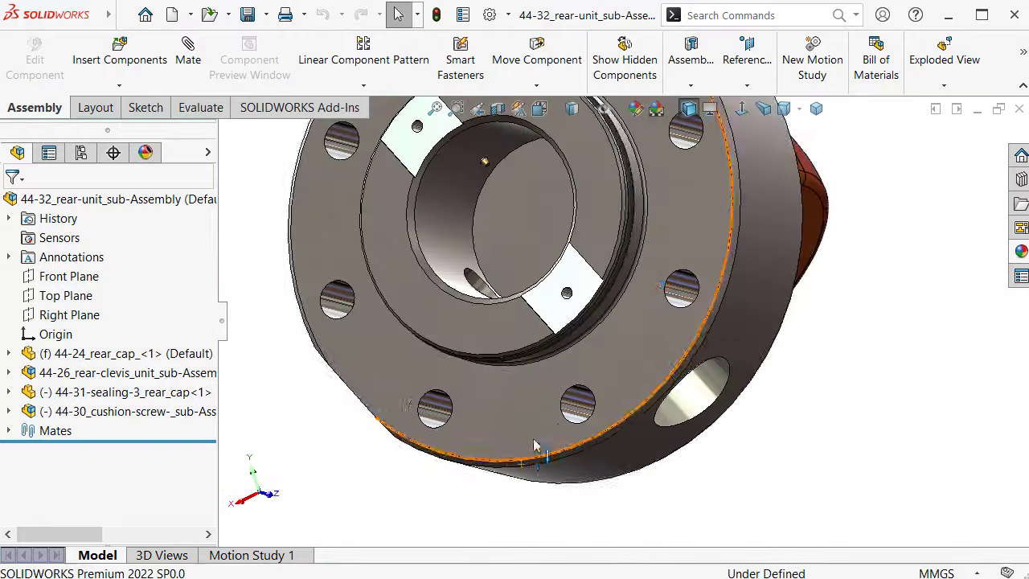
pyautogui.moveTo(535, 445); pyautogui.dragTo(698, 290, button='middle')
pyautogui.scroll(-5, 697, 290)
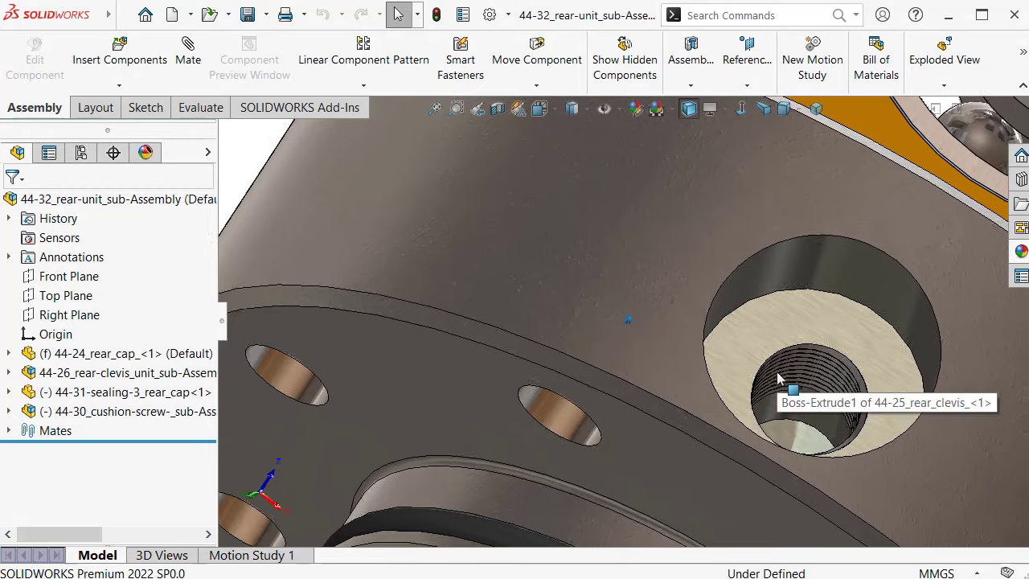
pyautogui.scroll(5, 779, 379)
pyautogui.click(141, 63)
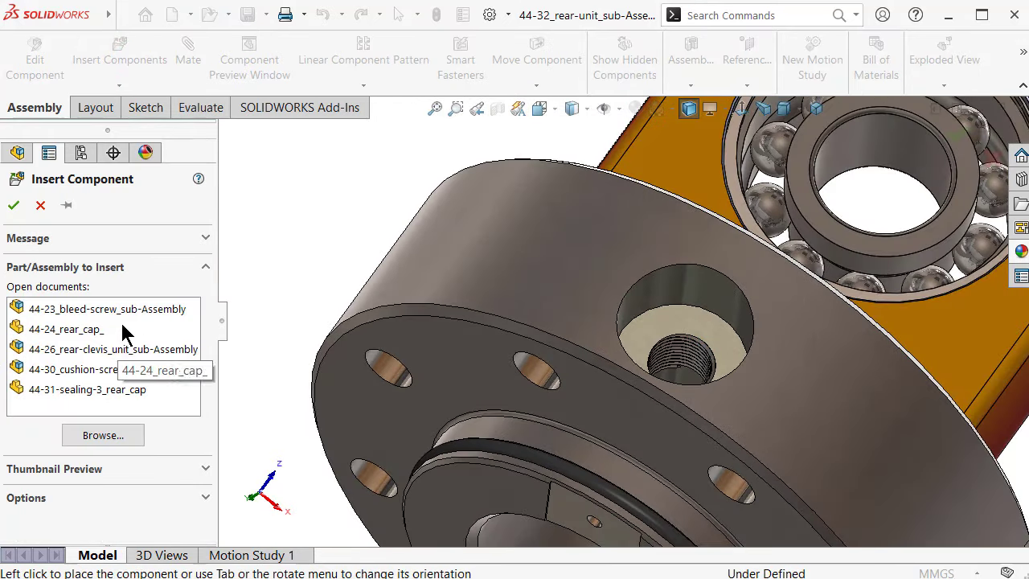
pyautogui.click(327, 227)
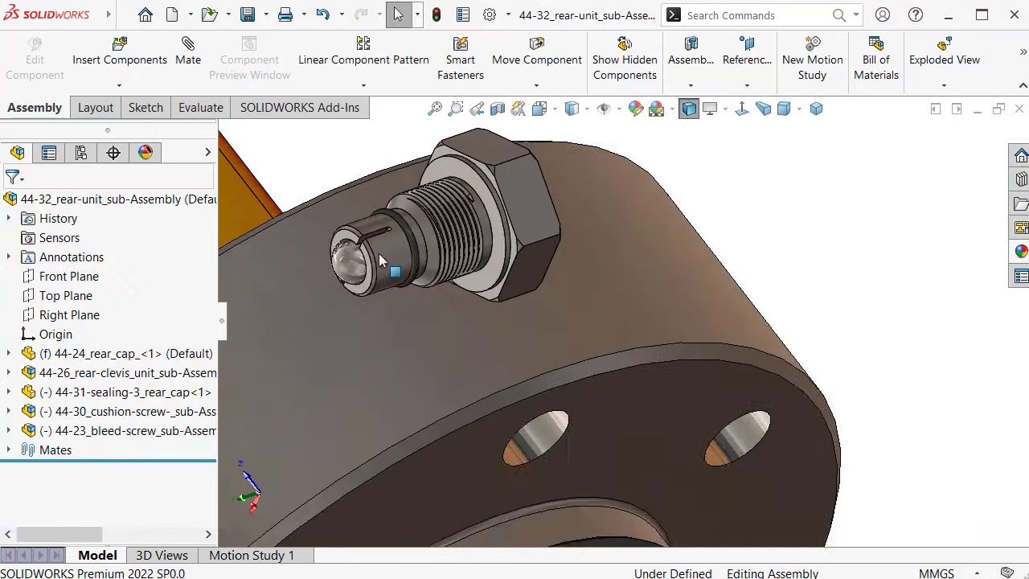
# Step: Select the 44-20_M16-socket_bleed_screw and expand its feature list to reach Thread1
pyautogui.moveTo(381, 258); pyautogui.dragTo(508, 396, button='middle')
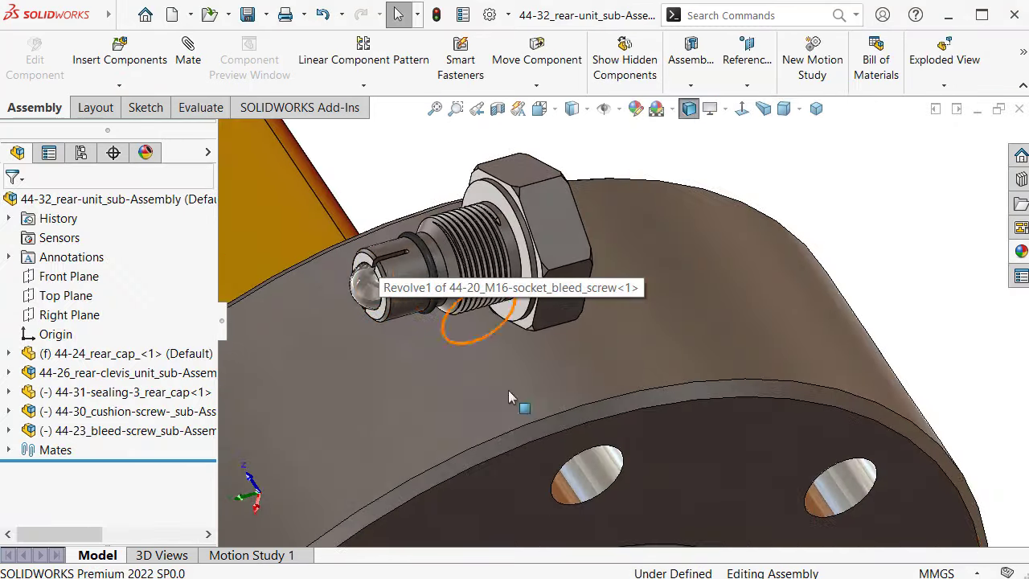
pyautogui.click(557, 216)
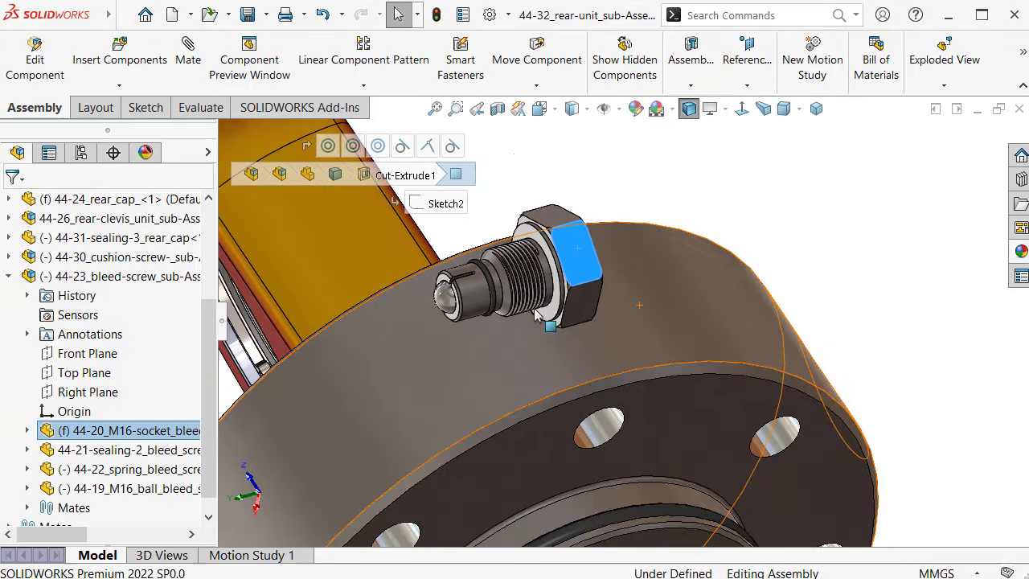
pyautogui.moveTo(527, 358); pyautogui.dragTo(498, 316, button='middle')
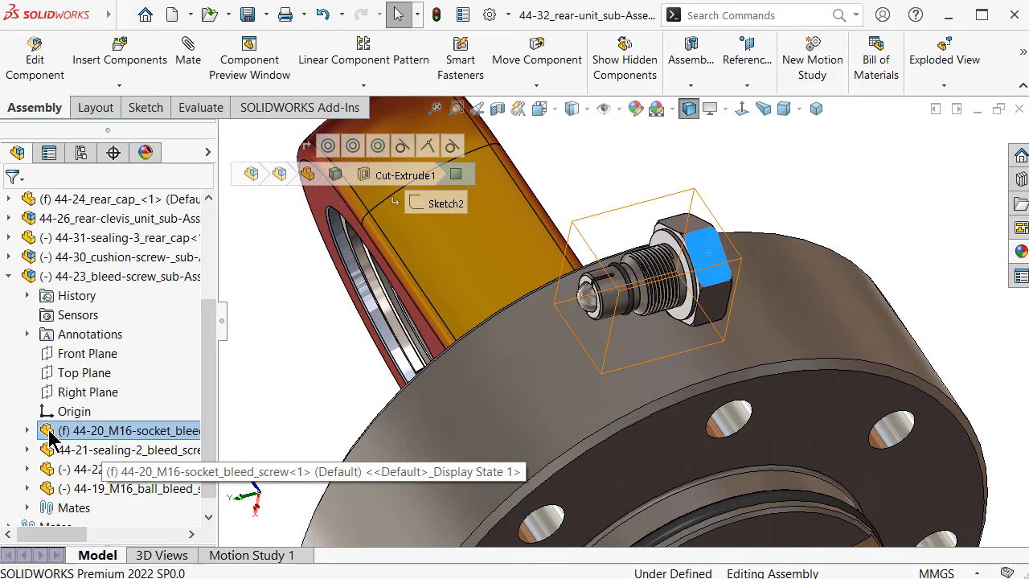
pyautogui.click(30, 430)
pyautogui.scroll(-2, 161, 452)
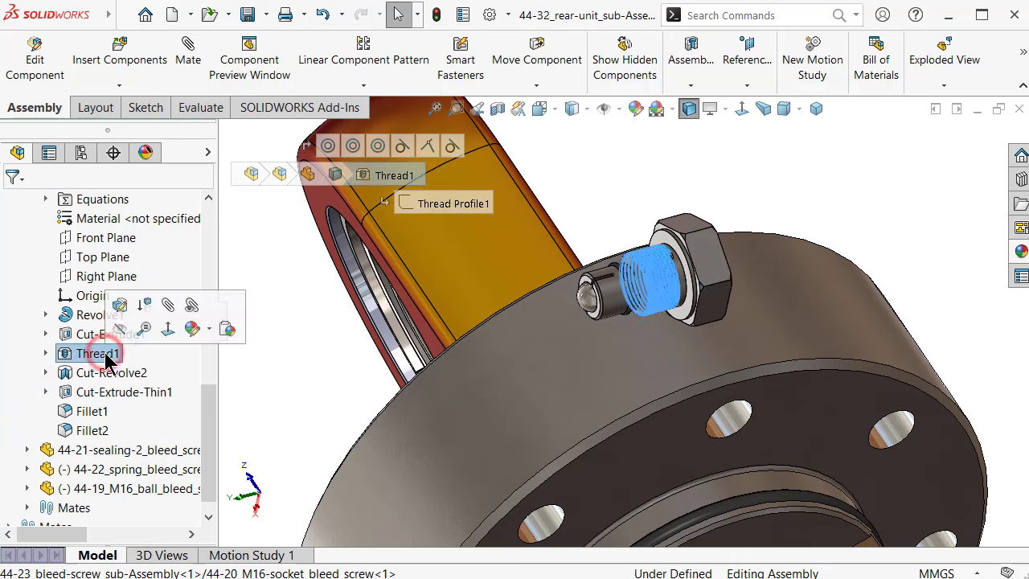
# Step: Edit Thread1, past the warning, and set its size to M16x1.5
pyautogui.click(121, 305)
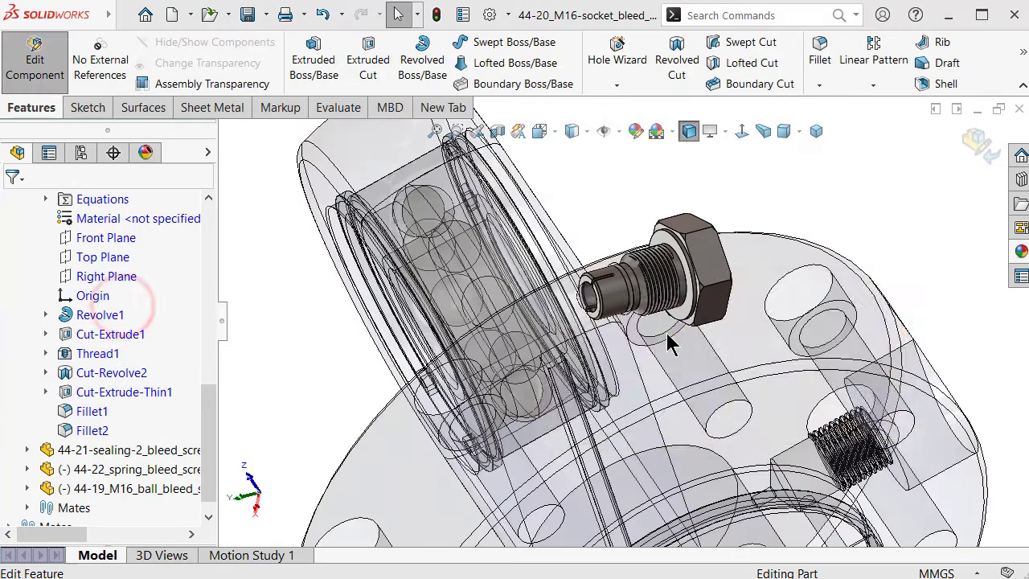
pyautogui.click(836, 430)
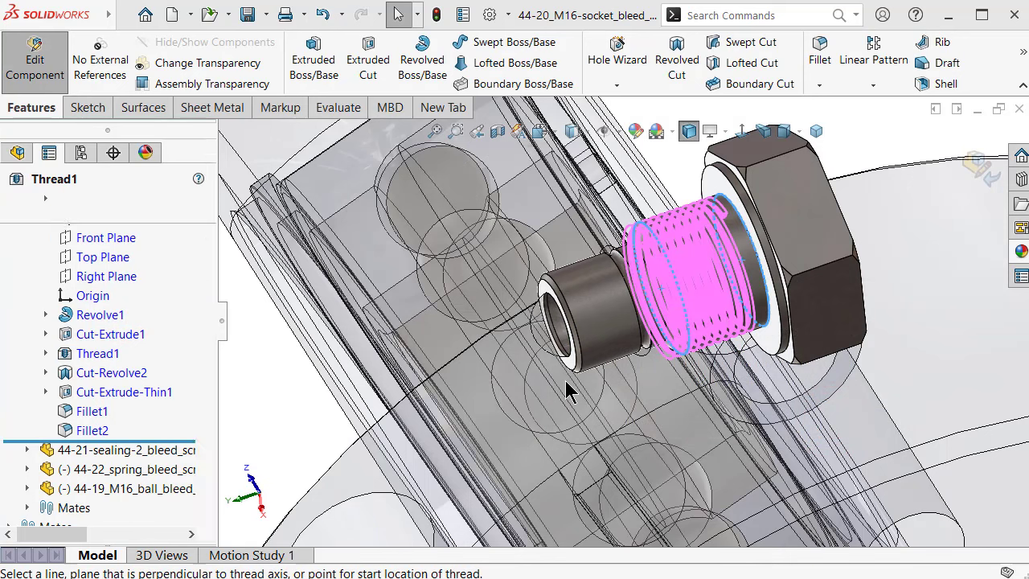
pyautogui.moveTo(211, 296); pyautogui.dragTo(204, 382)
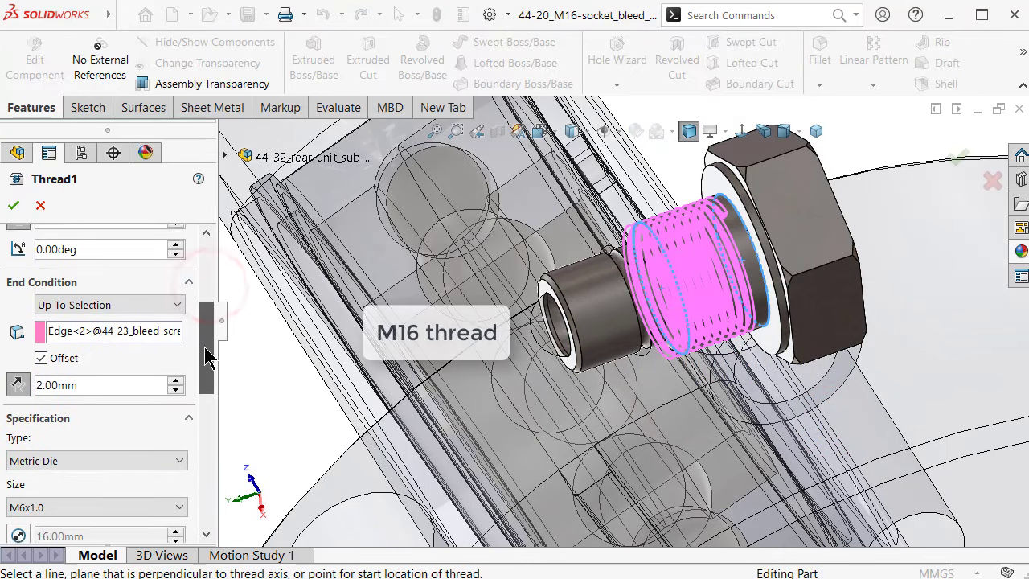
pyautogui.click(153, 415)
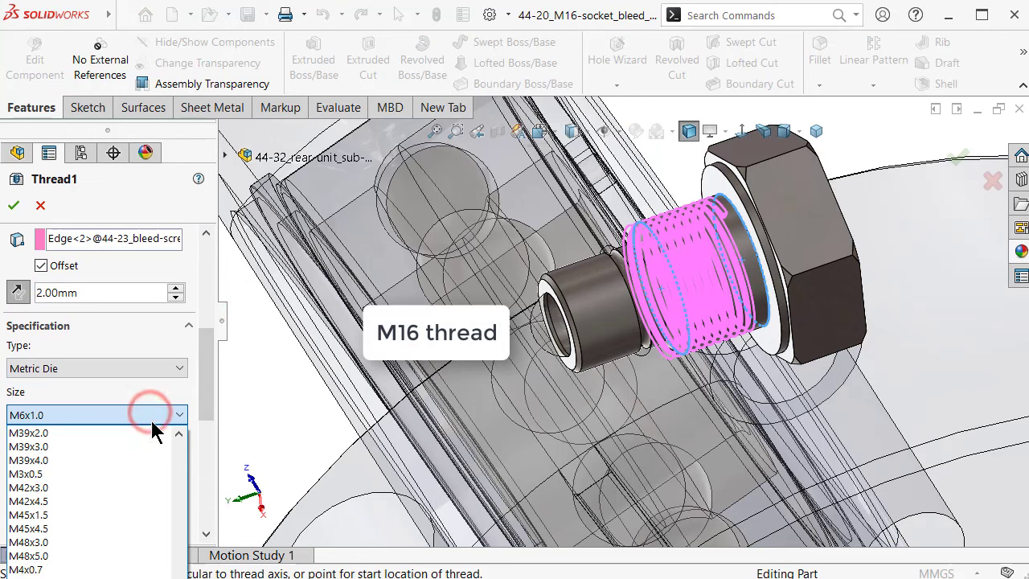
pyautogui.scroll(3, 145, 479)
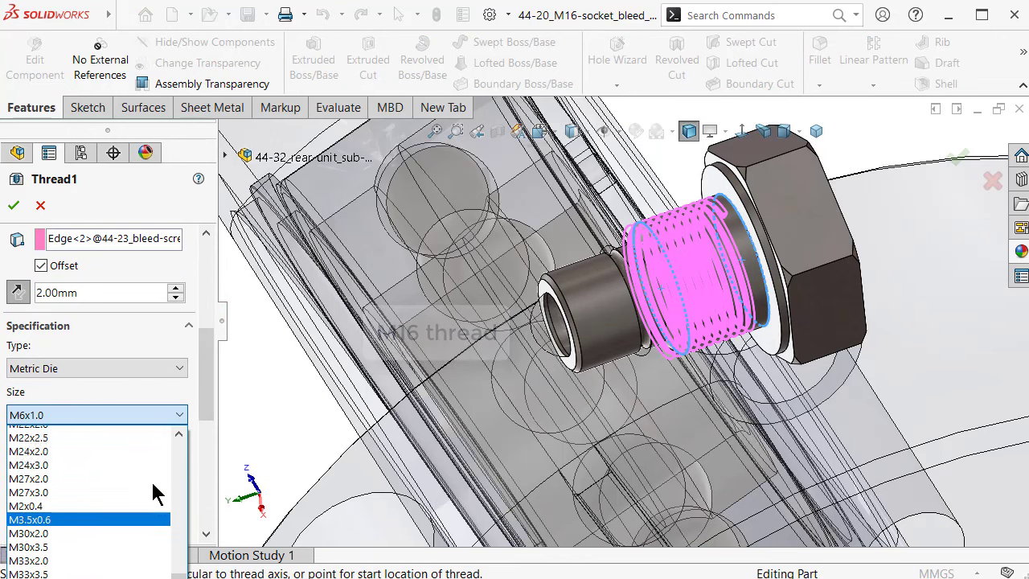
pyautogui.moveTo(181, 566); pyautogui.dragTo(183, 509)
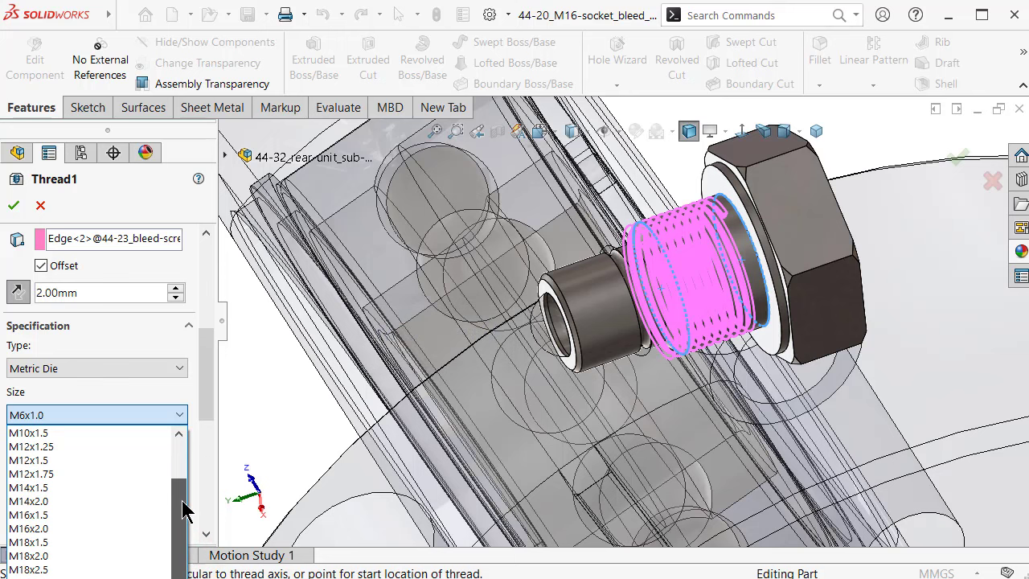
pyautogui.click(120, 515)
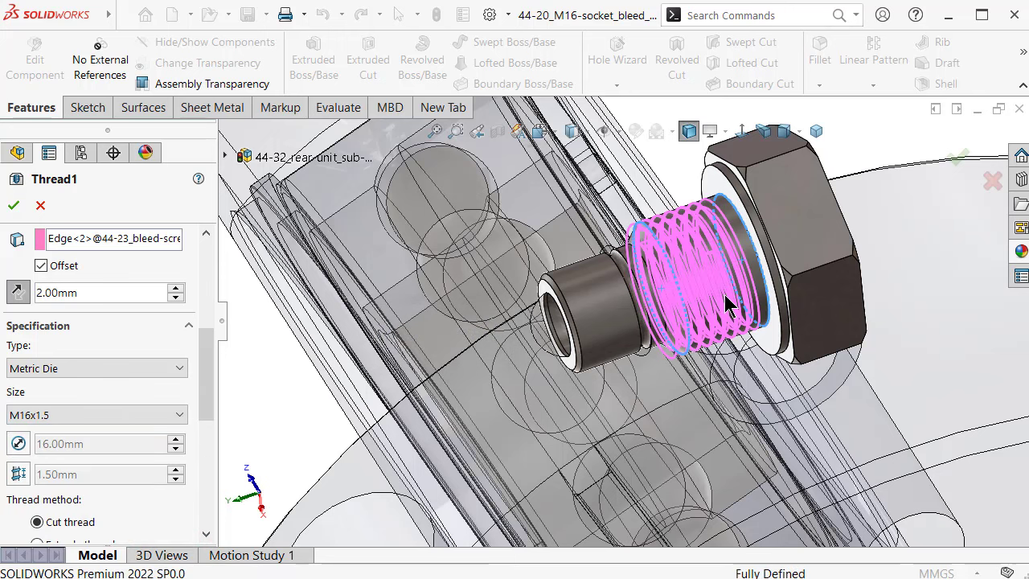
# Step: Inspect the new M16x1.5 thread on the shank and accept the change
pyautogui.press('Down')
pyautogui.press('Down')
pyautogui.press('Right')
pyautogui.press('Right')
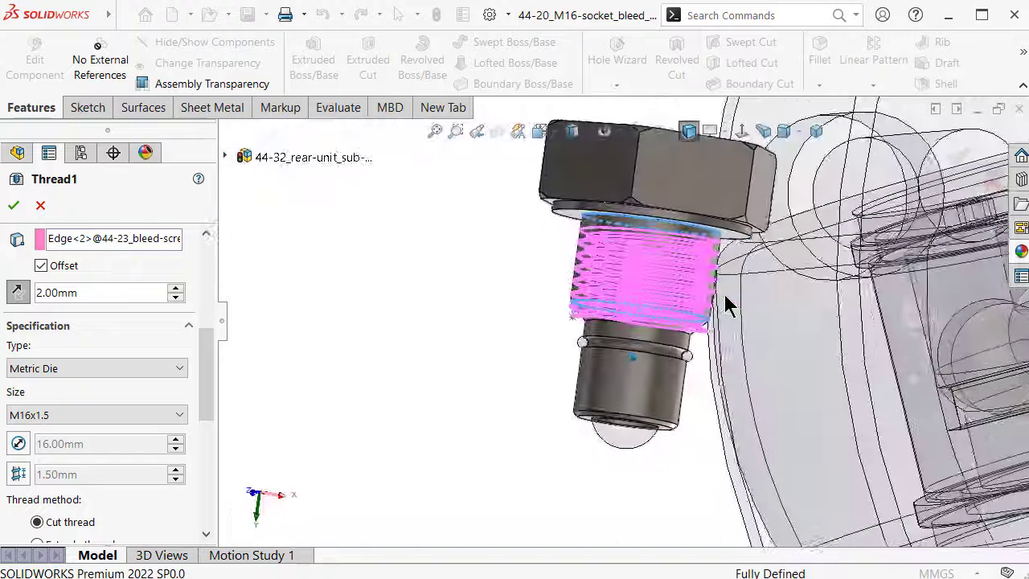
pyautogui.press('Down')
pyautogui.press('Down')
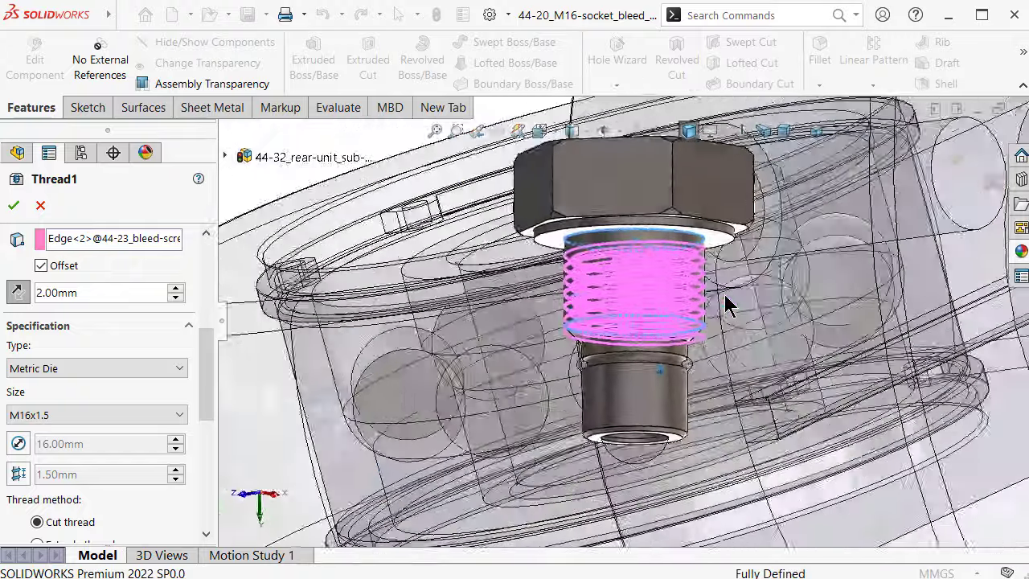
pyautogui.moveTo(725, 305); pyautogui.dragTo(872, 189, button='middle')
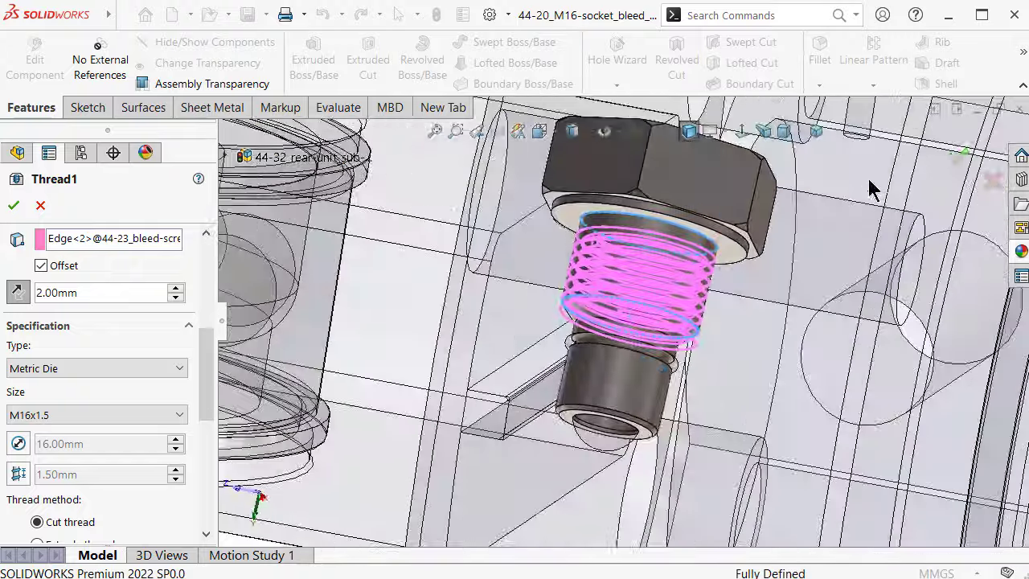
pyautogui.click(958, 158)
pyautogui.press('Left')
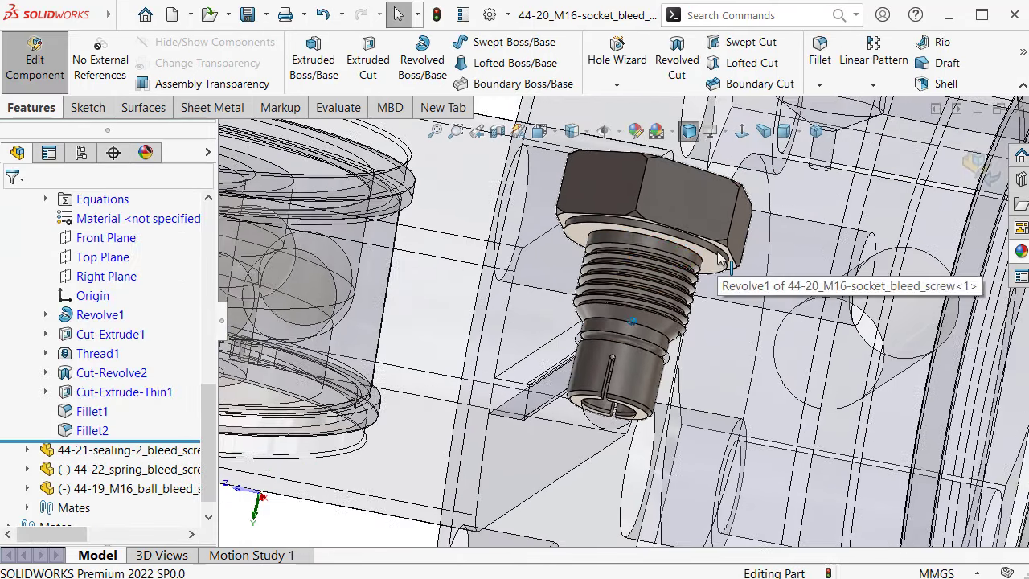
# Step: Return to the assembly and drag the M16 bleed screw away from the flange
pyautogui.press('Left')
pyautogui.click(971, 173)
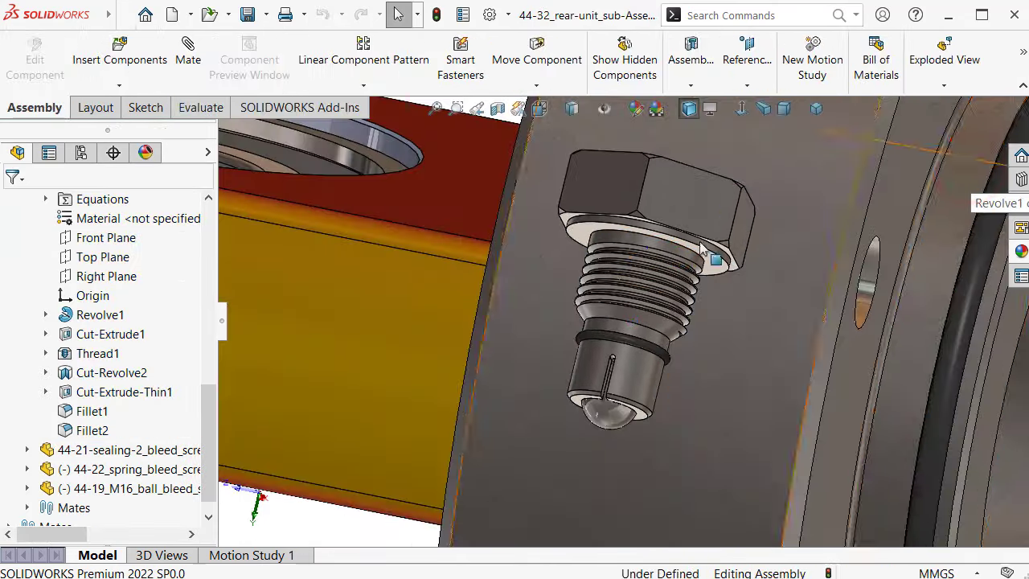
pyautogui.press('Left')
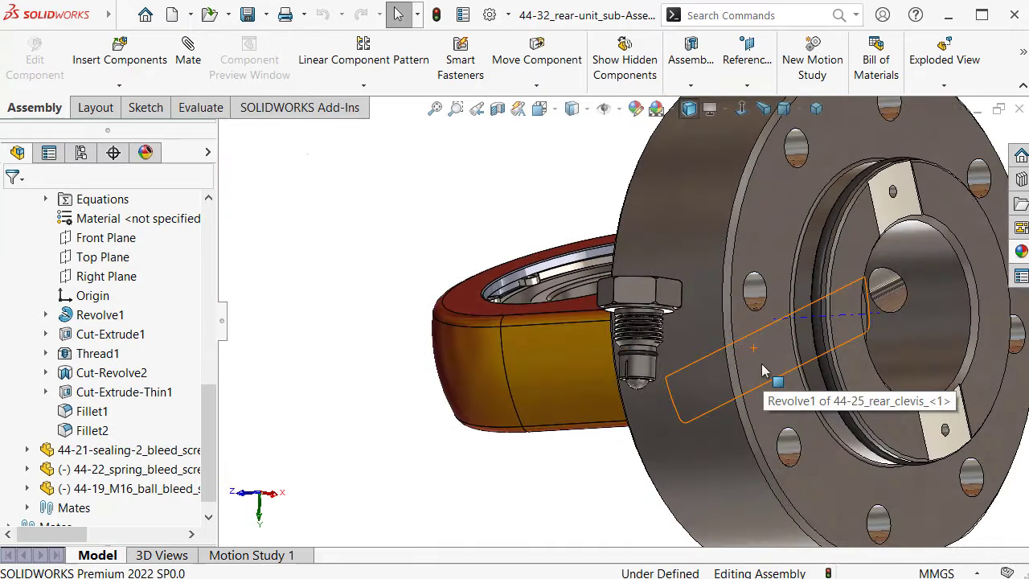
pyautogui.press('Left')
pyautogui.press('Left')
pyautogui.press('Left')
pyautogui.scroll(-3, 688, 344)
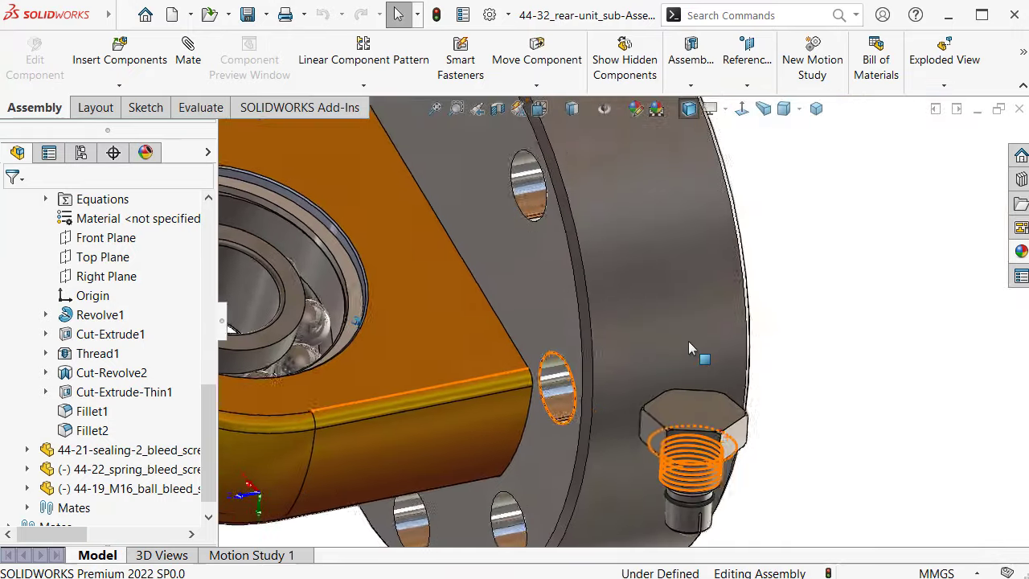
pyautogui.moveTo(720, 418)
pyautogui.mouseDown()
pyautogui.moveTo(858, 370)
pyautogui.moveTo(909, 289)
pyautogui.mouseUp()
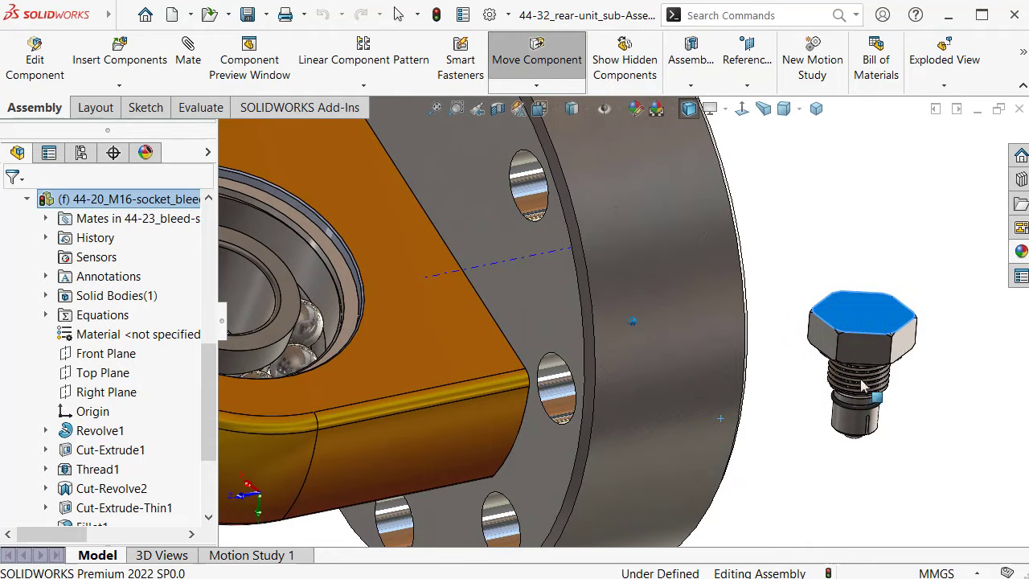
# Step: Reorient to an isometric view and start a mate on the selected bleed screw face
pyautogui.press('Up')
pyautogui.press('Up')
pyautogui.press('Up')
pyautogui.press('Up')
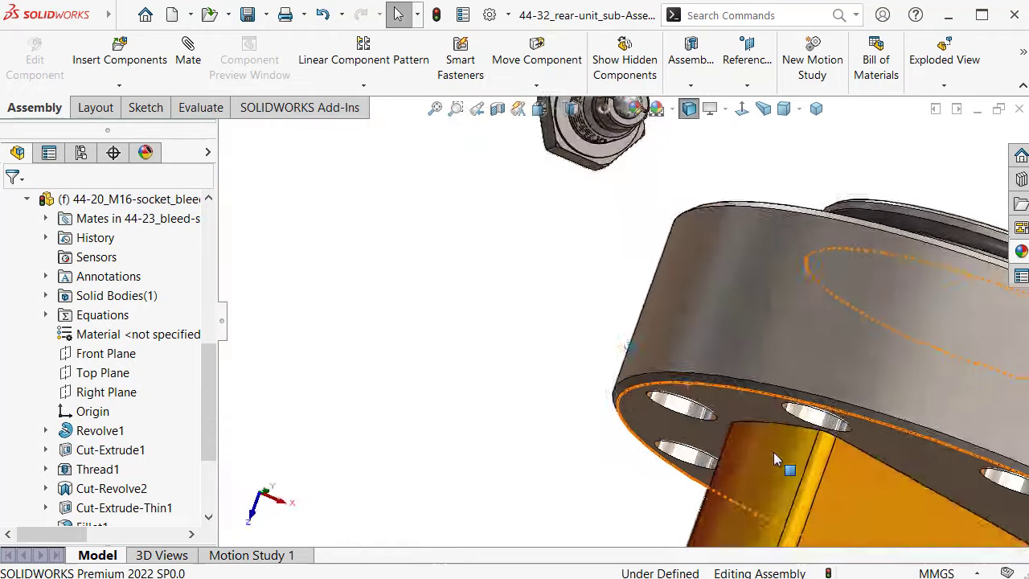
pyautogui.press('Up')
pyautogui.press('Up')
pyautogui.press('Up')
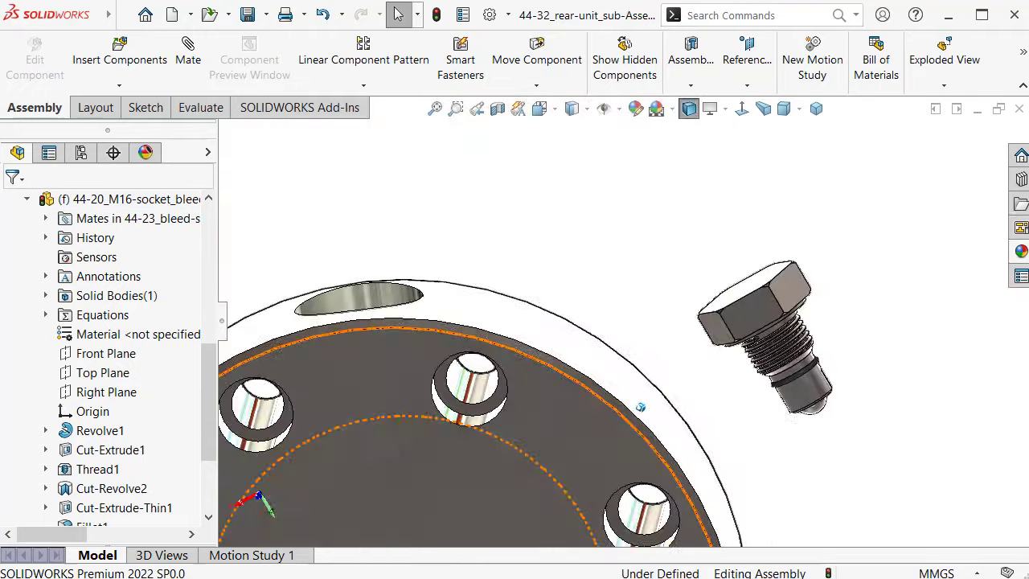
pyautogui.press('Up')
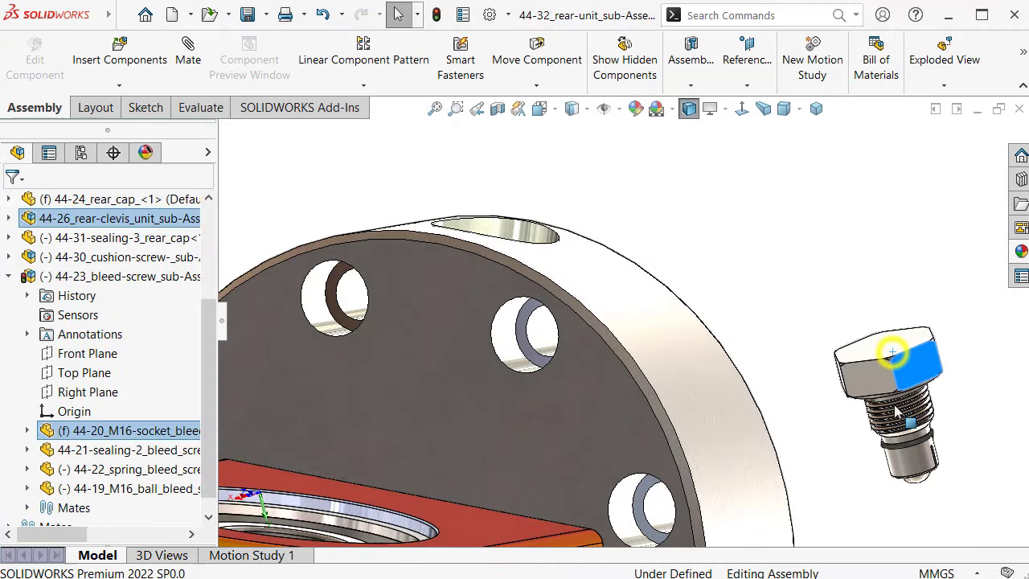
pyautogui.moveTo(894, 354); pyautogui.dragTo(949, 486)
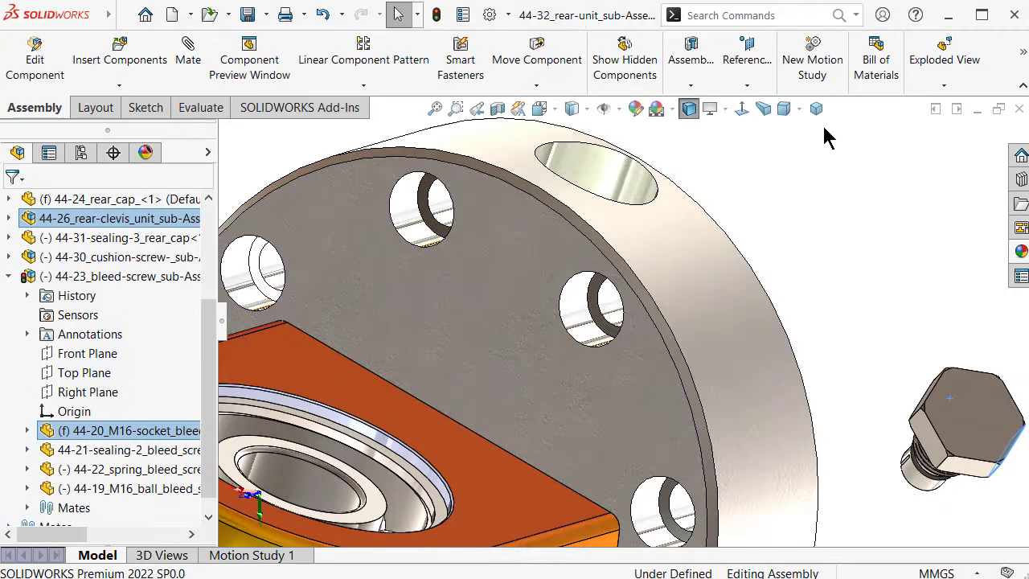
pyautogui.click(818, 113)
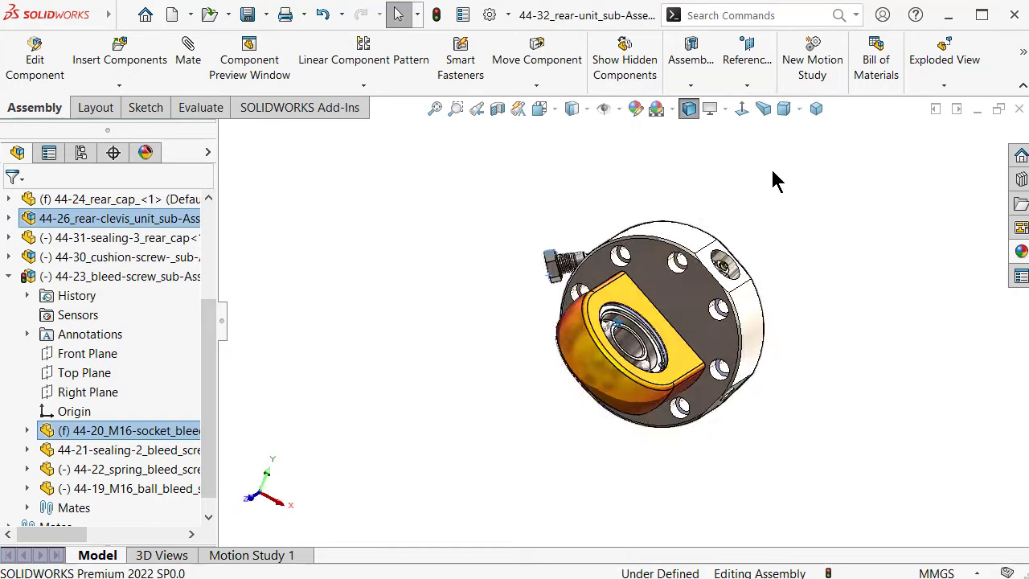
pyautogui.moveTo(784, 173); pyautogui.dragTo(649, 293, button='middle')
pyautogui.scroll(-3, 649, 293)
pyautogui.scroll(-3, 649, 294)
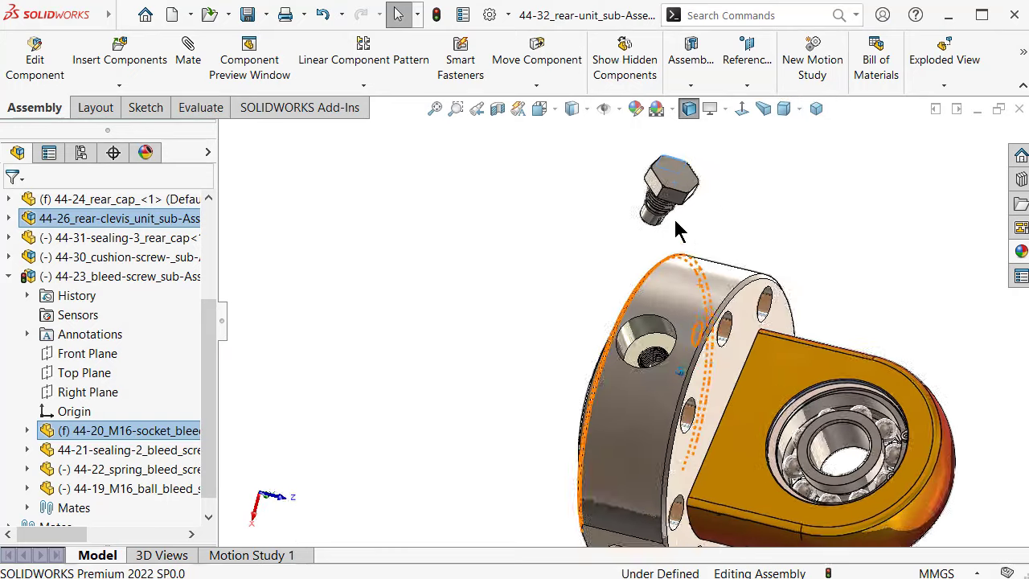
pyautogui.scroll(-2, 643, 293)
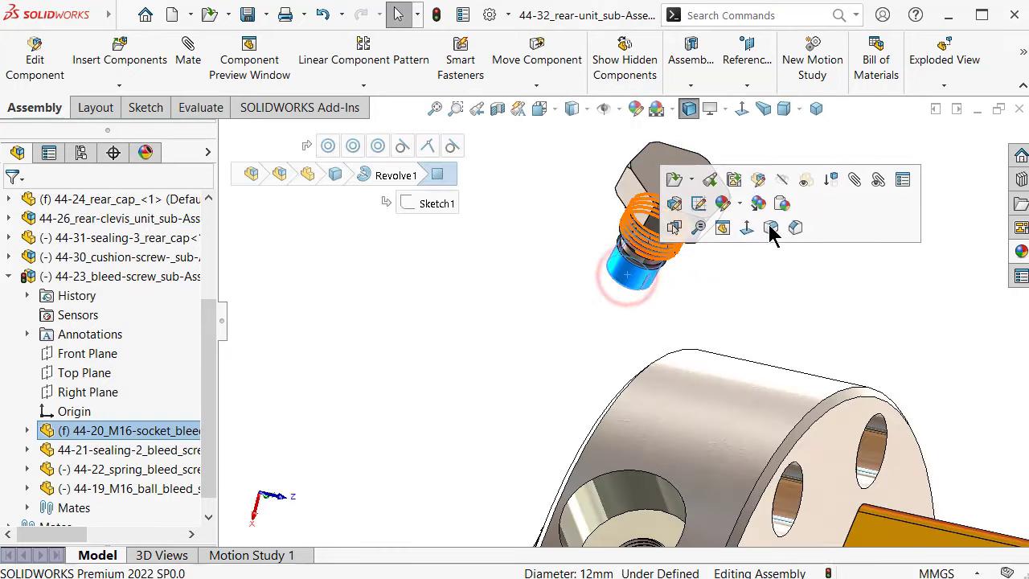
pyautogui.click(854, 180)
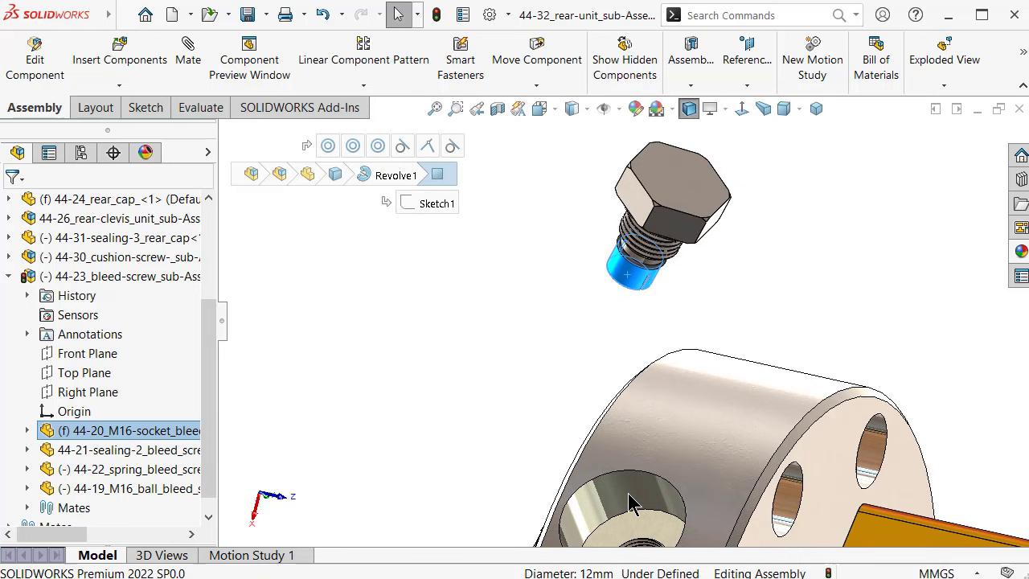
pyautogui.scroll(-2, 635, 494)
# Step: Mate the bleed screw concentric with the rear cap hole
pyautogui.scroll(-1, 656, 490)
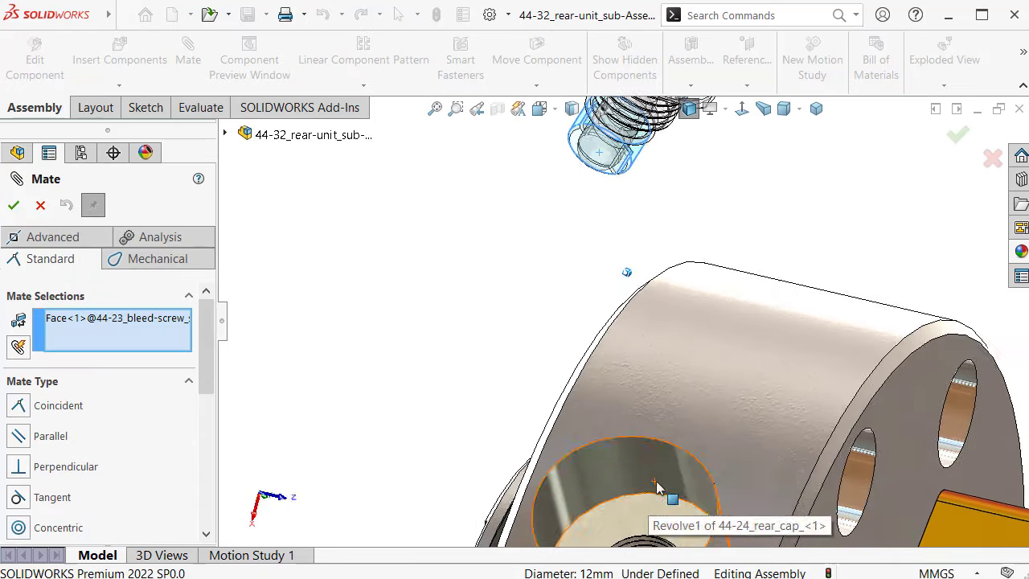
pyautogui.scroll(-1, 675, 470)
pyautogui.click(685, 452)
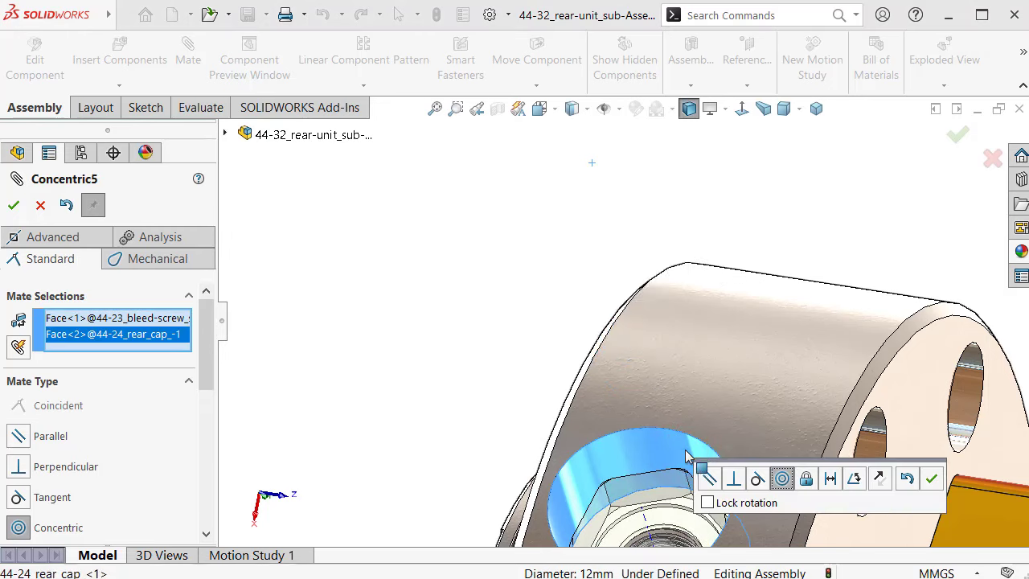
pyautogui.click(932, 480)
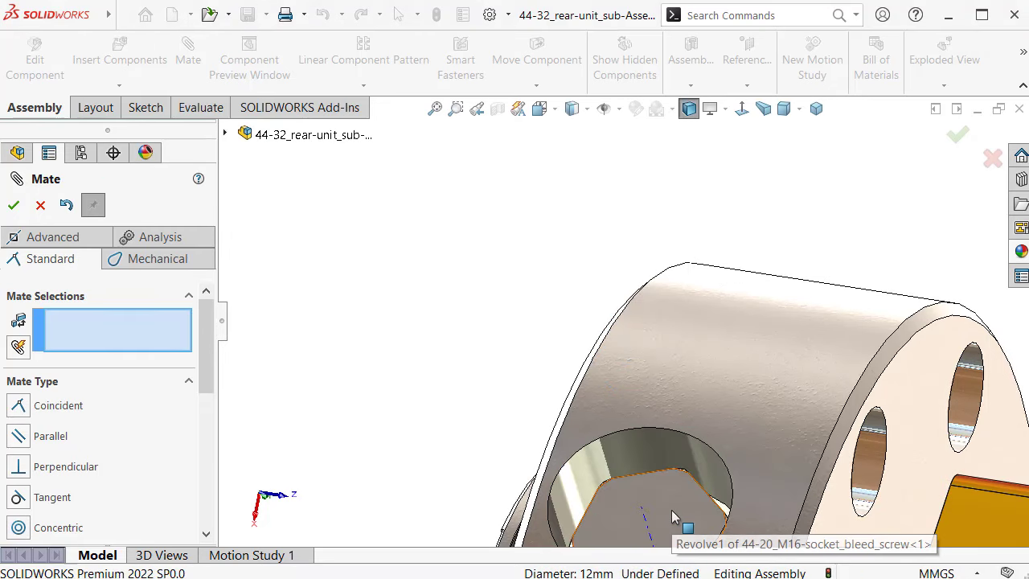
# Step: Mate the screw's shoulder coincident with the cap's seat face and close Mate
pyautogui.press('Left')
pyautogui.press('Left')
pyautogui.press('Left')
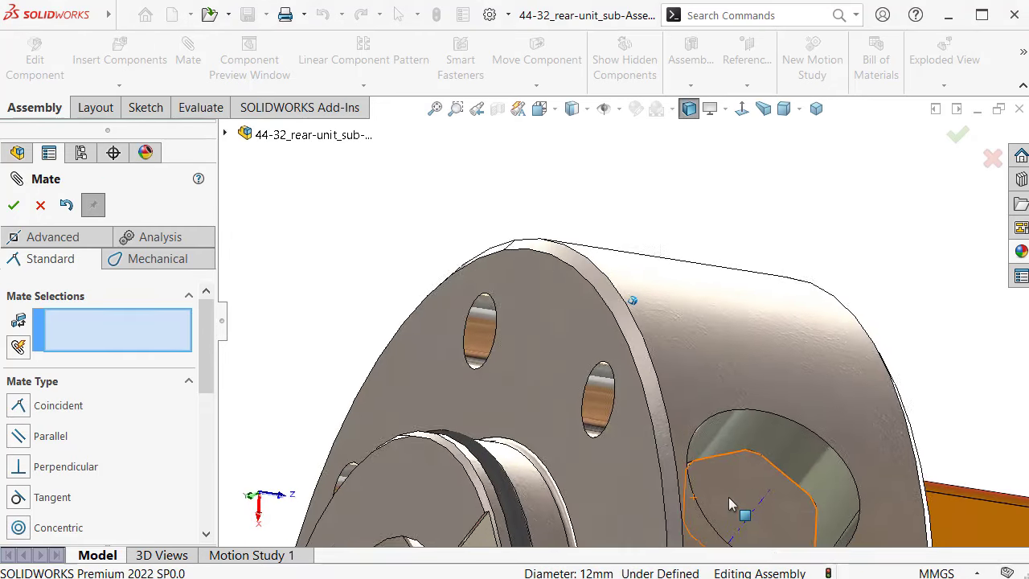
pyautogui.press('Left')
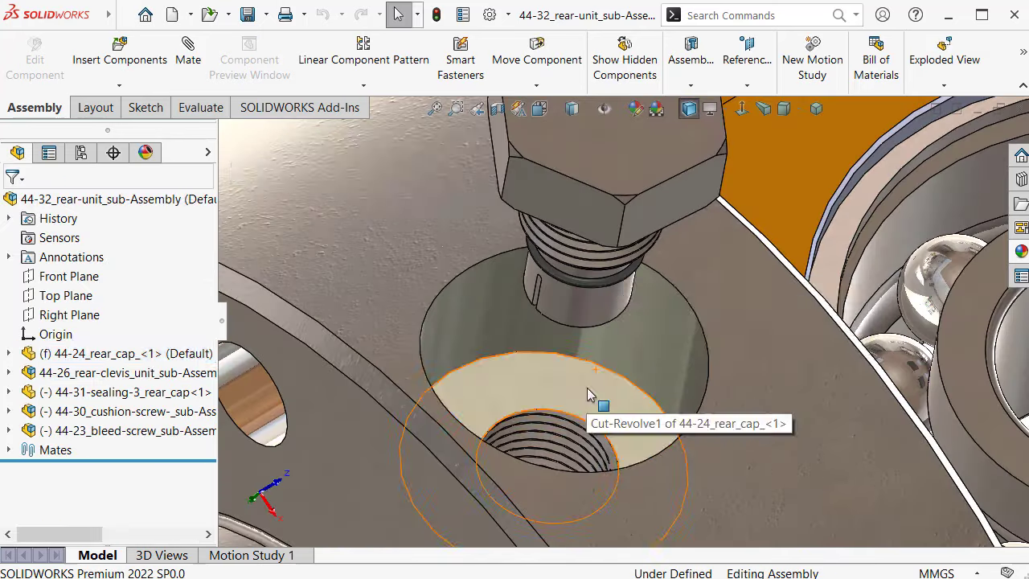
pyautogui.click(592, 404)
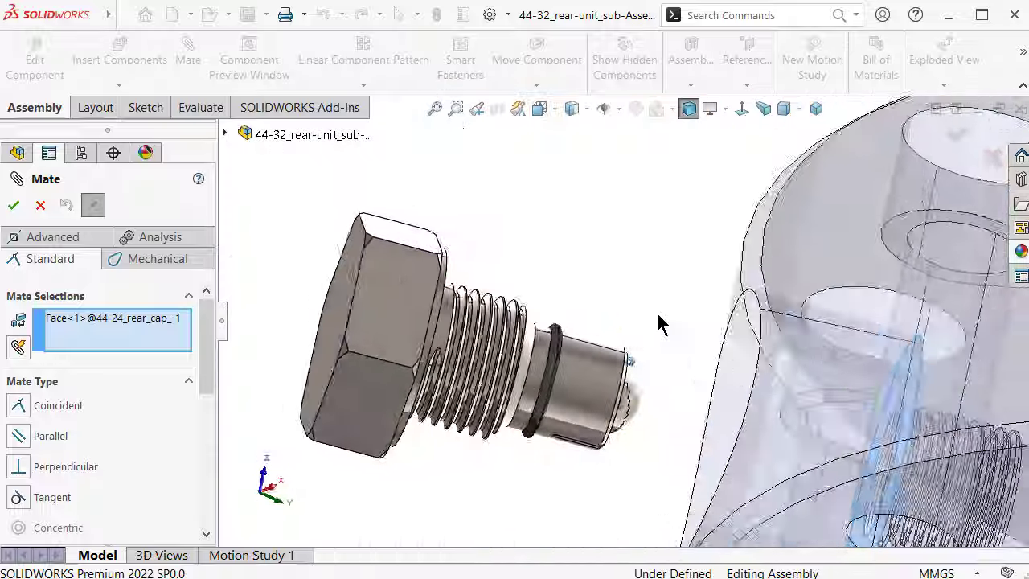
pyautogui.moveTo(658, 324); pyautogui.dragTo(567, 312, button='middle')
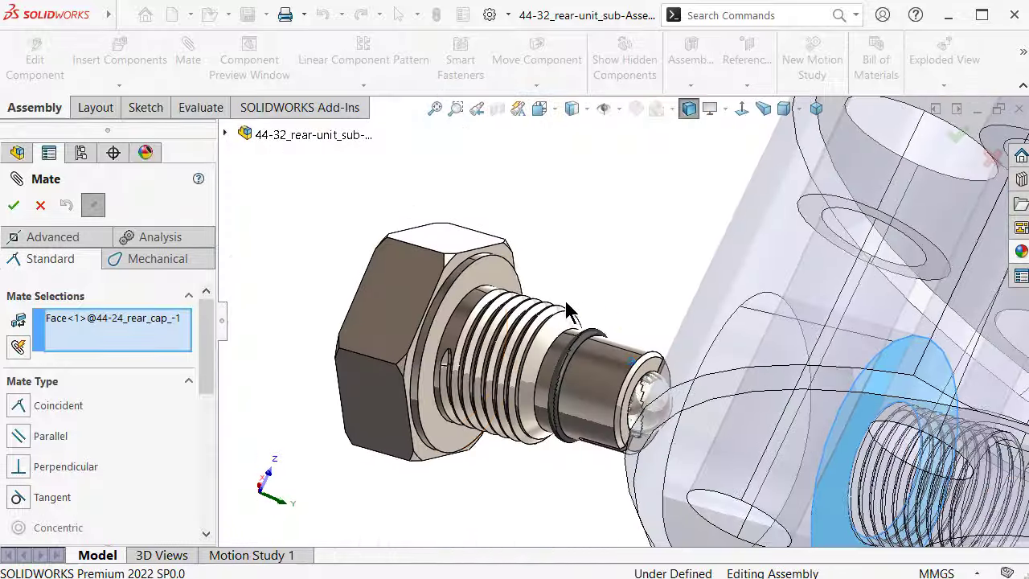
pyautogui.click(499, 279)
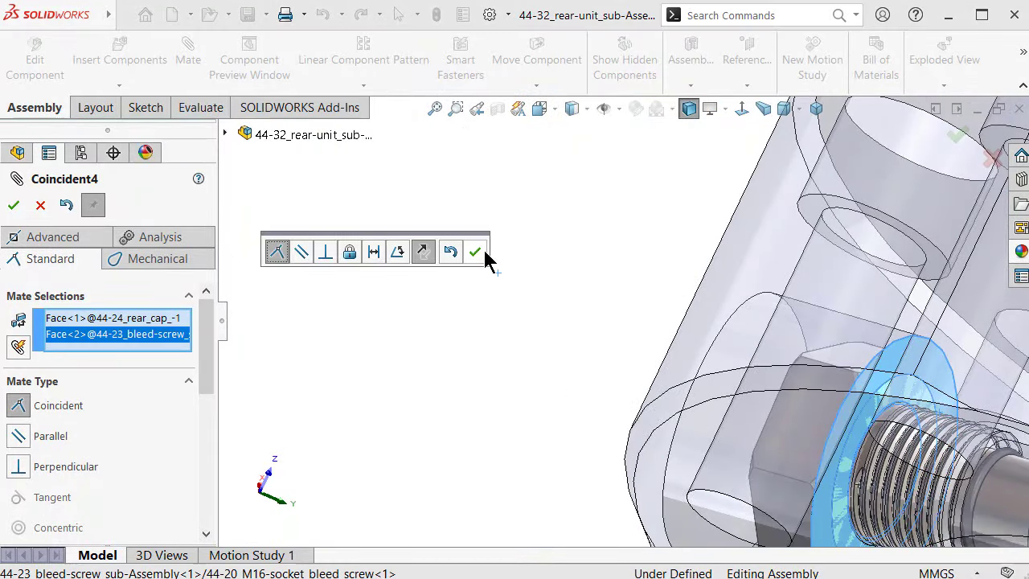
pyautogui.click(478, 252)
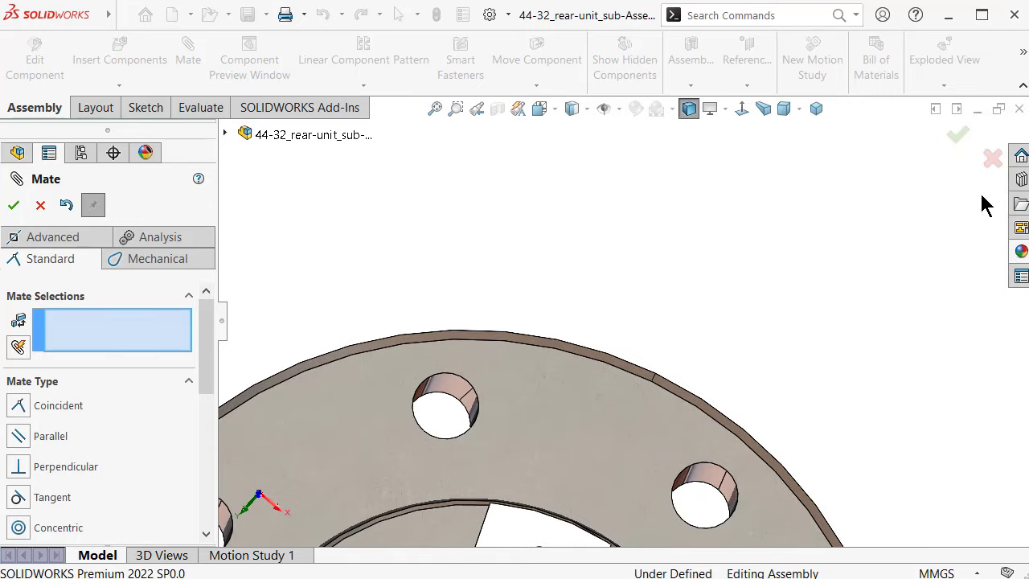
pyautogui.click(959, 143)
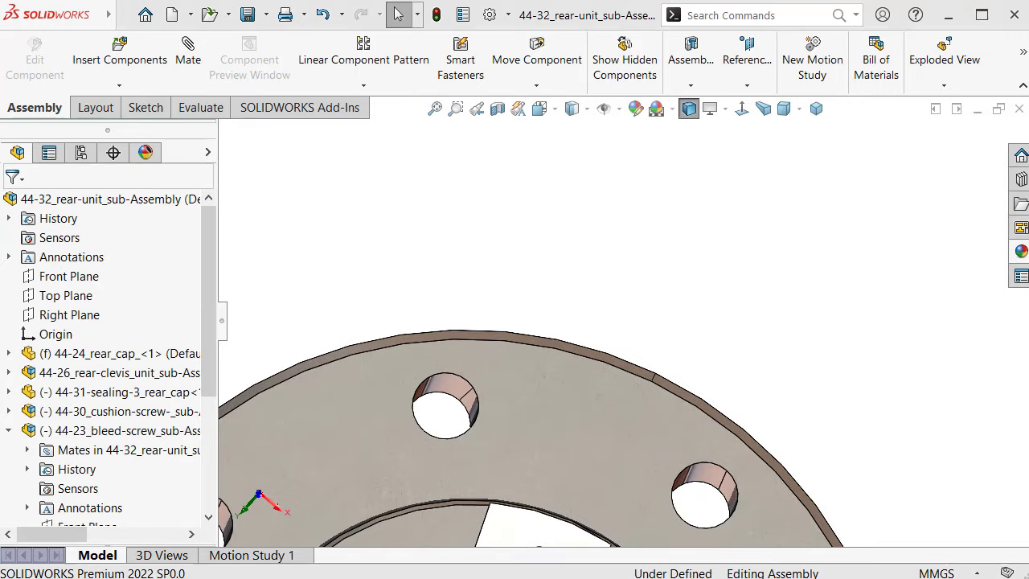
# Step: Switch to Hidden Lines Visible and zoom in on the bleed screw threads
pyautogui.click(768, 231)
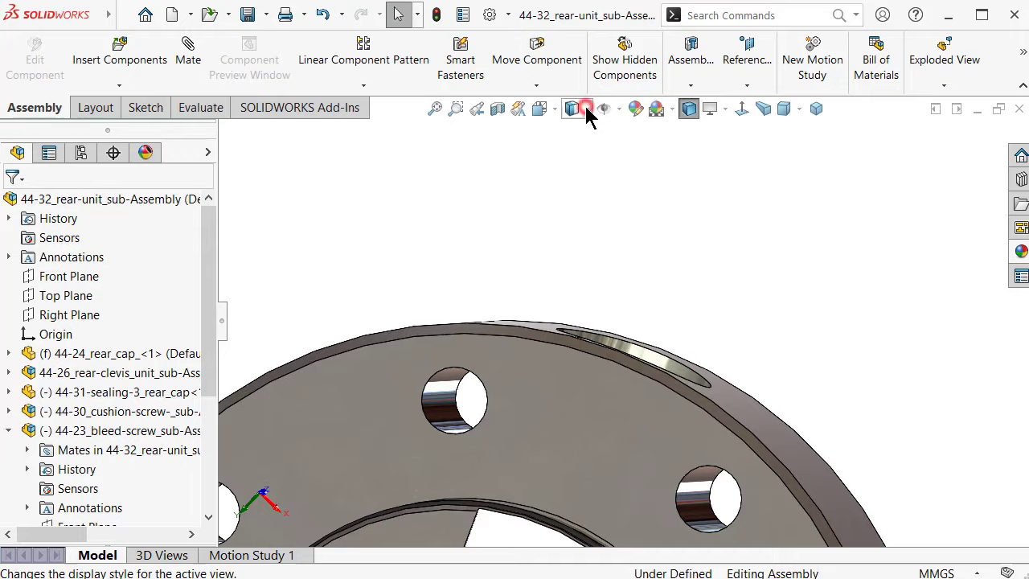
pyautogui.scroll(-3, 777, 321)
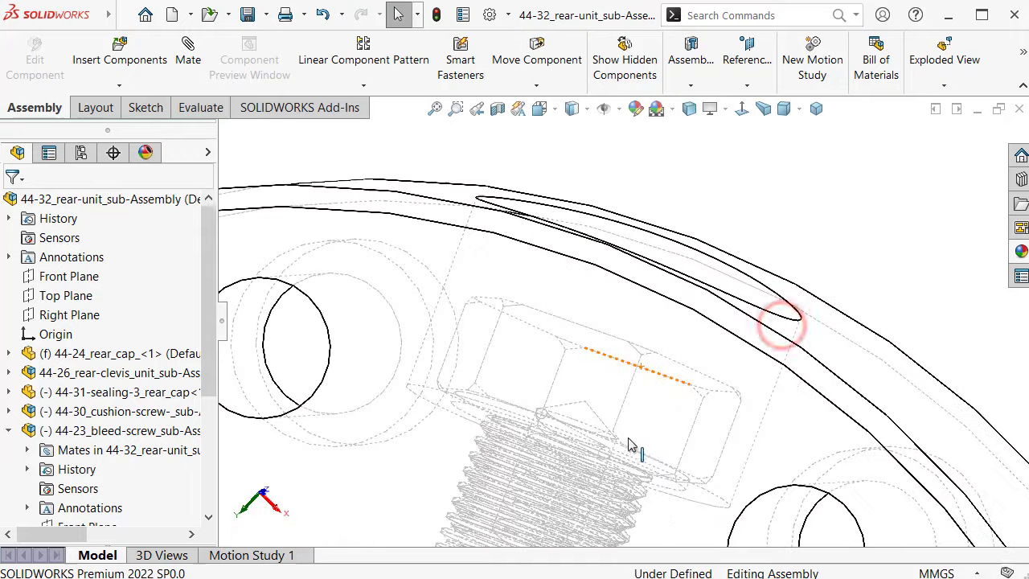
pyautogui.scroll(-3, 638, 471)
pyautogui.scroll(-3, 647, 423)
pyautogui.moveTo(647, 423); pyautogui.dragTo(716, 269, button='middle')
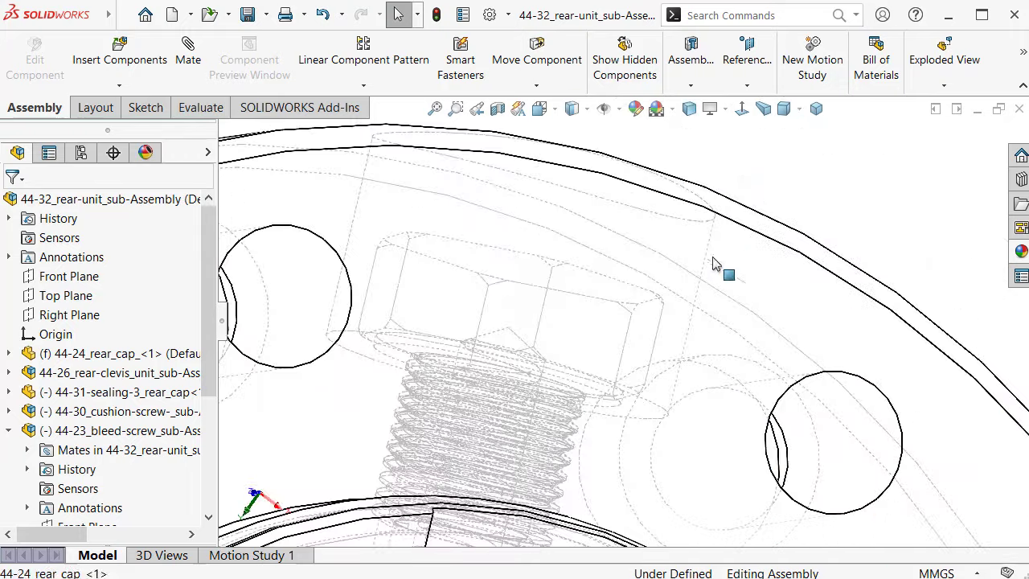
pyautogui.scroll(-3, 747, 427)
pyautogui.scroll(-2, 739, 414)
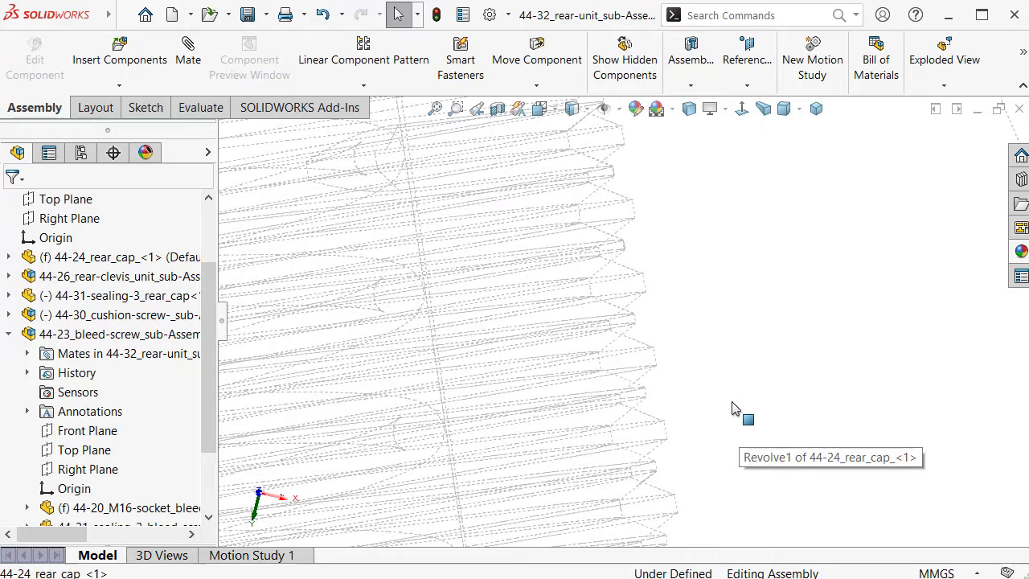
pyautogui.scroll(-2, 715, 402)
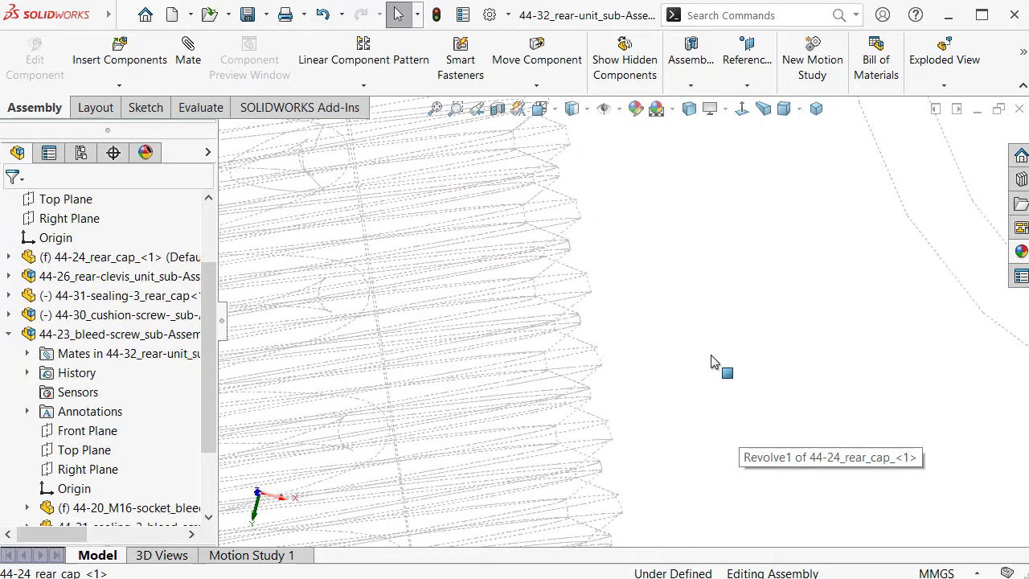
pyautogui.moveTo(739, 315); pyautogui.dragTo(643, 381, button='middle')
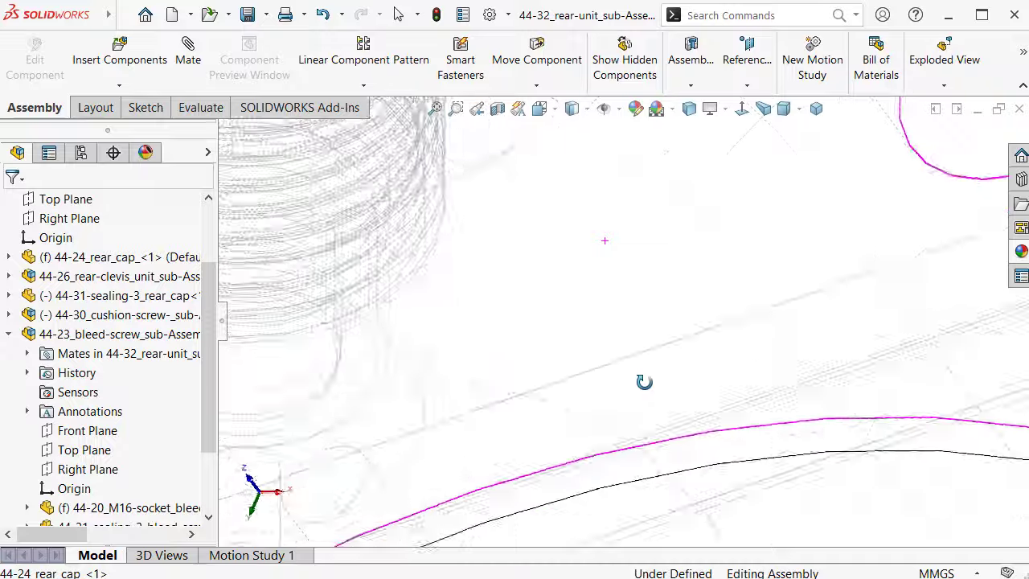
pyautogui.hotkey('ctrl', '1')
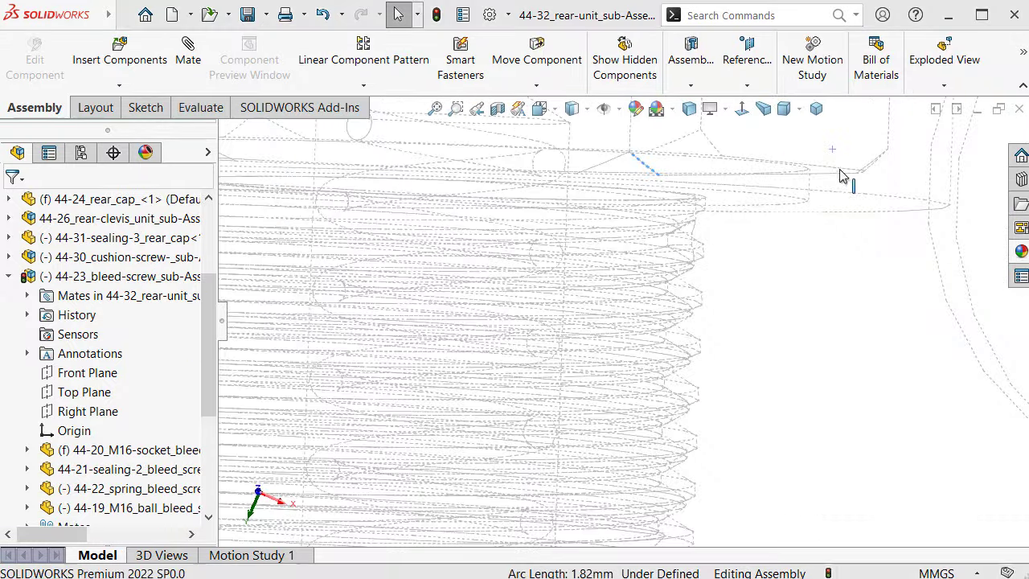
pyautogui.moveTo(844, 180); pyautogui.dragTo(320, 203)
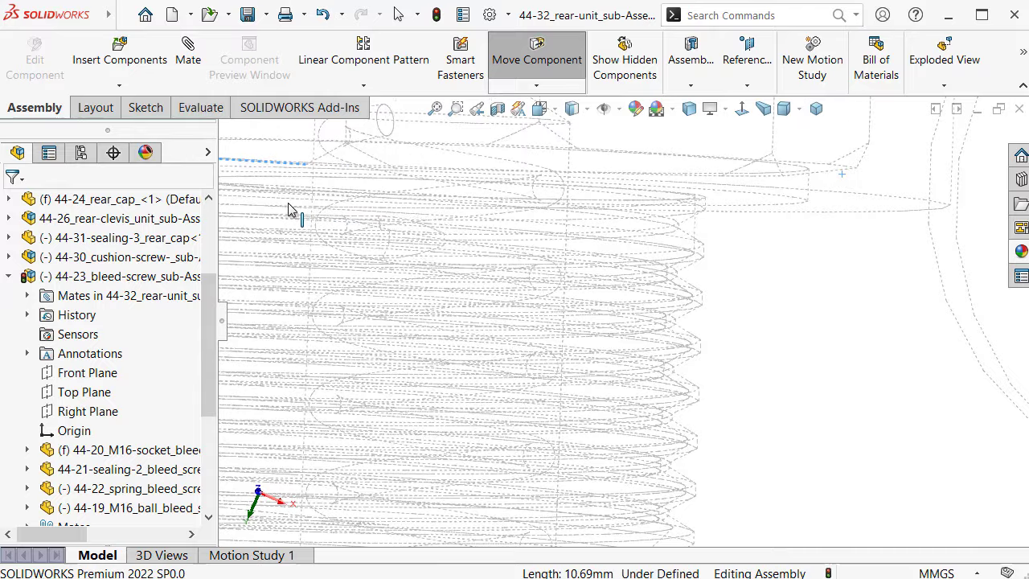
# Step: View the assembly normal to the Front Plane
pyautogui.click(774, 311)
pyautogui.hotkey('ctrl', '8')
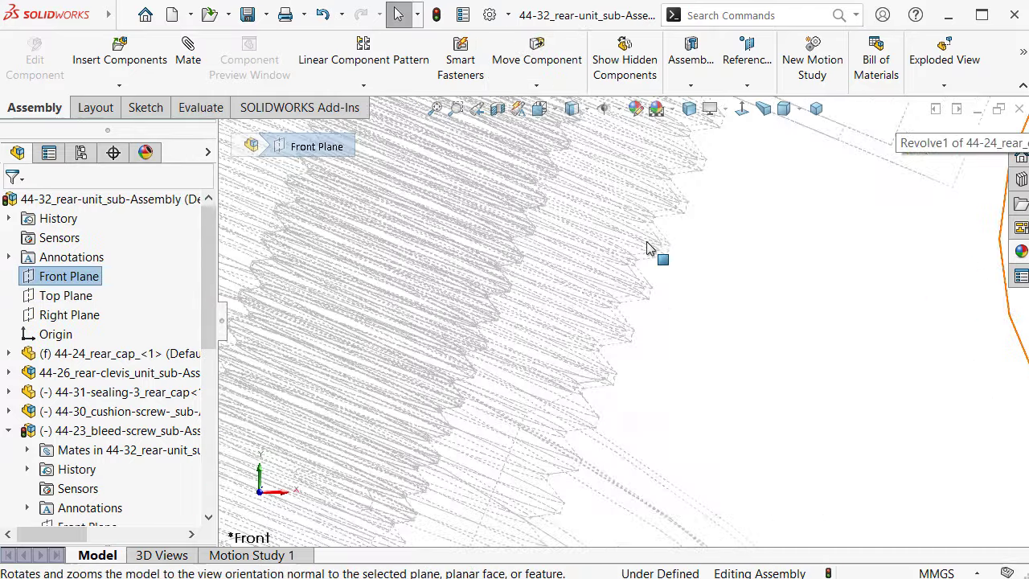
pyautogui.scroll(5, 650, 251)
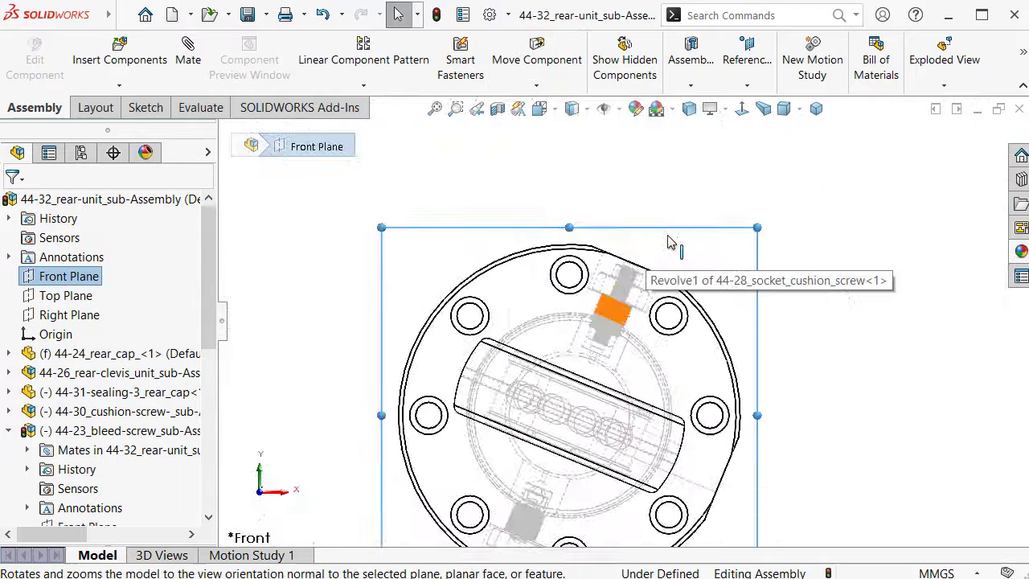
# Step: Show the model Shaded With Edges in isometric view with the FeatureManager collapsed
pyautogui.click(588, 110)
pyautogui.click(579, 127)
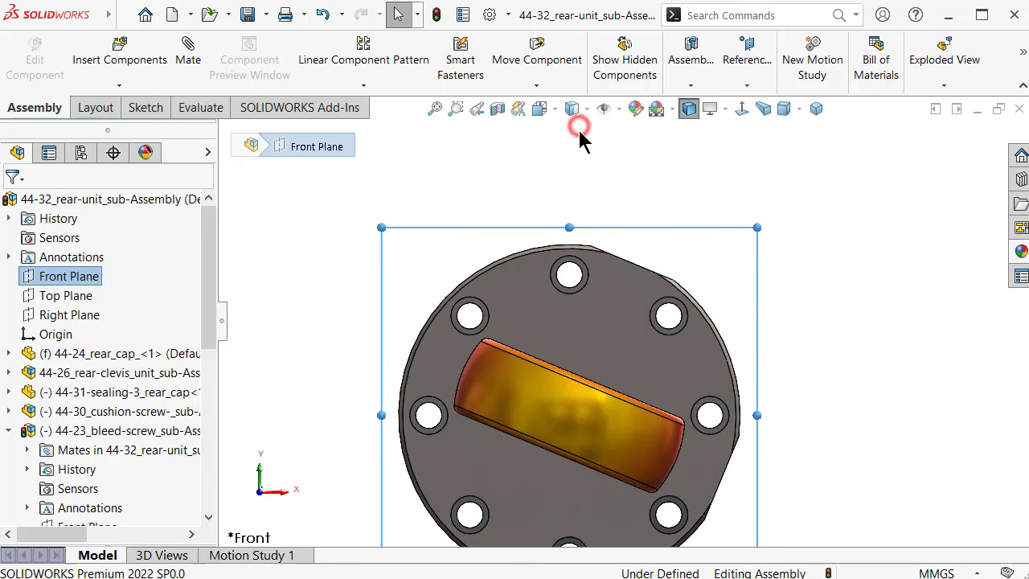
pyautogui.click(816, 108)
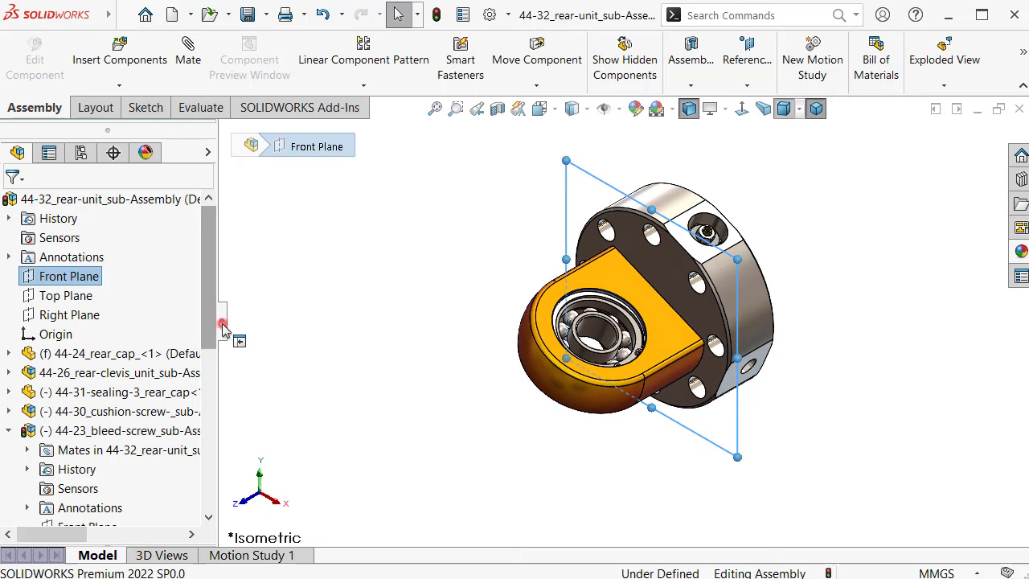
pyautogui.click(222, 322)
# Step: Save the rear-unit assembly, choosing Rebuild and save the document
pyautogui.press('Escape')
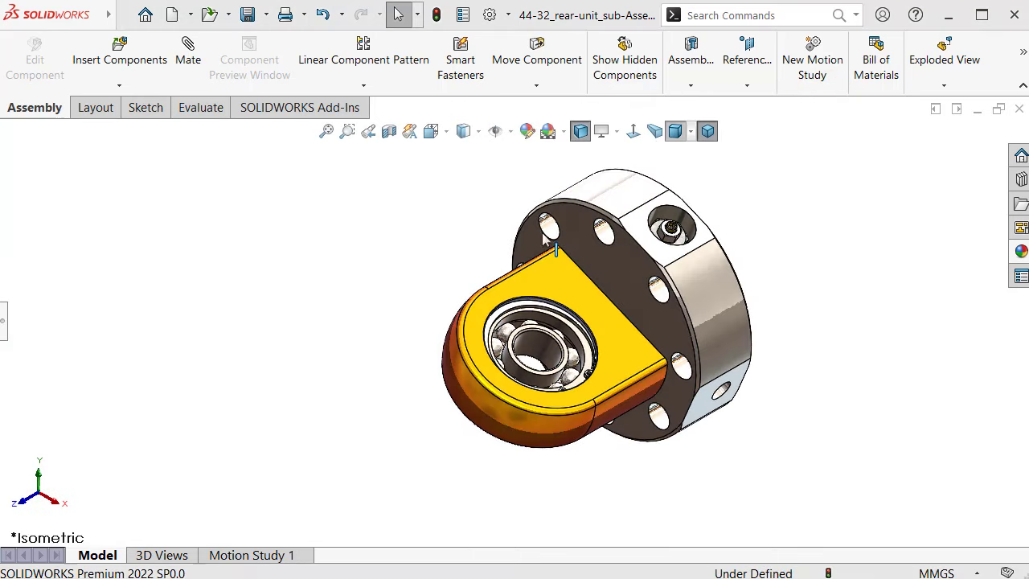
pyautogui.click(248, 16)
pyautogui.click(696, 344)
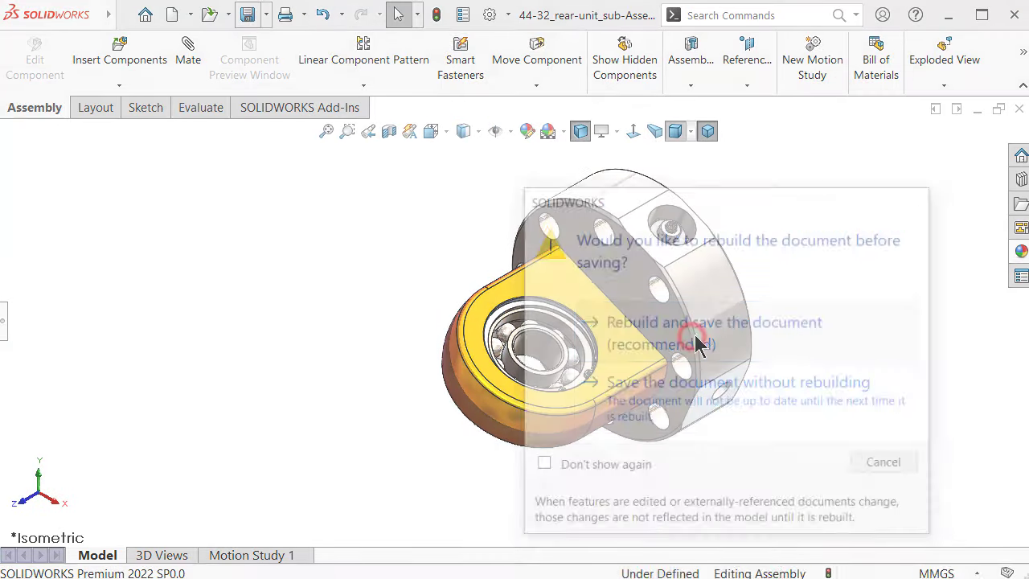